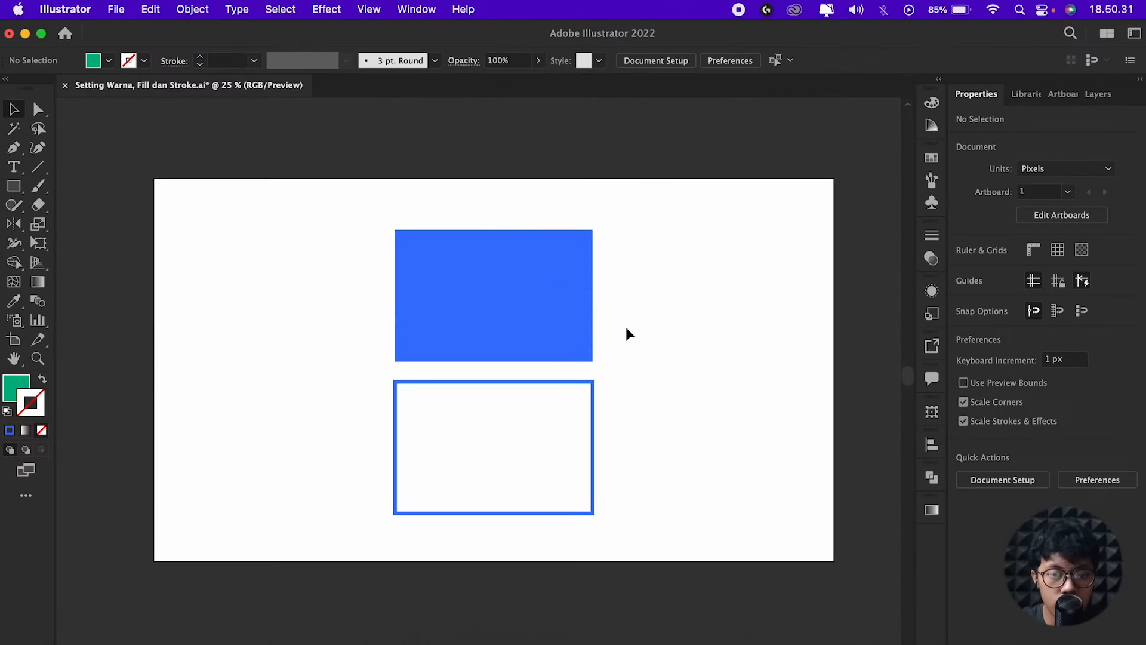
{"action": "scroll", "coordinate": [603, 361], "scroll_direction": "up", "scroll_amount": 1}
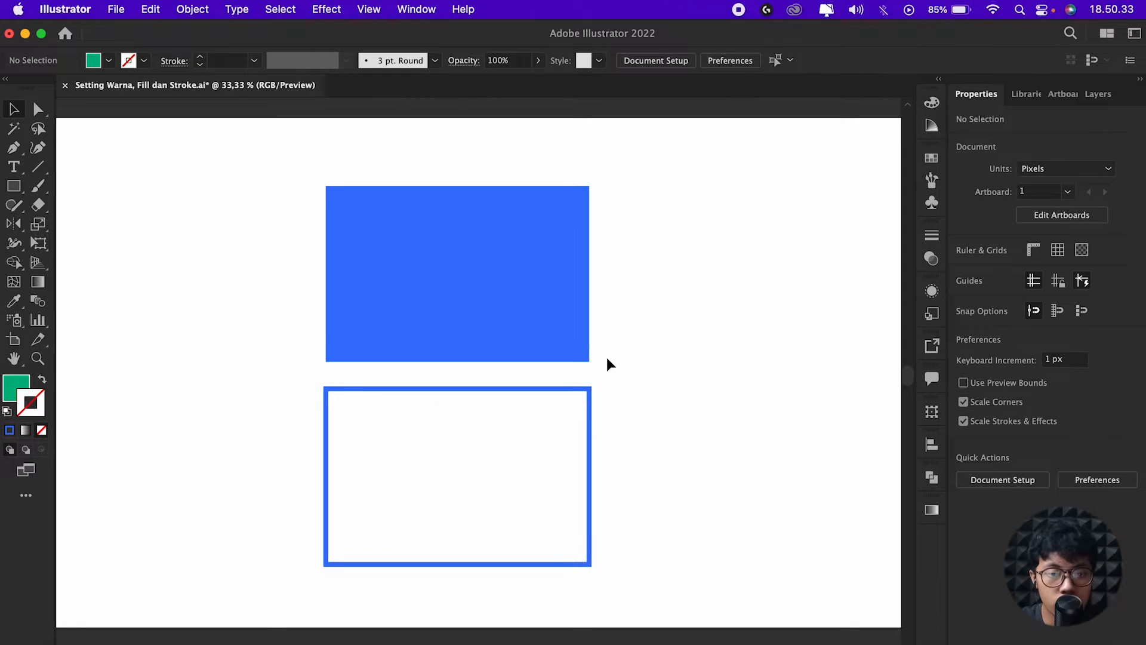
{"action": "left_click_drag", "start_coordinate": [617, 391], "coordinate": [621, 361]}
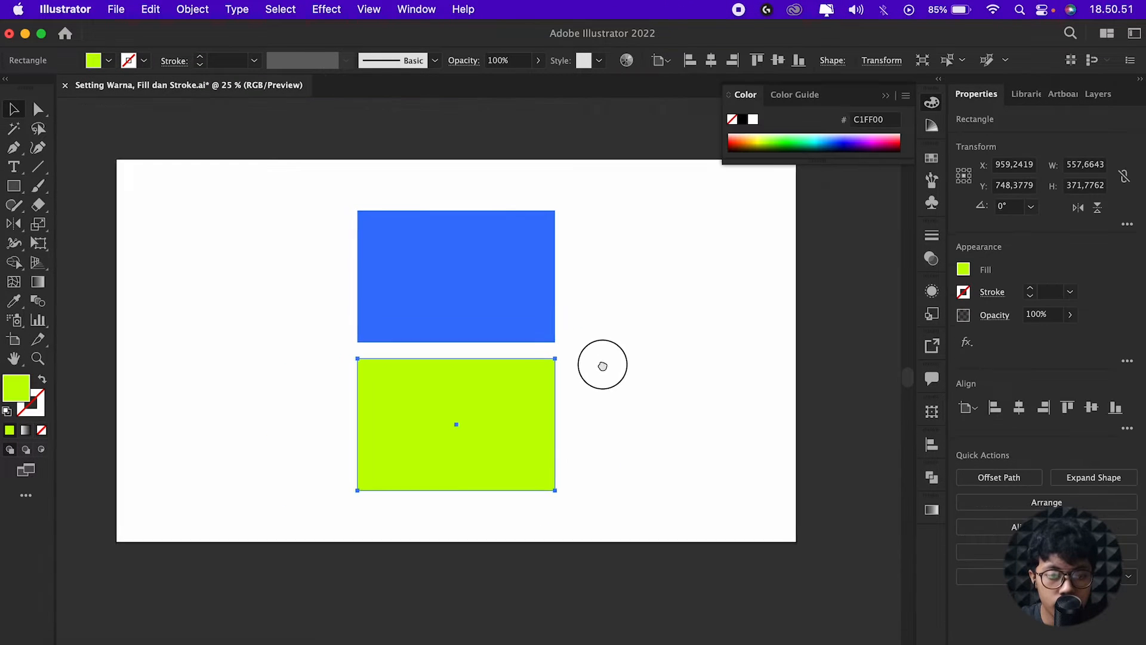
{"action": "left_click_drag", "start_coordinate": [602, 366], "coordinate": [628, 387]}
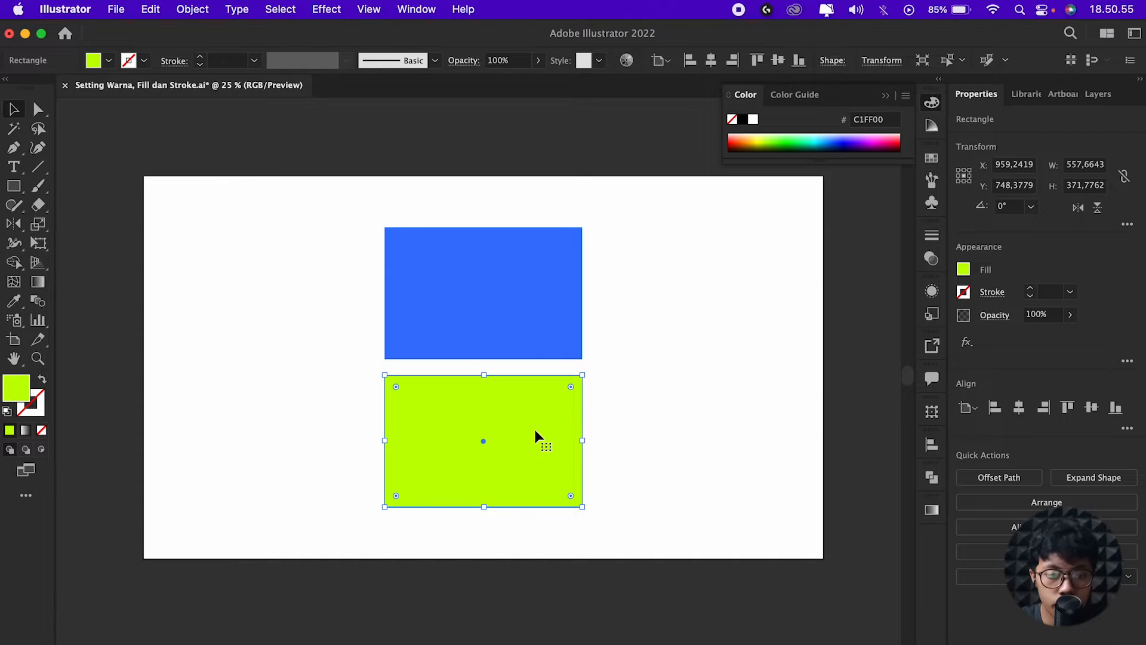
{"action": "left_click", "coordinate": [601, 408]}
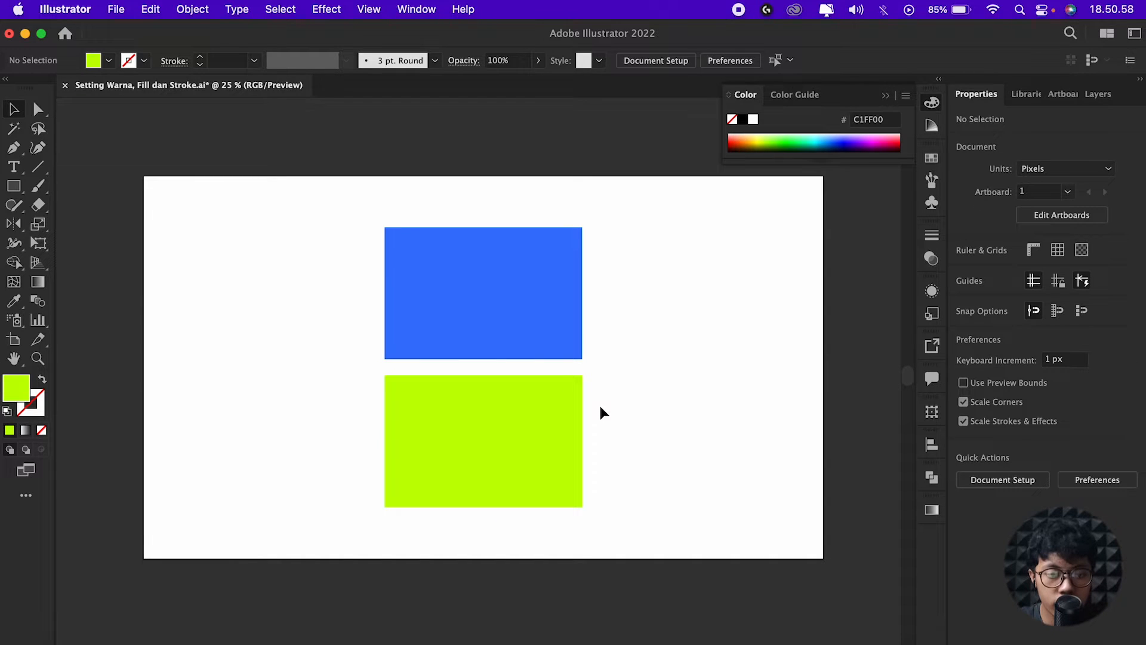
{"action": "scroll", "coordinate": [599, 403], "scroll_direction": "up", "scroll_amount": 1}
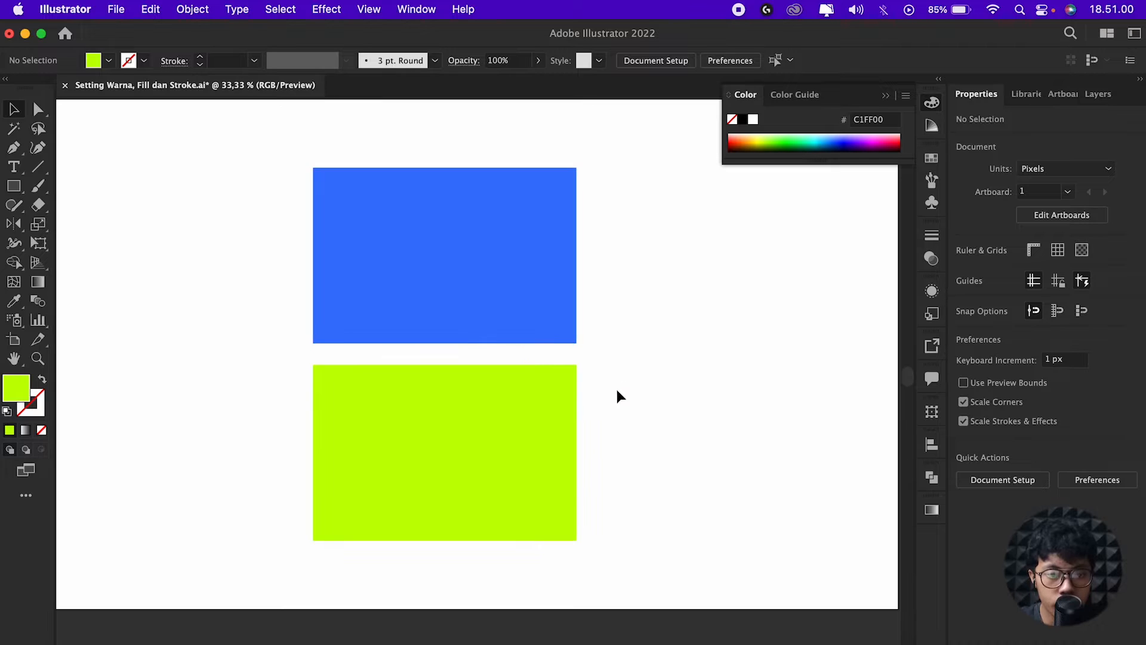
{"action": "left_click_drag", "start_coordinate": [637, 363], "coordinate": [655, 379]}
{"action": "scroll", "coordinate": [656, 378], "scroll_direction": "down", "scroll_amount": 1}
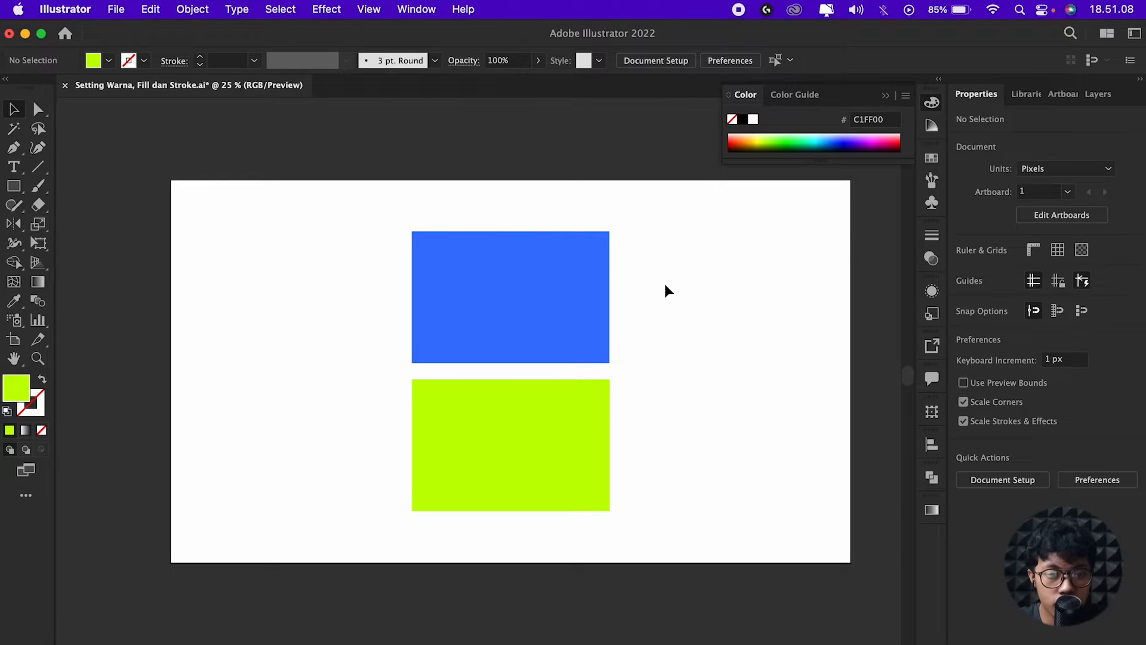
- Select both rectangles and convert the document color mode to CMYK
{"action": "key", "text": "super+a"}
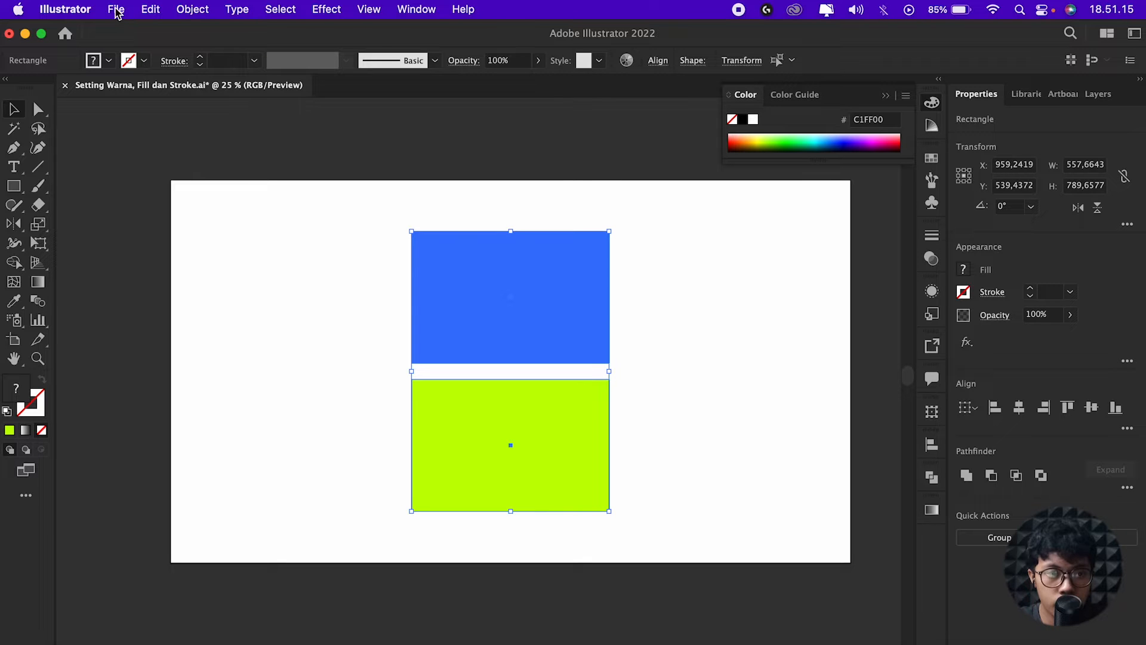
{"action": "left_click", "coordinate": [116, 9]}
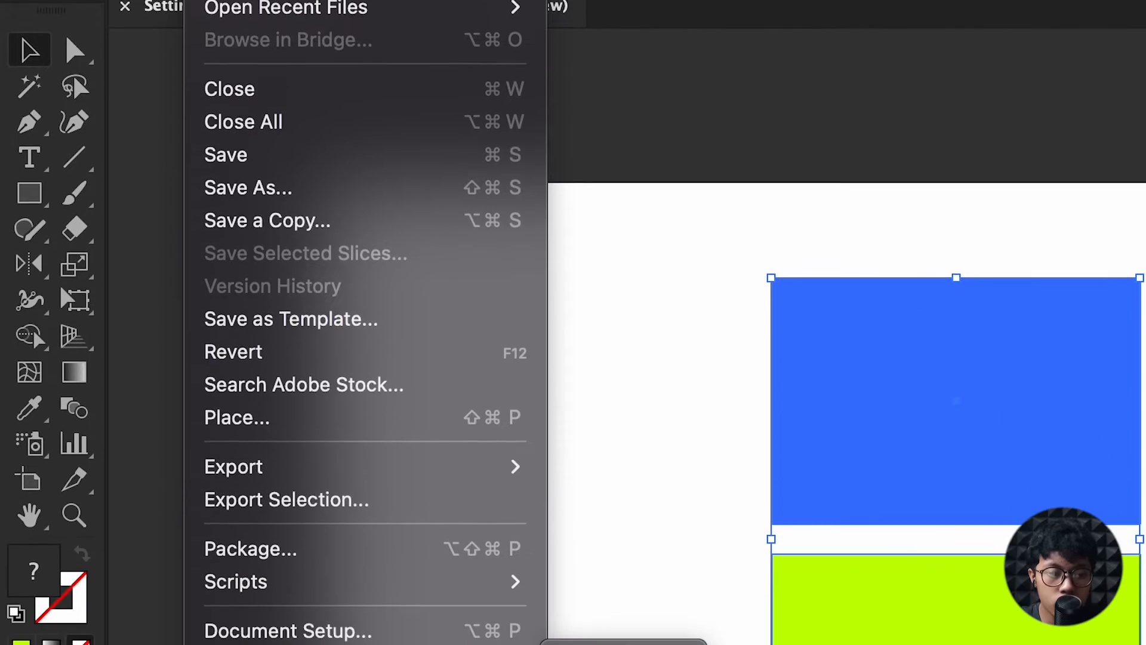
{"action": "mouse_move", "coordinate": [406, 644]}
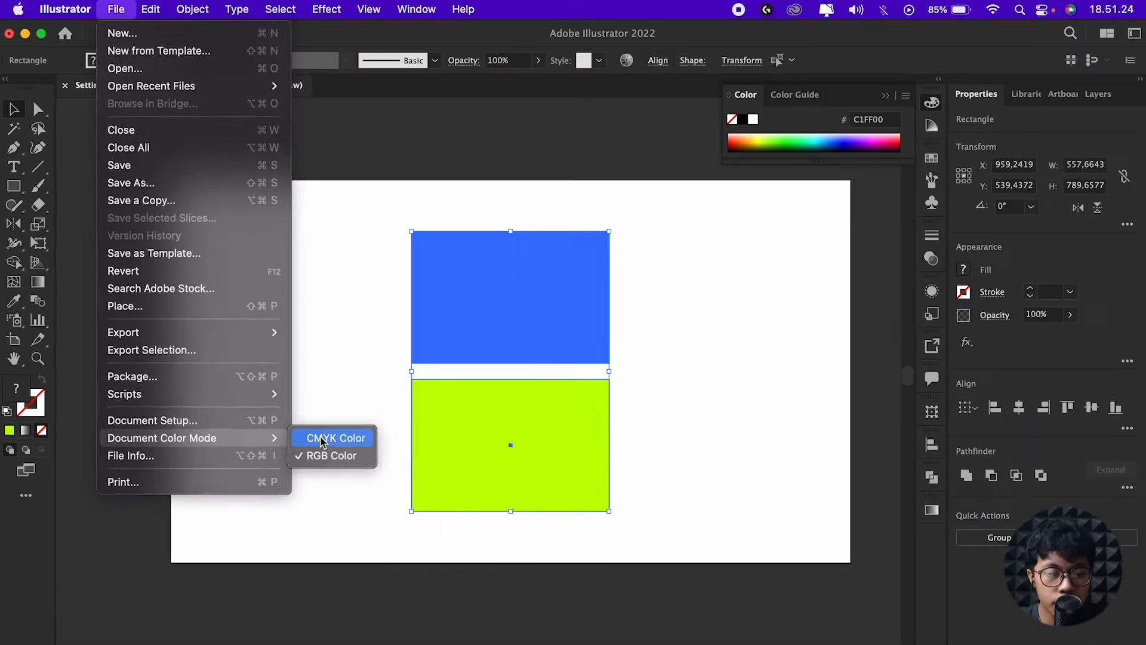
{"action": "left_click", "coordinate": [603, 298]}
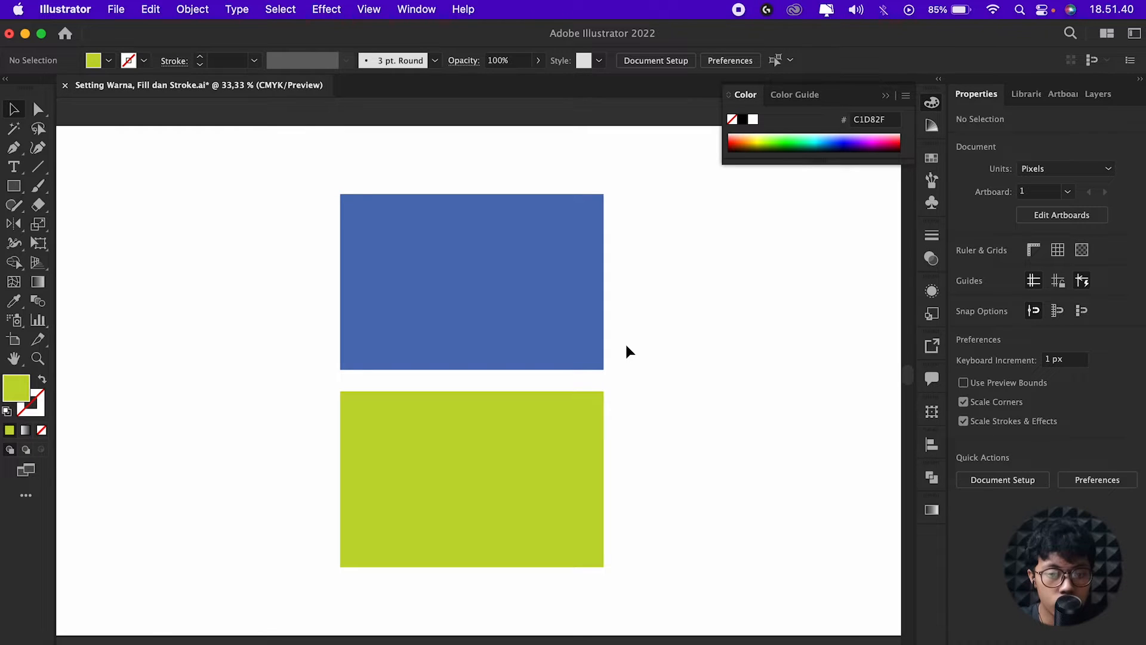
{"action": "scroll", "coordinate": [626, 347], "scroll_direction": "down", "scroll_amount": 1}
{"action": "scroll", "coordinate": [626, 346], "scroll_direction": "up", "scroll_amount": 1}
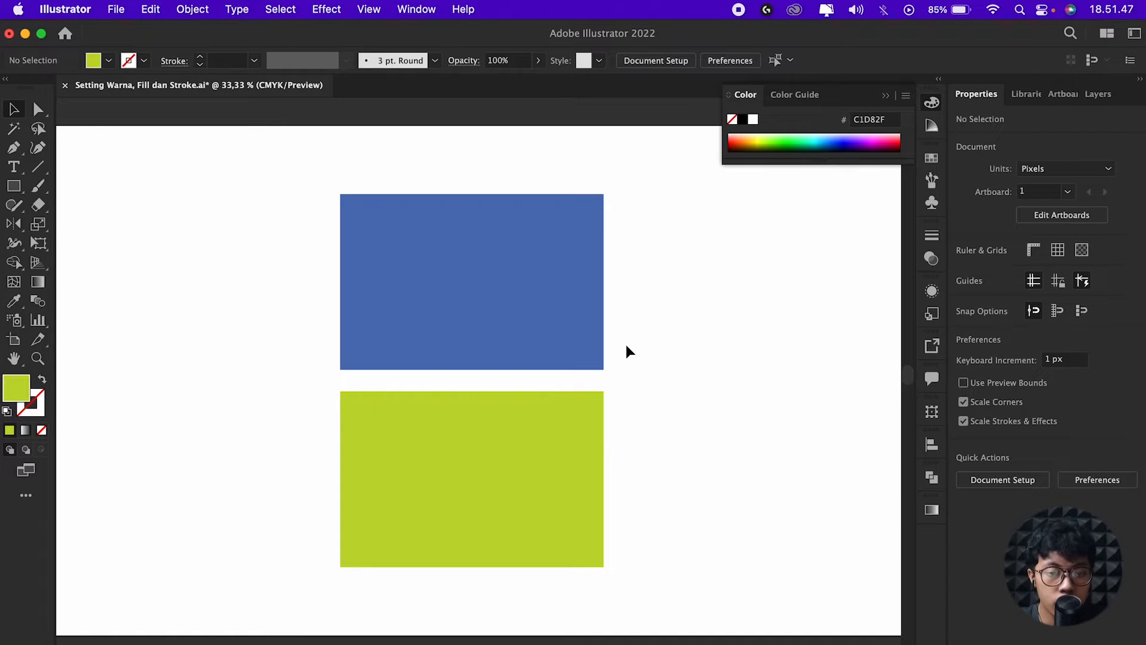
{"action": "scroll", "coordinate": [626, 346], "scroll_direction": "down", "scroll_amount": 1}
{"action": "scroll", "coordinate": [626, 346], "scroll_direction": "up", "scroll_amount": 1}
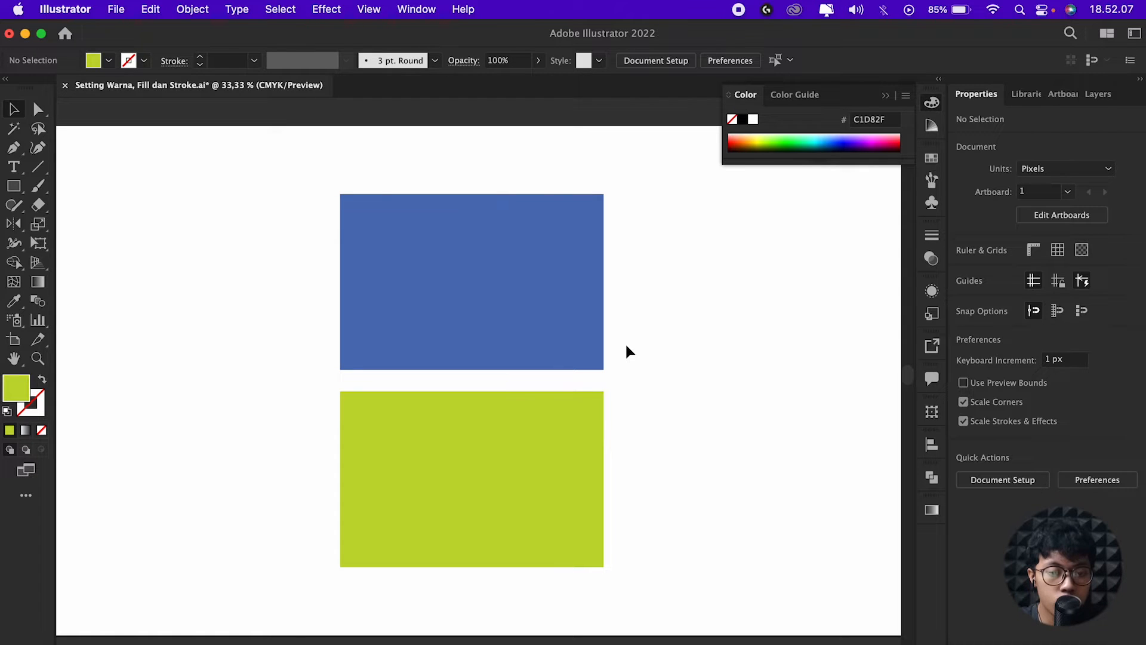
{"action": "scroll", "coordinate": [620, 351], "scroll_direction": "down", "scroll_amount": 1}
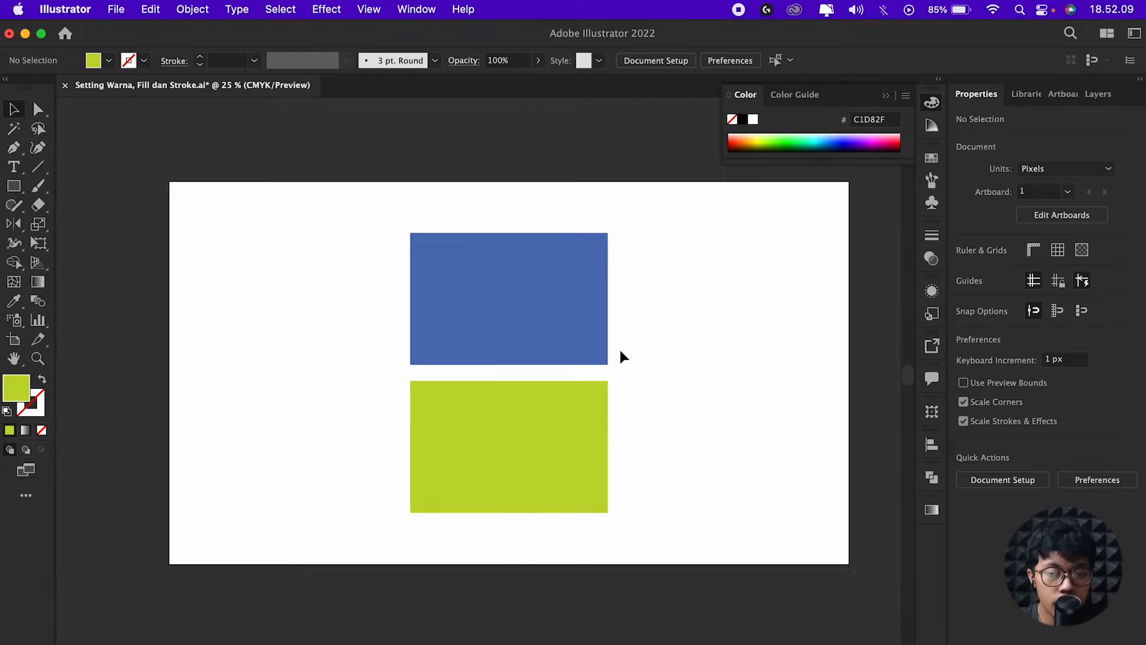
{"action": "scroll", "coordinate": [621, 350], "scroll_direction": "up", "scroll_amount": 1}
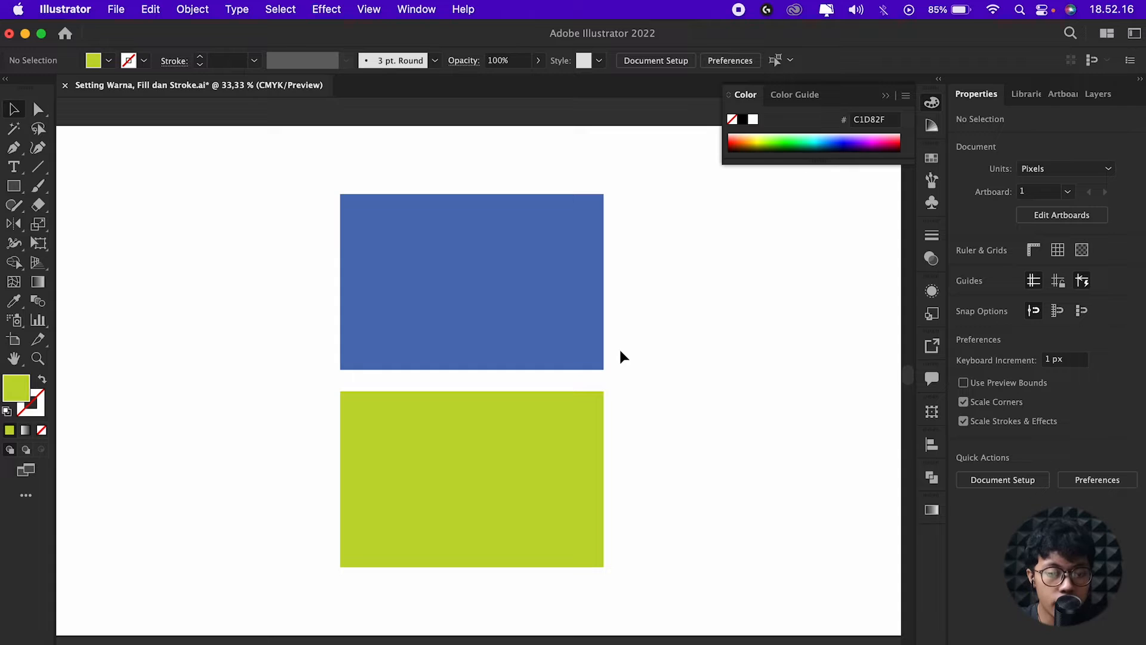
- Select both rectangles, switch the document color mode back to RGB, and clear the selection
{"action": "left_click_drag", "start_coordinate": [642, 466], "coordinate": [510, 279]}
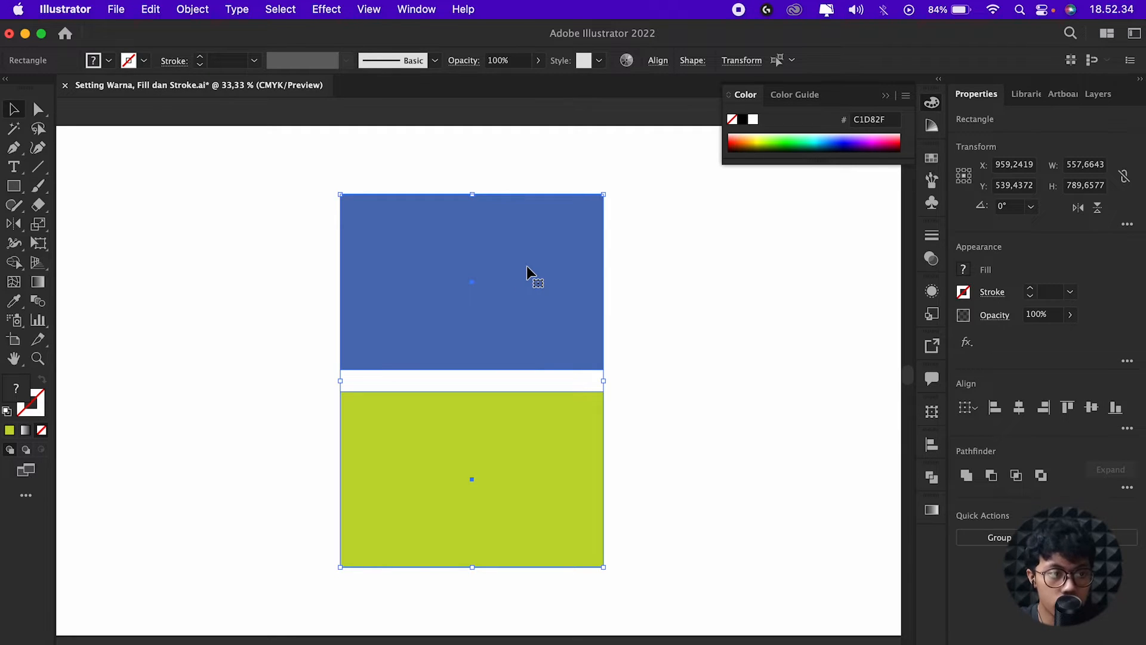
{"action": "left_click", "coordinate": [116, 9]}
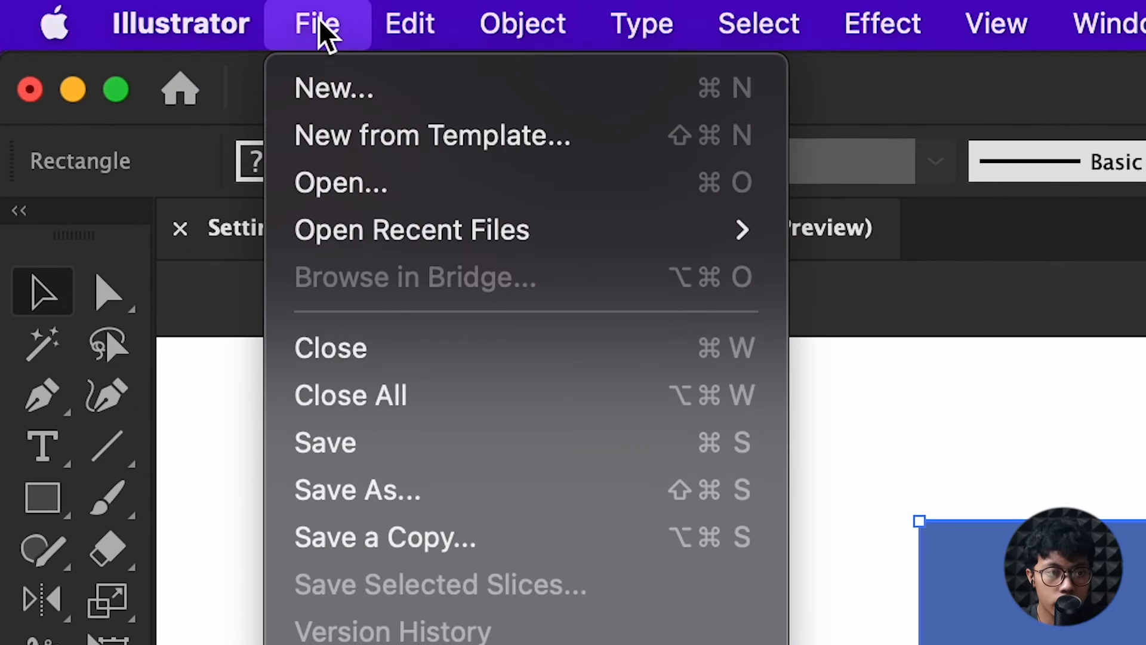
{"action": "mouse_move", "coordinate": [410, 27]}
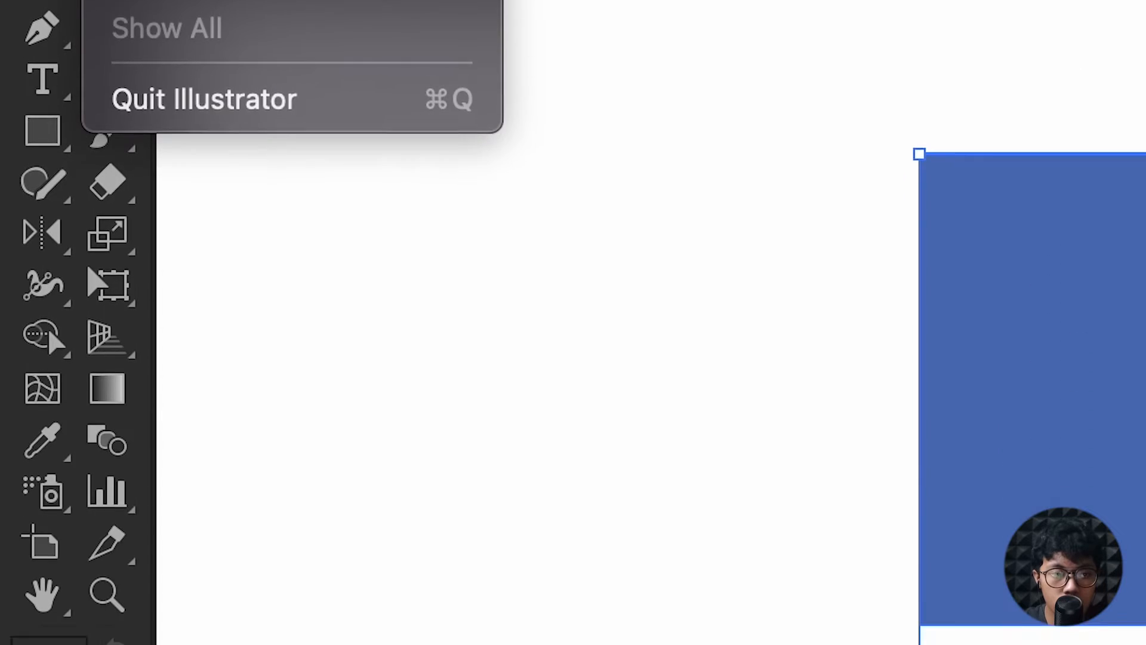
{"action": "mouse_move", "coordinate": [317, 24]}
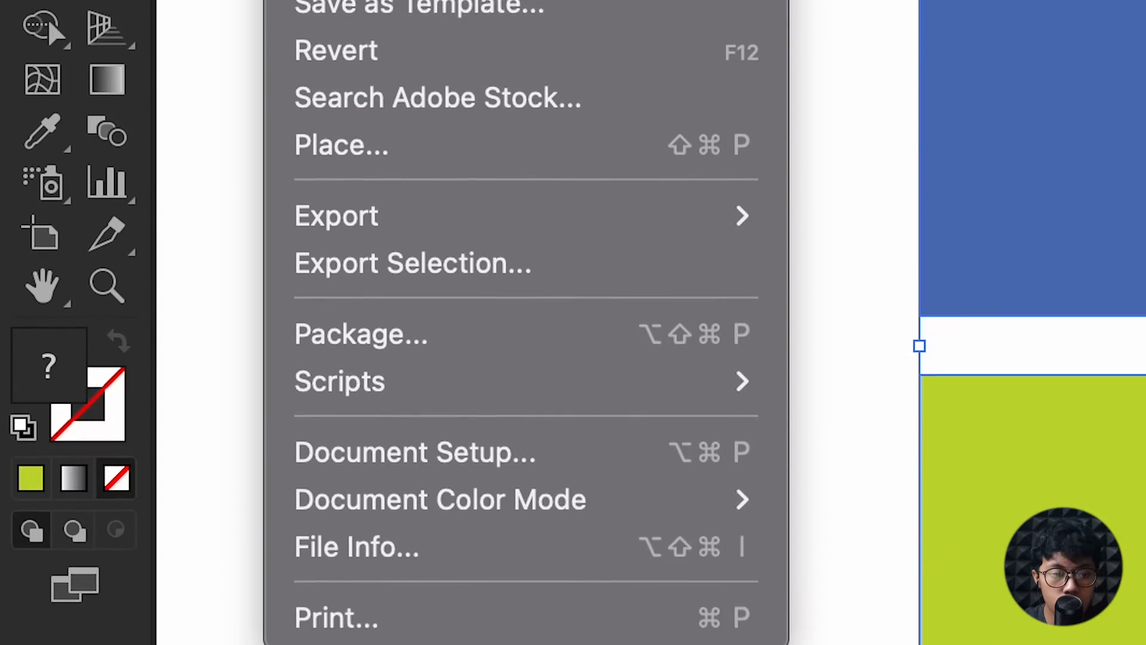
{"action": "mouse_move", "coordinate": [540, 446]}
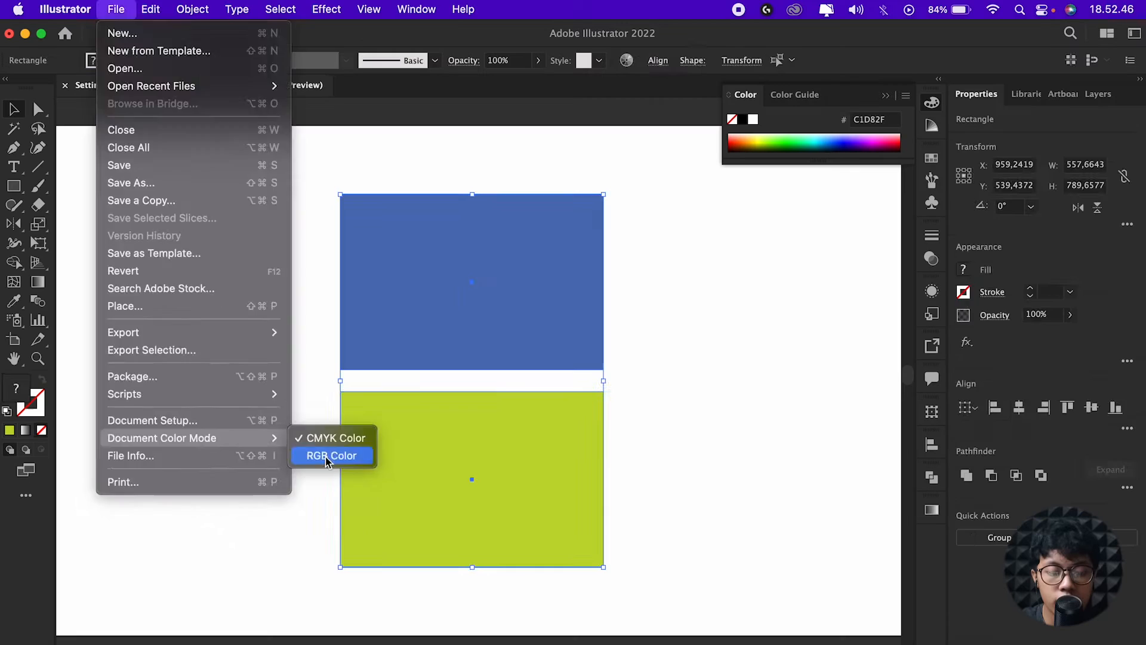
{"action": "left_click", "coordinate": [879, 509]}
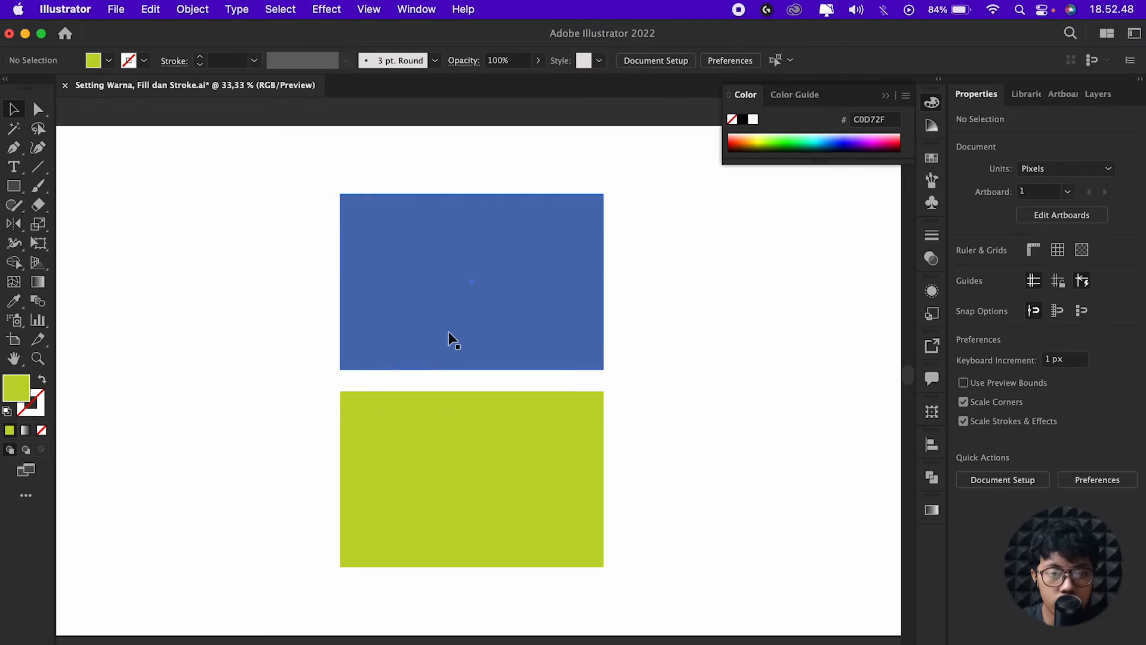
- Set the upper rectangle's fill to a brighter blue, 106CFF, using the Color Picker
{"action": "left_click", "coordinate": [454, 328]}
{"action": "double_click", "coordinate": [24, 397]}
{"action": "left_click_drag", "start_coordinate": [710, 314], "coordinate": [730, 279]}
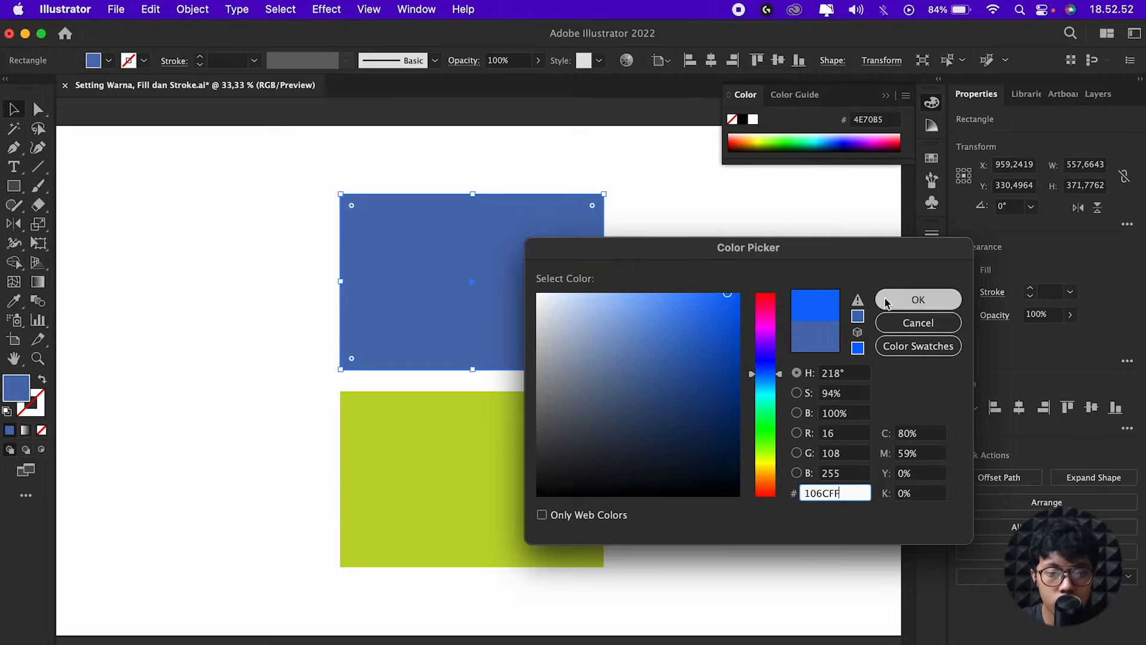
{"action": "left_click", "coordinate": [918, 299]}
- Set the lower rectangle's fill to a bright yellow, E7FF03, using the Color Picker
{"action": "left_click", "coordinate": [430, 418]}
{"action": "double_click", "coordinate": [16, 389]}
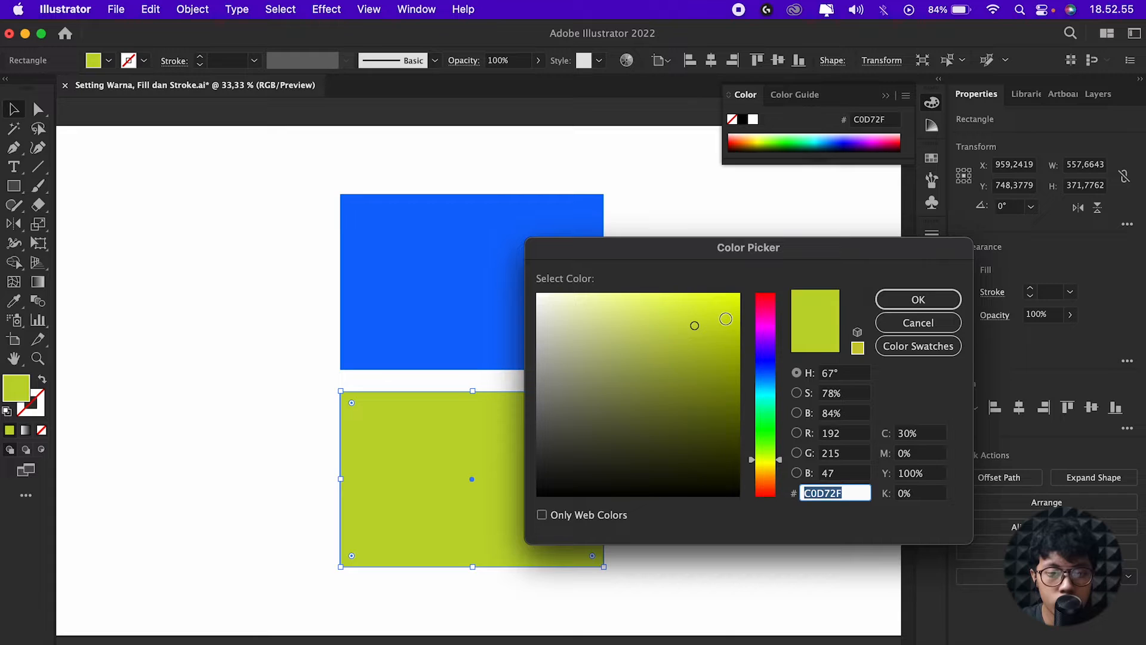
{"action": "left_click", "coordinate": [732, 297]}
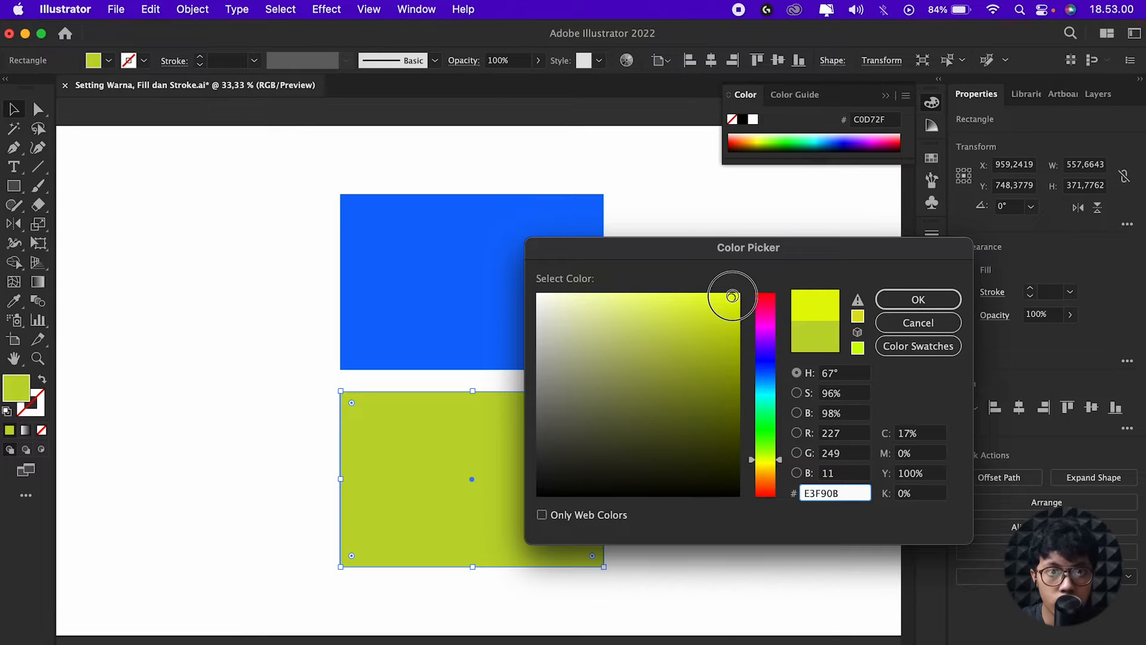
{"action": "left_click", "coordinate": [737, 294]}
{"action": "left_click", "coordinate": [918, 299]}
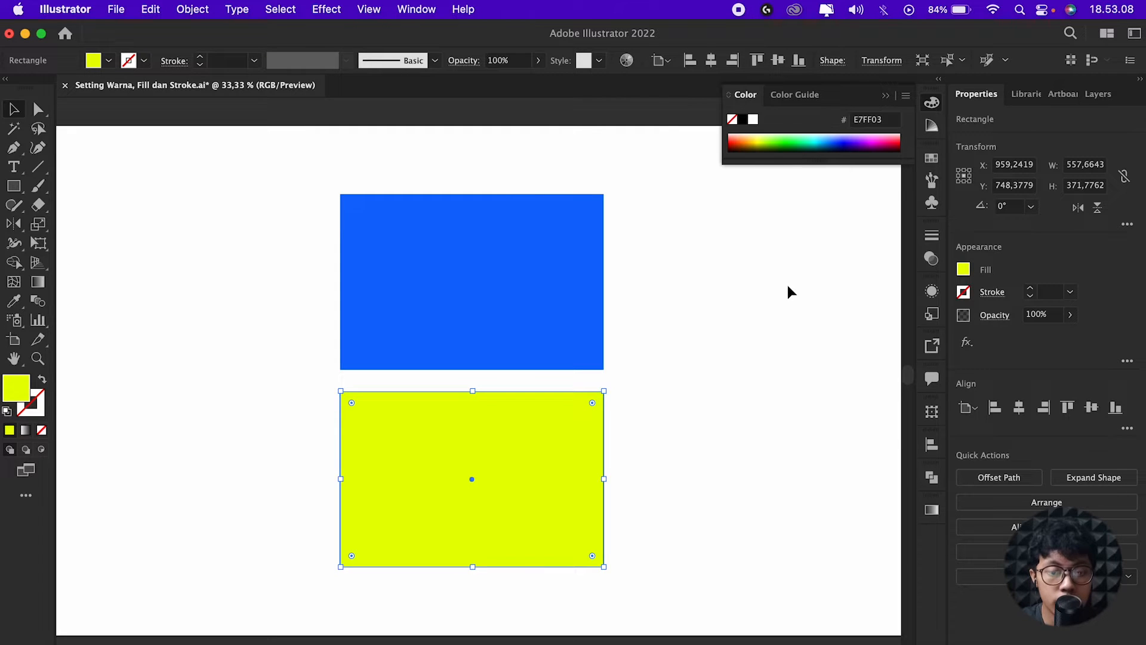
- Select both the blue and the yellow rectangle and convert their colors to grayscale
{"action": "scroll", "coordinate": [665, 319], "scroll_direction": "down", "scroll_amount": 1}
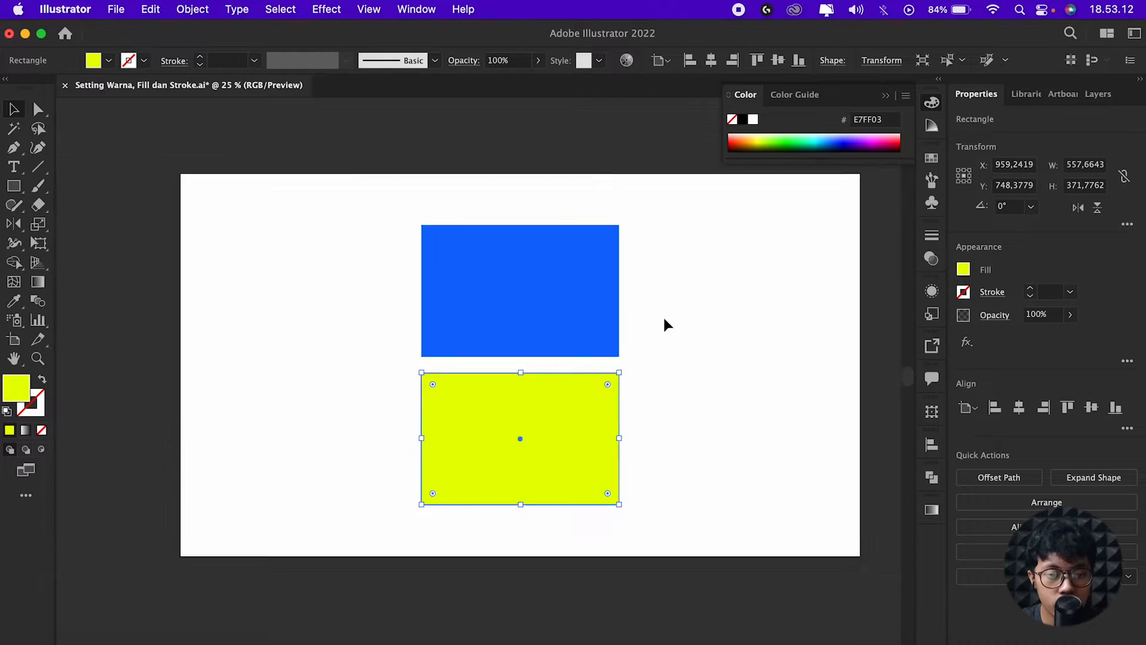
{"action": "scroll", "coordinate": [665, 318], "scroll_direction": "up", "scroll_amount": 1}
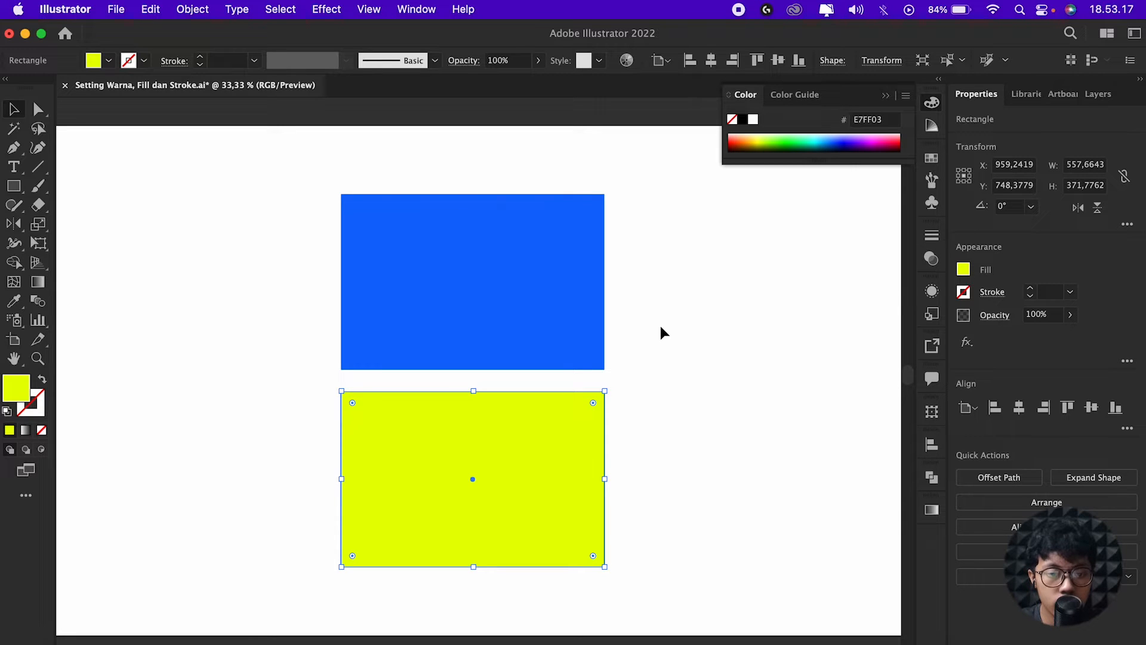
{"action": "left_click", "coordinate": [646, 320]}
{"action": "left_click", "coordinate": [179, 9]}
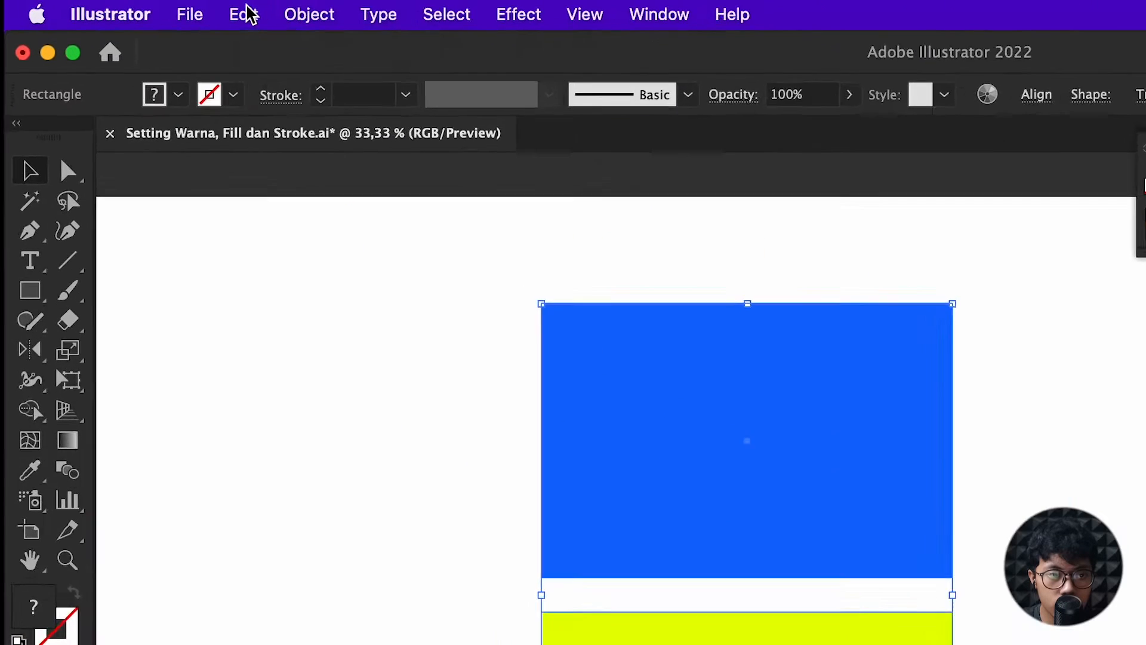
{"action": "left_click", "coordinate": [152, 8]}
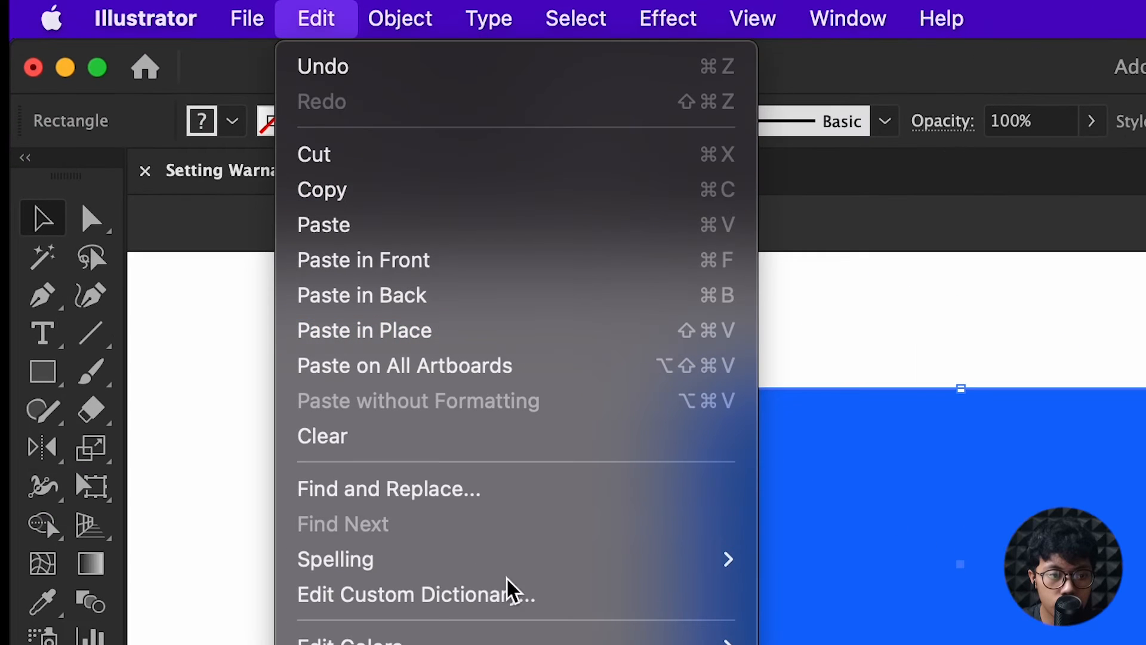
{"action": "mouse_move", "coordinate": [561, 642]}
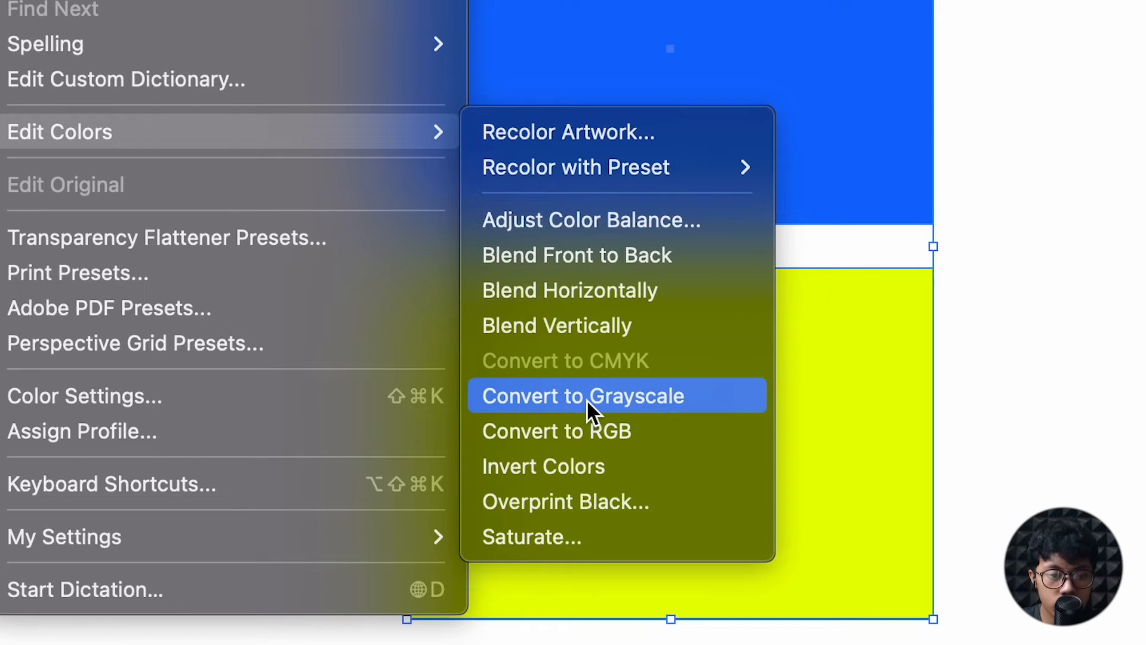
{"action": "left_click", "coordinate": [587, 402]}
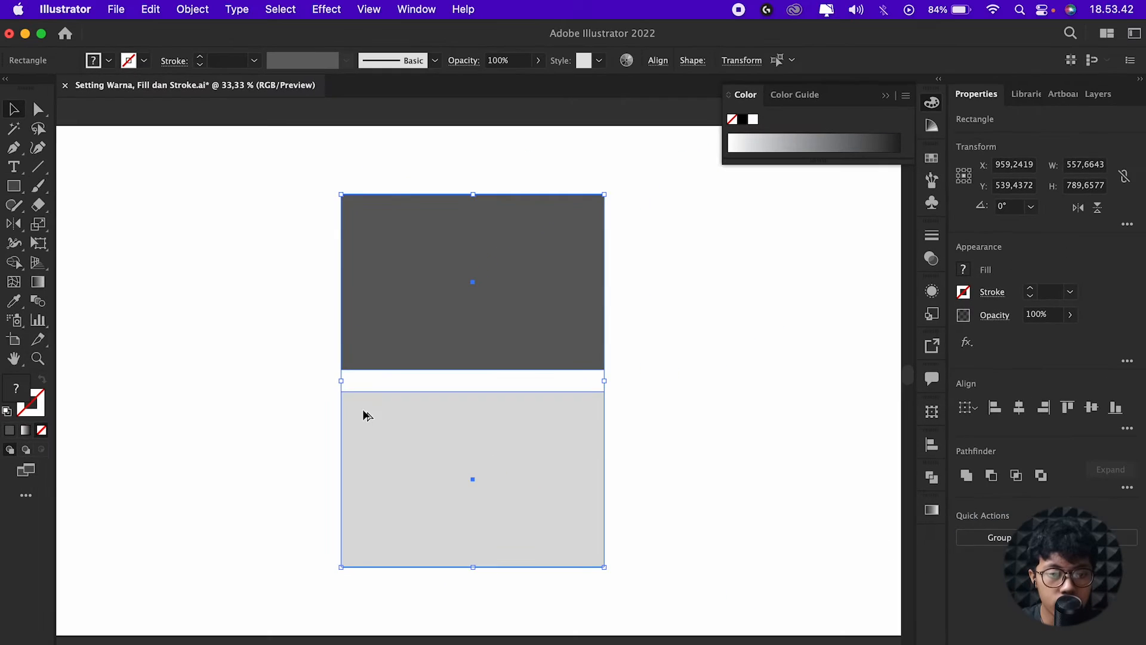
- Select only the upper gray rectangle and pick a darker fill with a different hue in the Color Picker
{"action": "scroll", "coordinate": [423, 298], "scroll_direction": "down", "scroll_amount": 1}
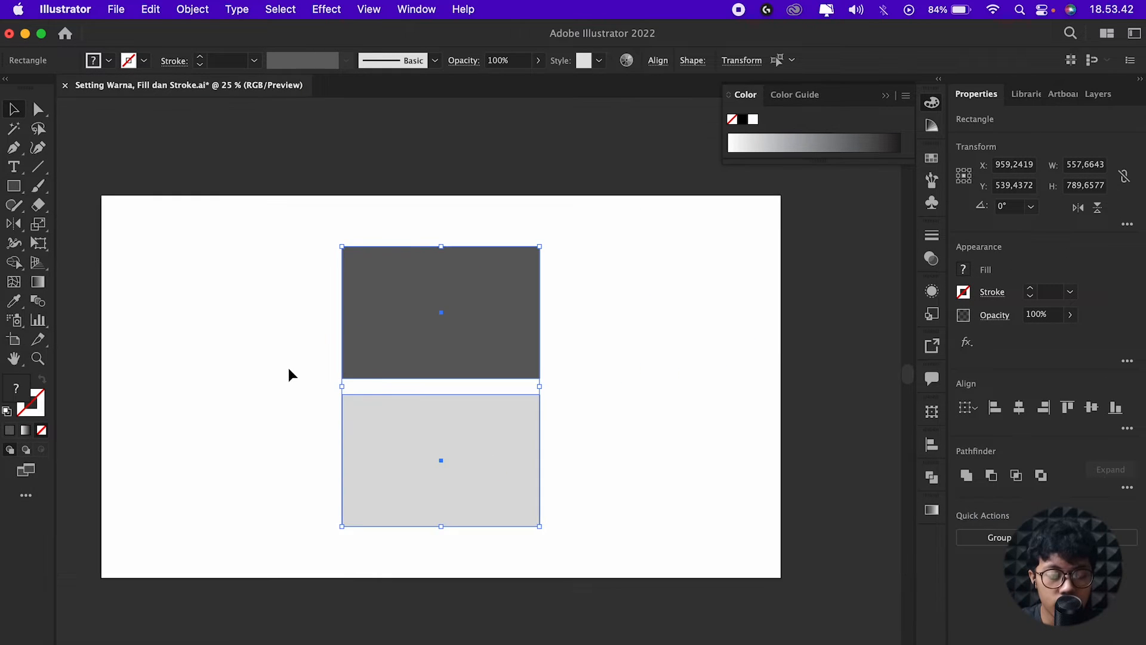
{"action": "scroll", "coordinate": [288, 361], "scroll_direction": "up", "scroll_amount": 1}
{"action": "left_click_drag", "start_coordinate": [300, 348], "coordinate": [311, 331]}
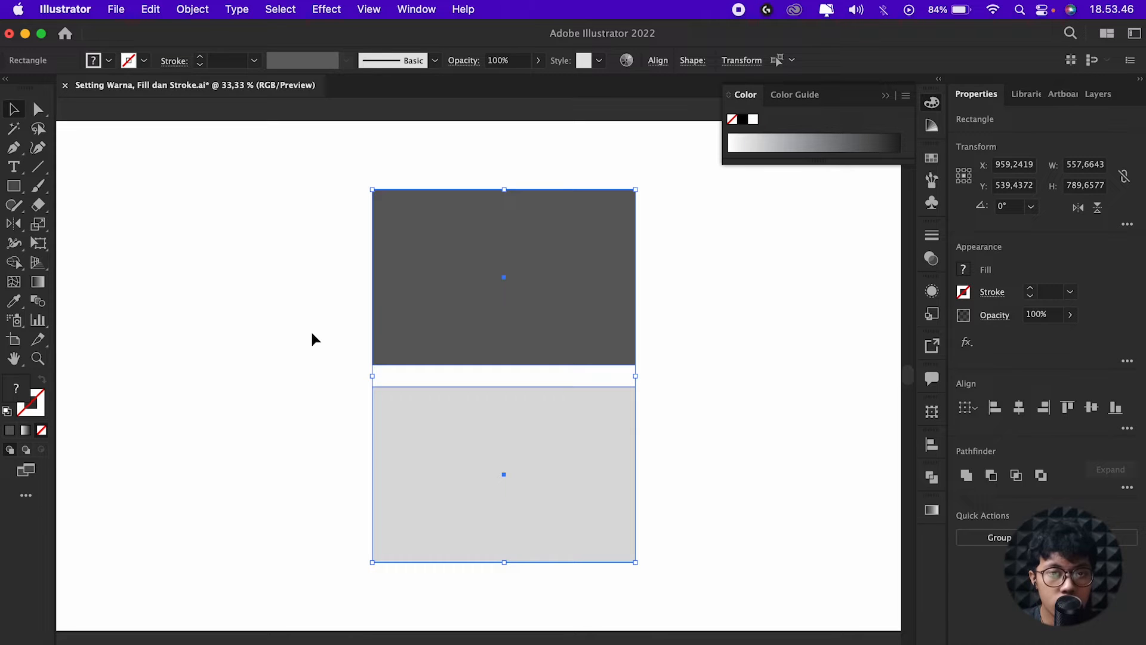
{"action": "left_click", "coordinate": [314, 339]}
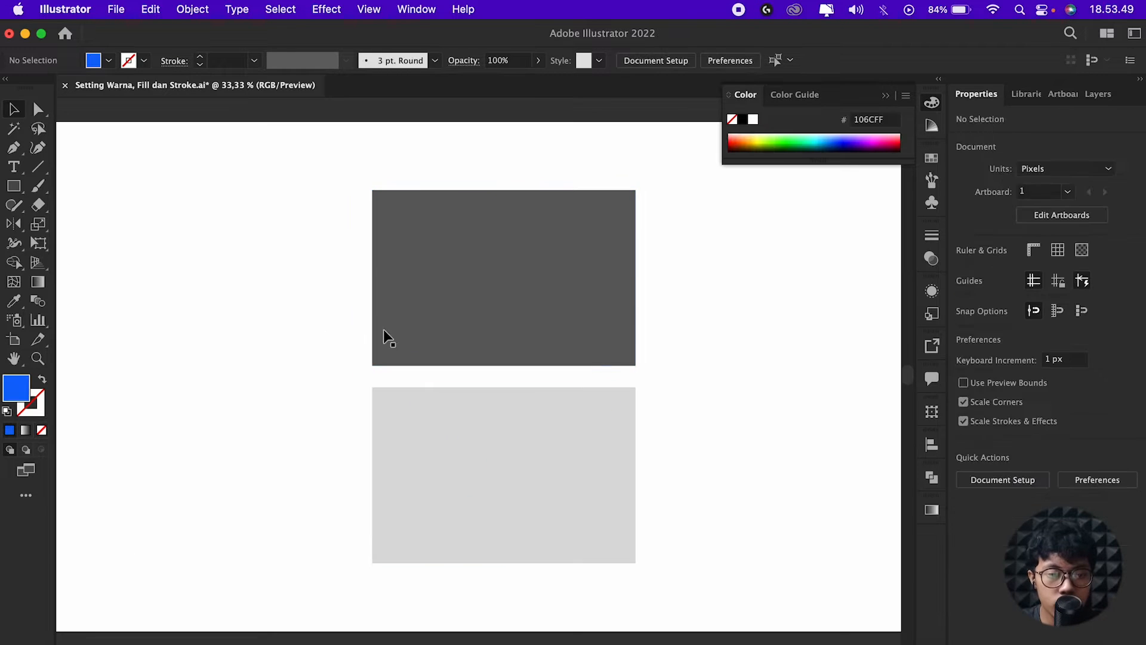
{"action": "left_click", "coordinate": [410, 339]}
{"action": "double_click", "coordinate": [12, 394]}
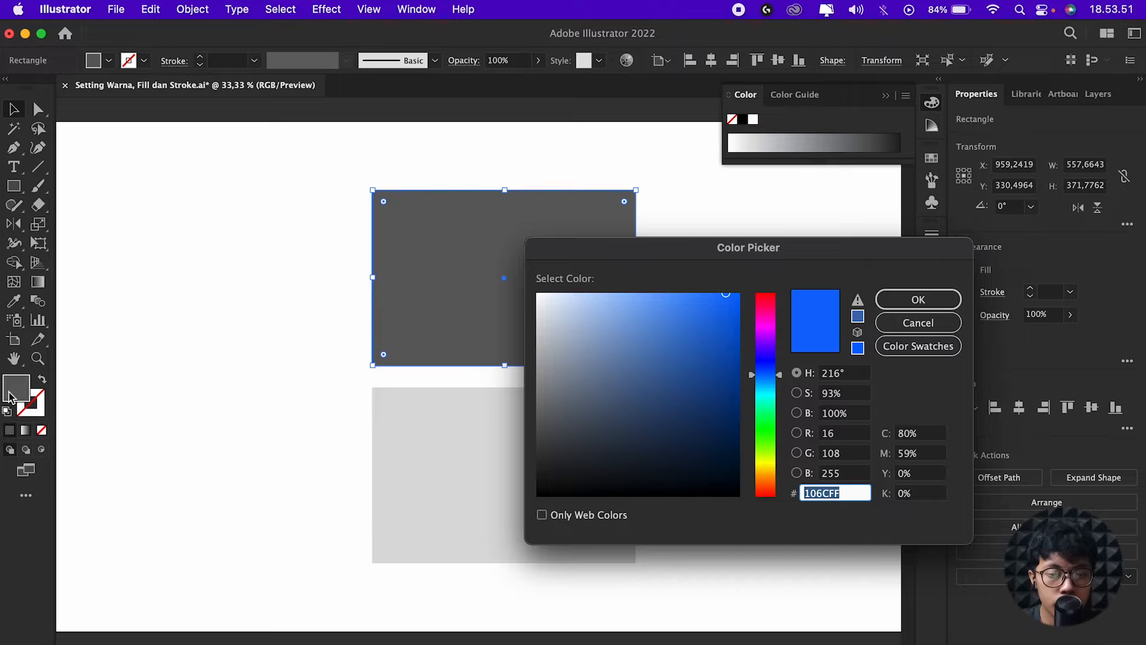
{"action": "left_click_drag", "start_coordinate": [691, 319], "coordinate": [694, 385]}
{"action": "left_click_drag", "start_coordinate": [765, 352], "coordinate": [770, 266]}
{"action": "left_click", "coordinate": [885, 301]}
{"action": "scroll", "coordinate": [478, 385], "scroll_direction": "down", "scroll_amount": 2}
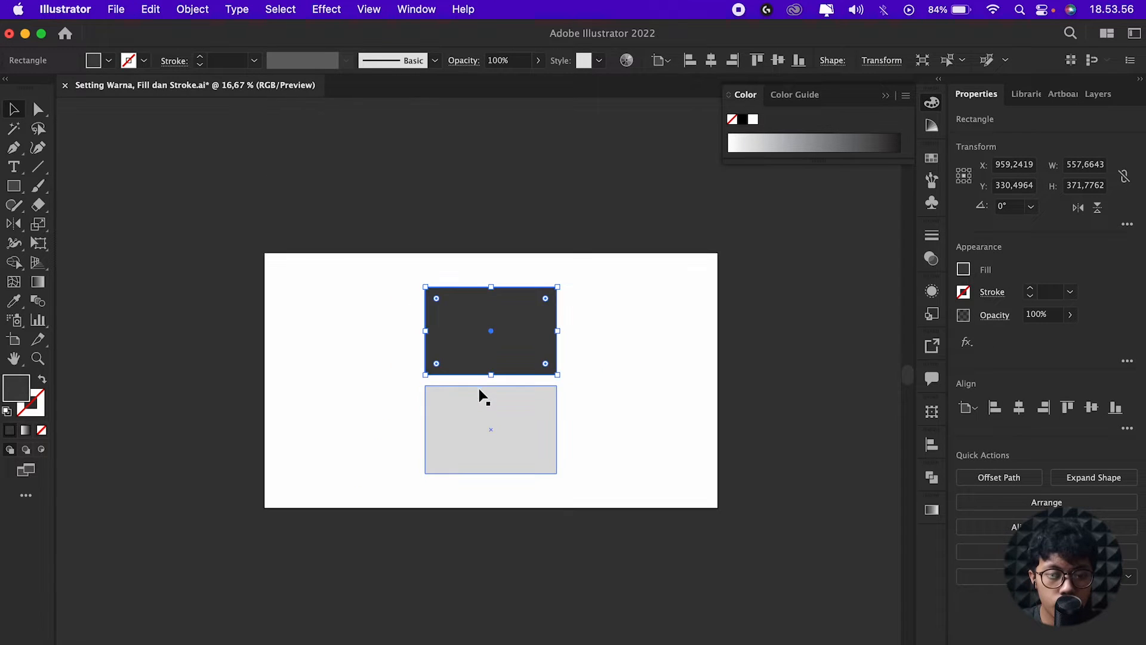
- Set the lower gray rectangle's fill to near-black, 161616, using the Color Picker, and deselect it
{"action": "scroll", "coordinate": [478, 417], "scroll_direction": "up", "scroll_amount": 2}
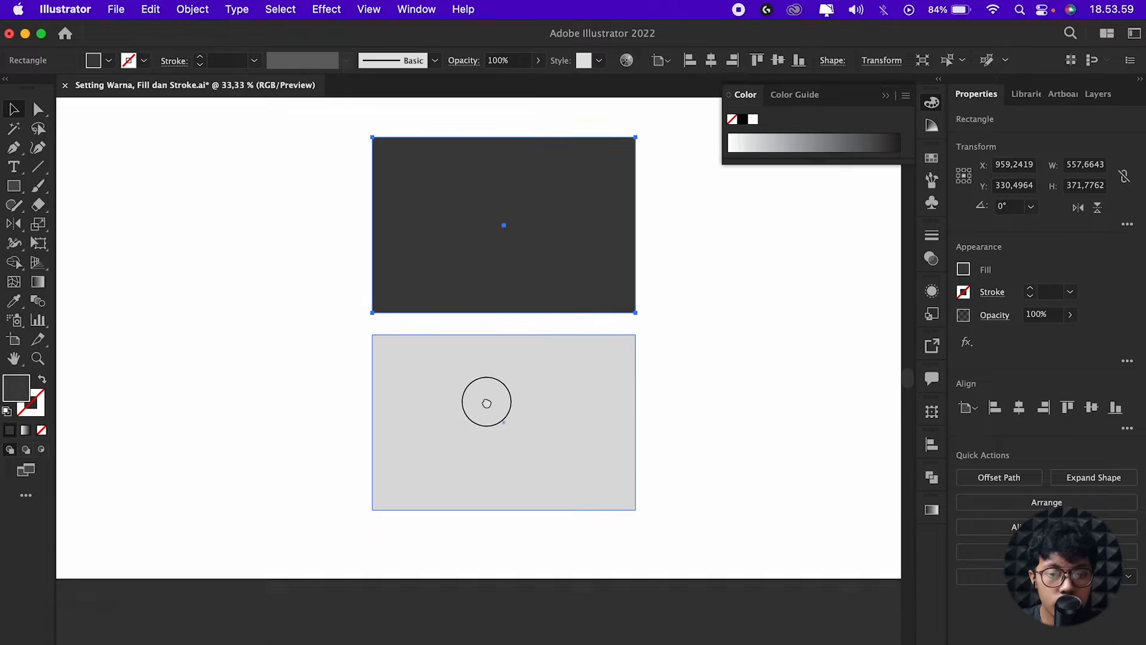
{"action": "left_click_drag", "start_coordinate": [486, 403], "coordinate": [487, 374]}
{"action": "left_click", "coordinate": [472, 378]}
{"action": "double_click", "coordinate": [16, 388]}
{"action": "left_click_drag", "start_coordinate": [730, 370], "coordinate": [741, 448]}
{"action": "left_click", "coordinate": [898, 300]}
{"action": "left_click", "coordinate": [733, 327]}
{"action": "scroll", "coordinate": [627, 430], "scroll_direction": "down", "scroll_amount": 1}
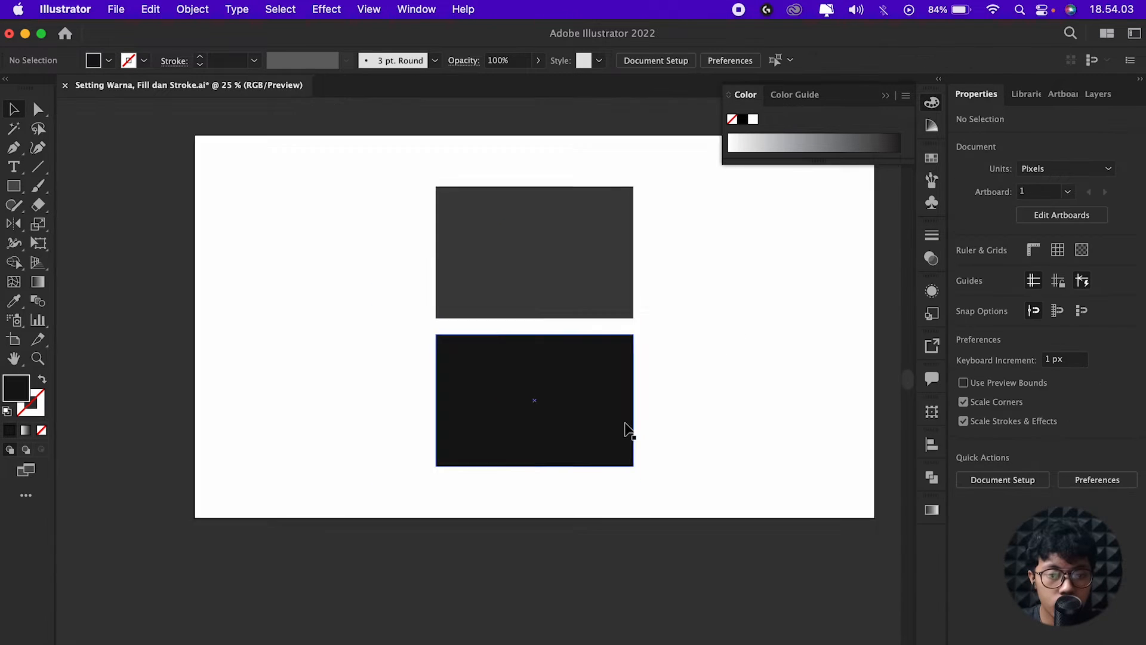
{"action": "scroll", "coordinate": [627, 430], "scroll_direction": "down", "scroll_amount": 1}
{"action": "scroll", "coordinate": [632, 418], "scroll_direction": "up", "scroll_amount": 1}
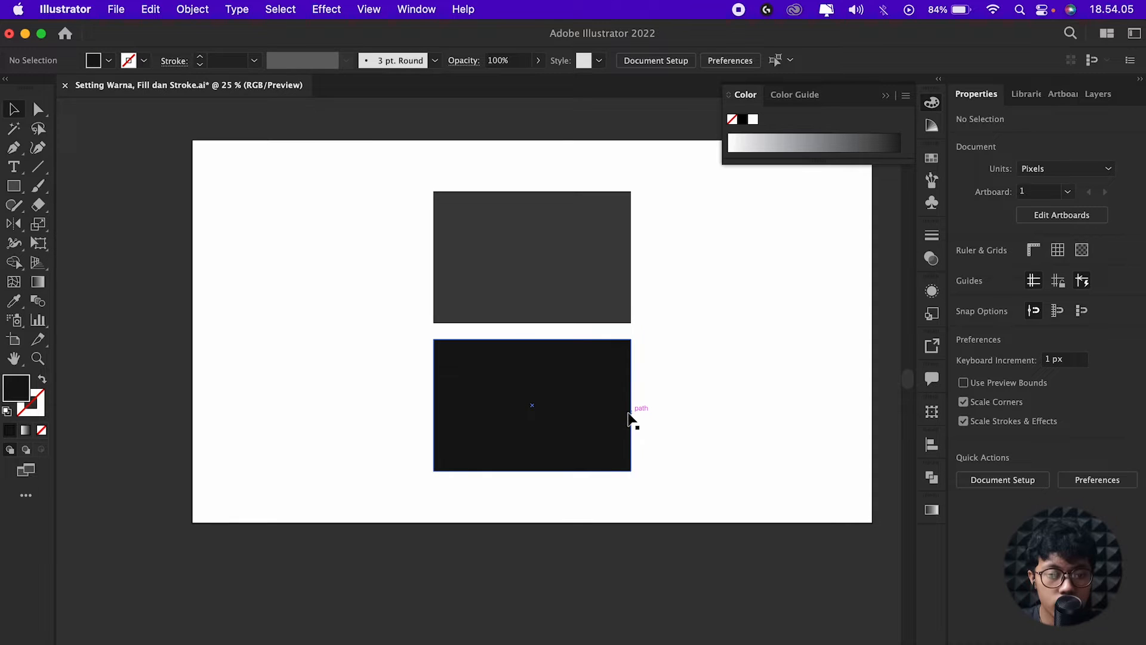
{"action": "scroll", "coordinate": [630, 418], "scroll_direction": "up", "scroll_amount": 1}
{"action": "key", "text": "super+z"}
{"action": "key", "text": "a"}
{"action": "key", "text": "super+z"}
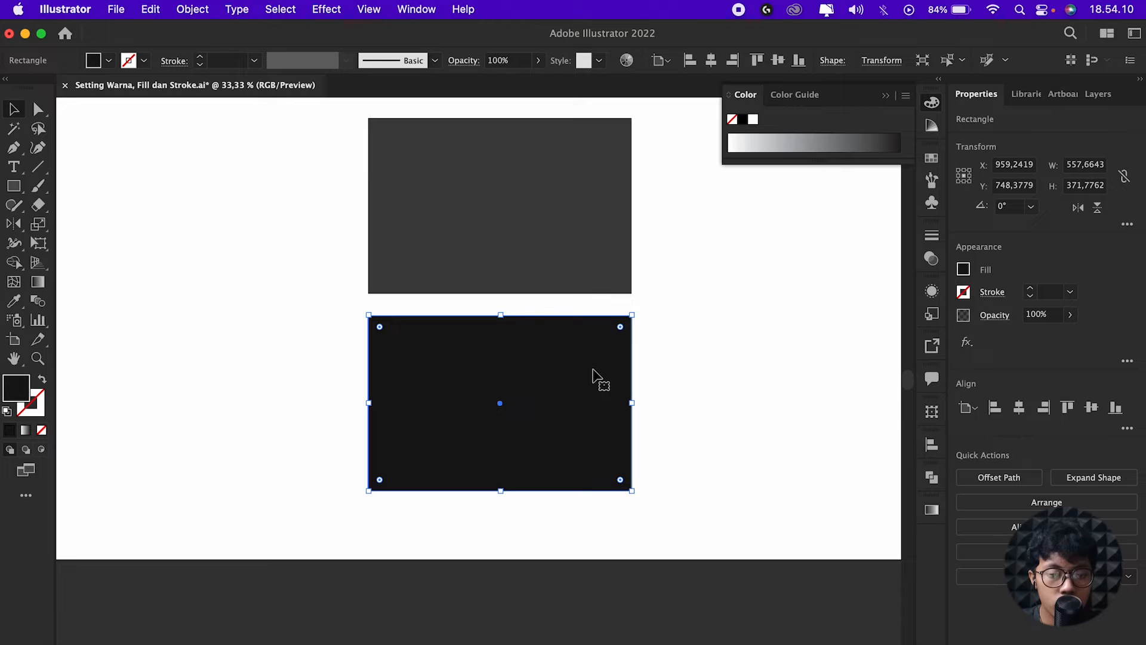
{"action": "scroll", "coordinate": [594, 379], "scroll_direction": "up", "scroll_amount": 5}
{"action": "scroll", "coordinate": [593, 379], "scroll_direction": "right", "scroll_amount": 3}
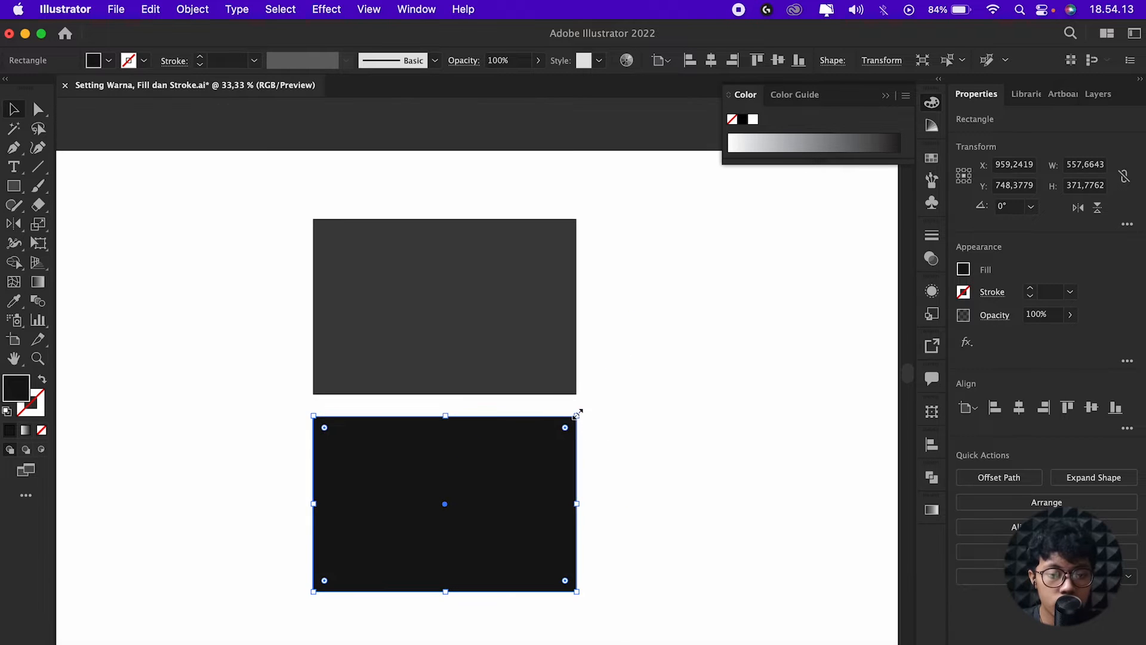
{"action": "scroll", "coordinate": [585, 397], "scroll_direction": "down", "scroll_amount": 1}
{"action": "scroll", "coordinate": [527, 427], "scroll_direction": "up", "scroll_amount": 1}
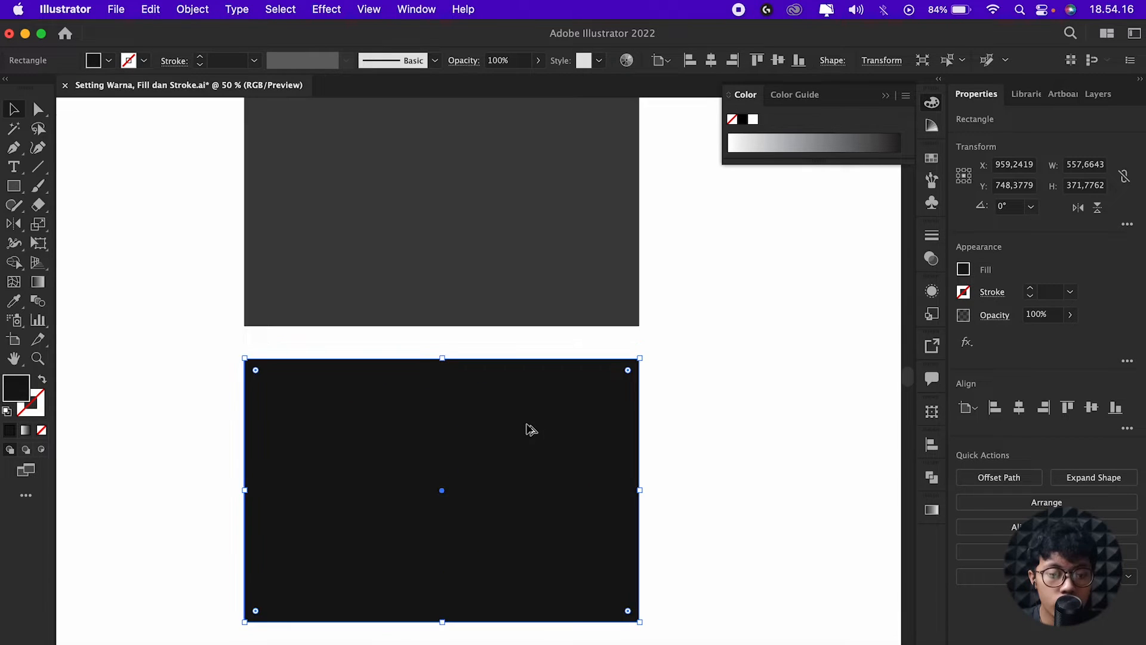
{"action": "scroll", "coordinate": [531, 430], "scroll_direction": "down", "scroll_amount": 2}
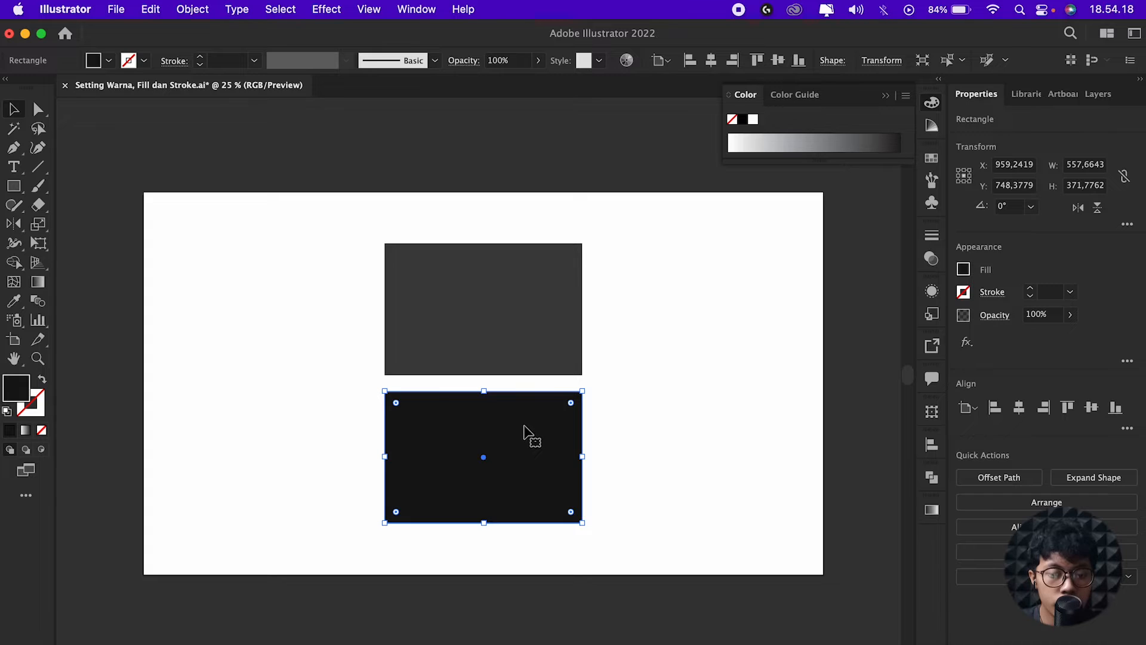
{"action": "scroll", "coordinate": [520, 430], "scroll_direction": "up", "scroll_amount": 1}
{"action": "scroll", "coordinate": [486, 414], "scroll_direction": "down", "scroll_amount": 1}
{"action": "scroll", "coordinate": [486, 414], "scroll_direction": "left", "scroll_amount": 1}
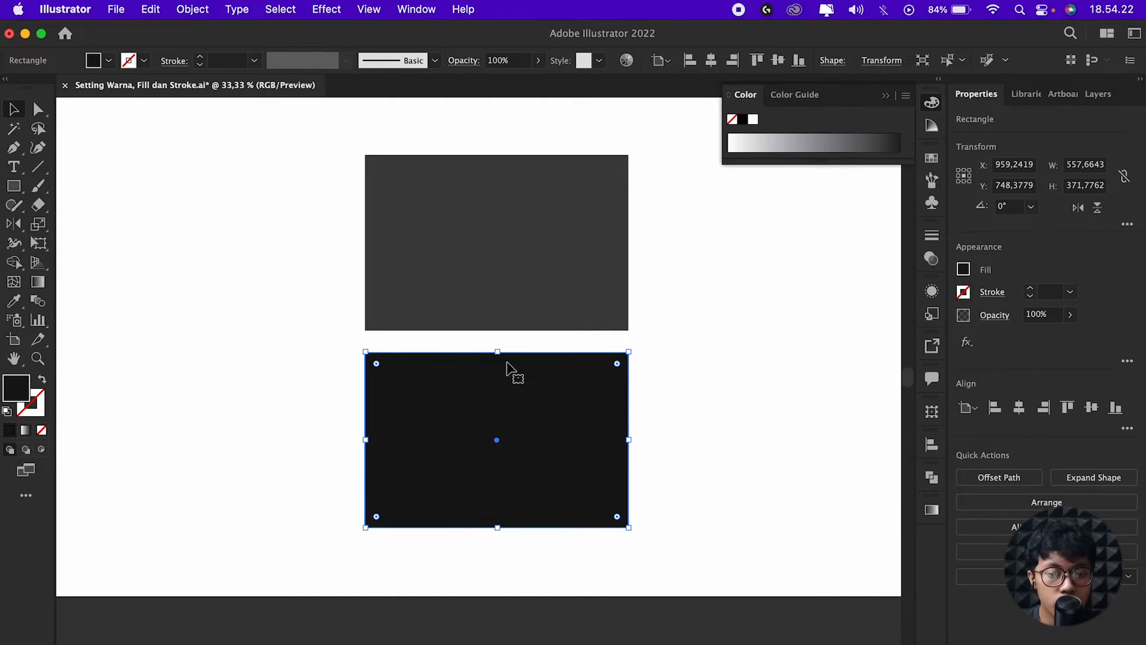
{"action": "scroll", "coordinate": [599, 331], "scroll_direction": "up", "scroll_amount": 1}
{"action": "scroll", "coordinate": [599, 332], "scroll_direction": "right", "scroll_amount": 1}
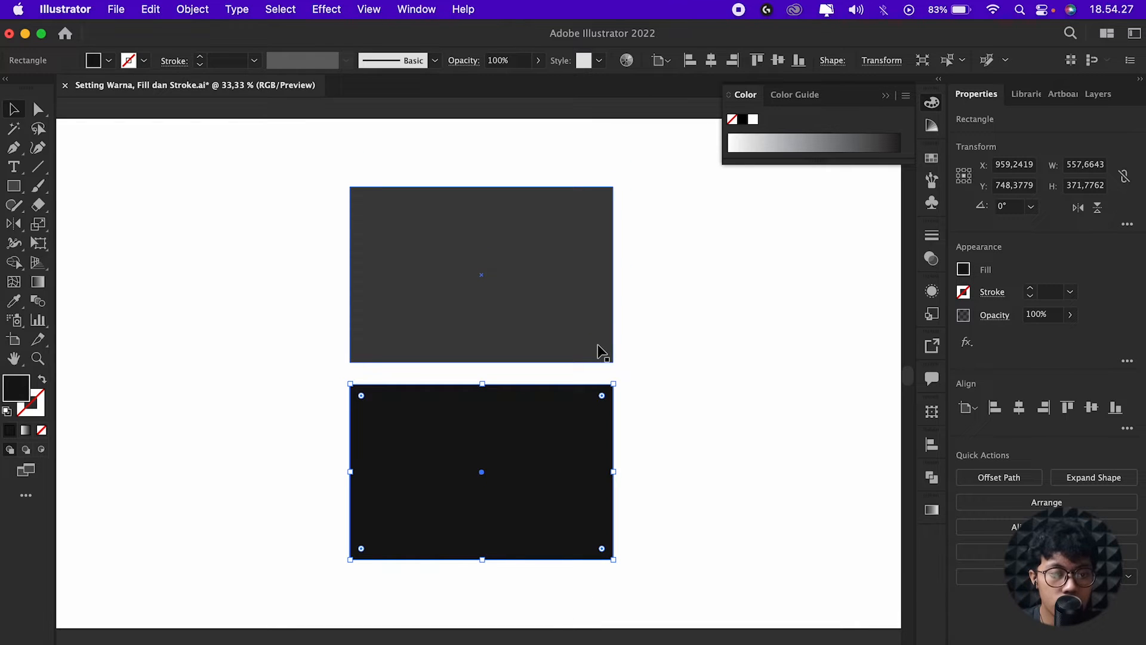
- Select the upper and lower gray rectangles together and clear the selection again
{"action": "left_click", "coordinate": [652, 415]}
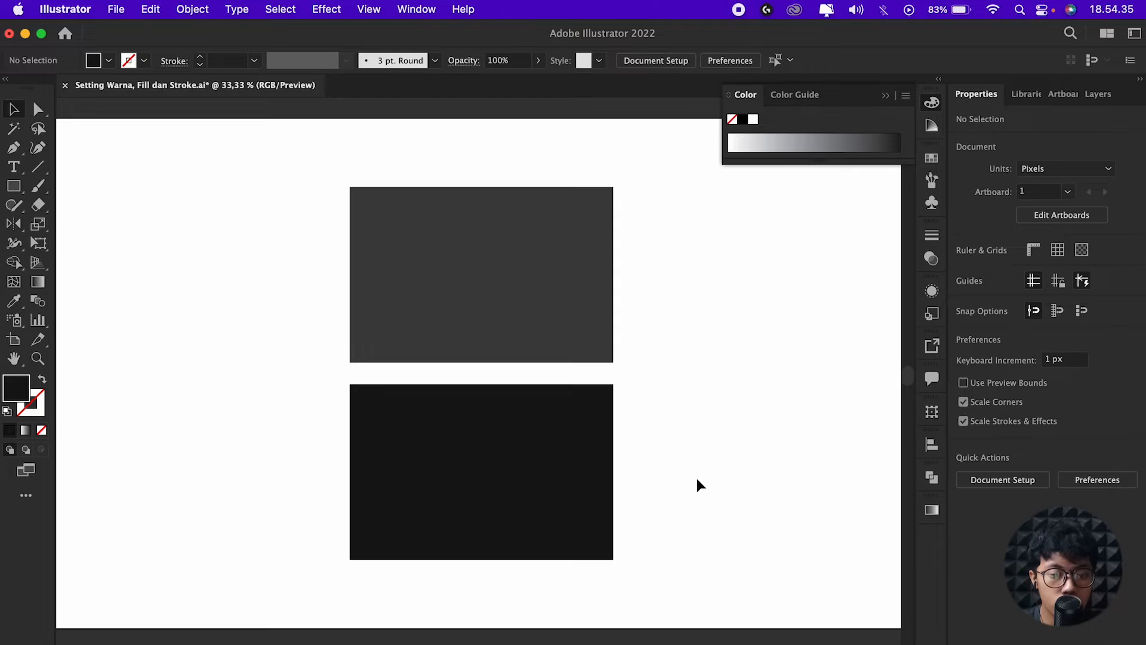
{"action": "left_click", "coordinate": [586, 457]}
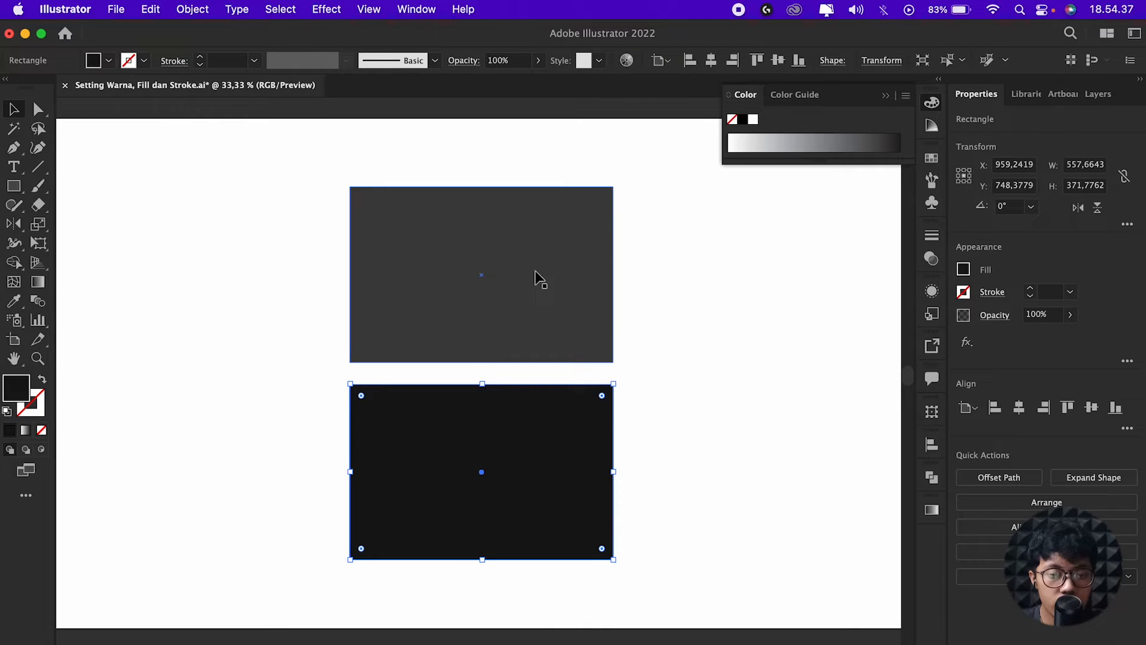
{"action": "left_click", "coordinate": [535, 271]}
{"action": "left_click", "coordinate": [570, 430], "text": "shift"}
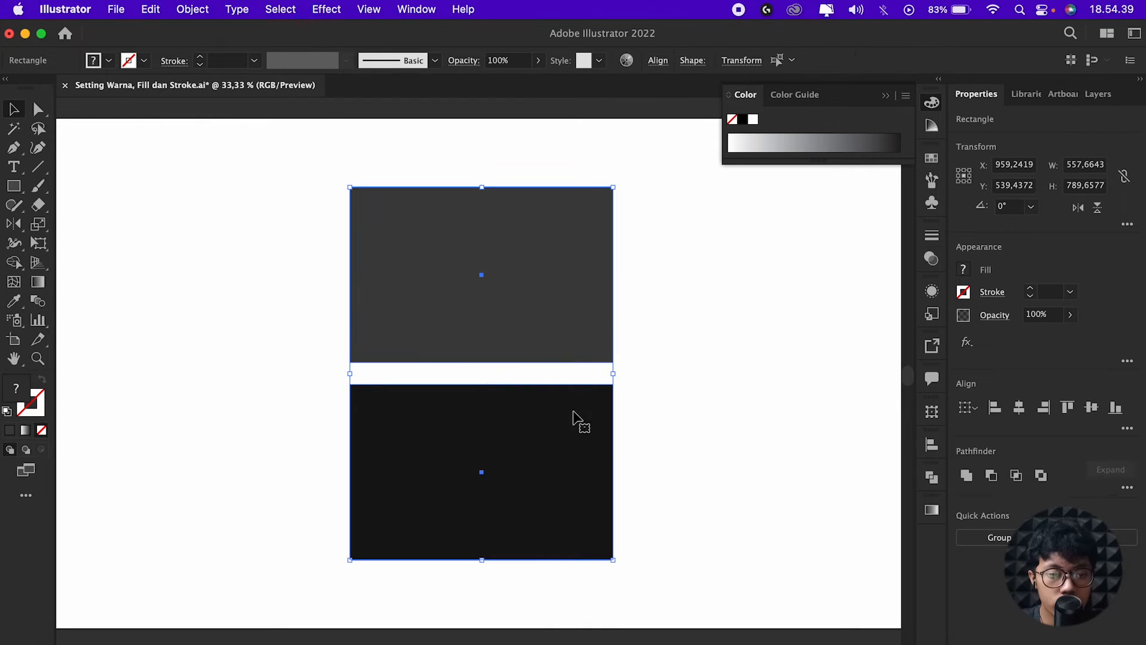
{"action": "left_click", "coordinate": [650, 316]}
{"action": "left_click", "coordinate": [553, 244]}
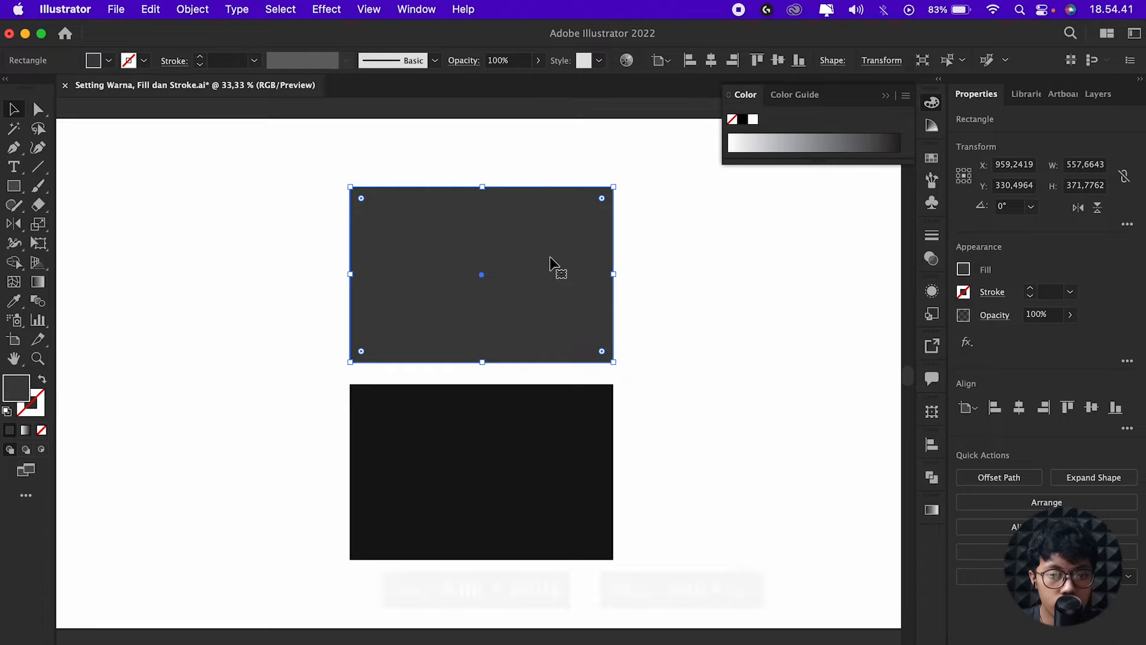
{"action": "left_click", "coordinate": [550, 429], "text": "shift"}
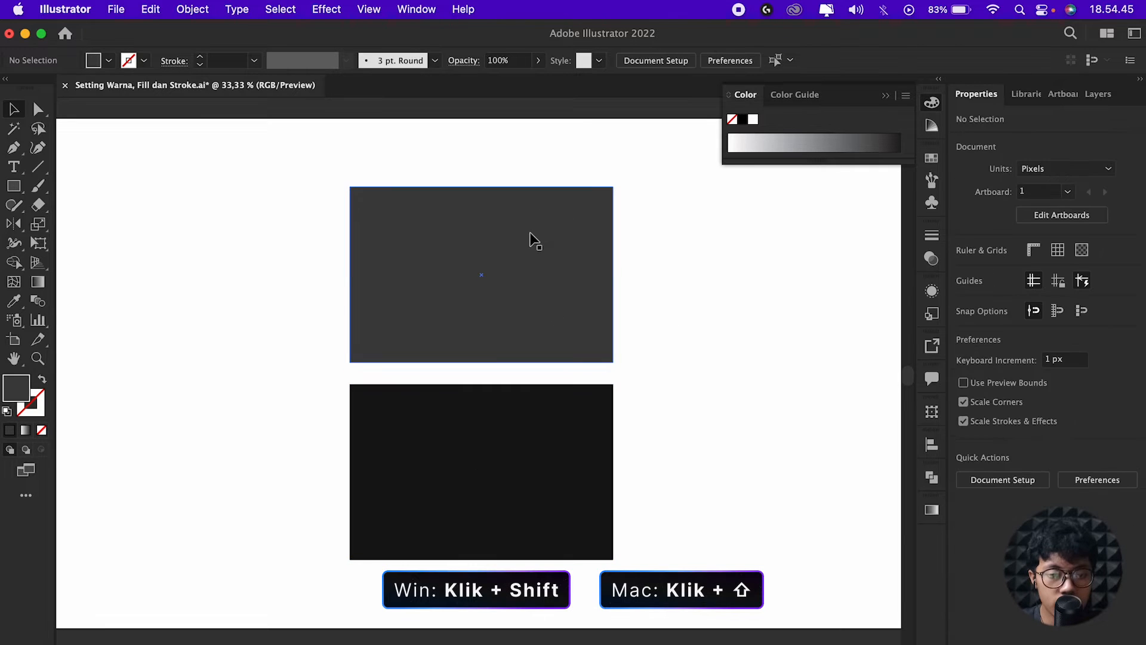
- Select both the dark gray and the near-black rectangle and convert their colors to RGB
{"action": "left_click", "coordinate": [542, 267]}
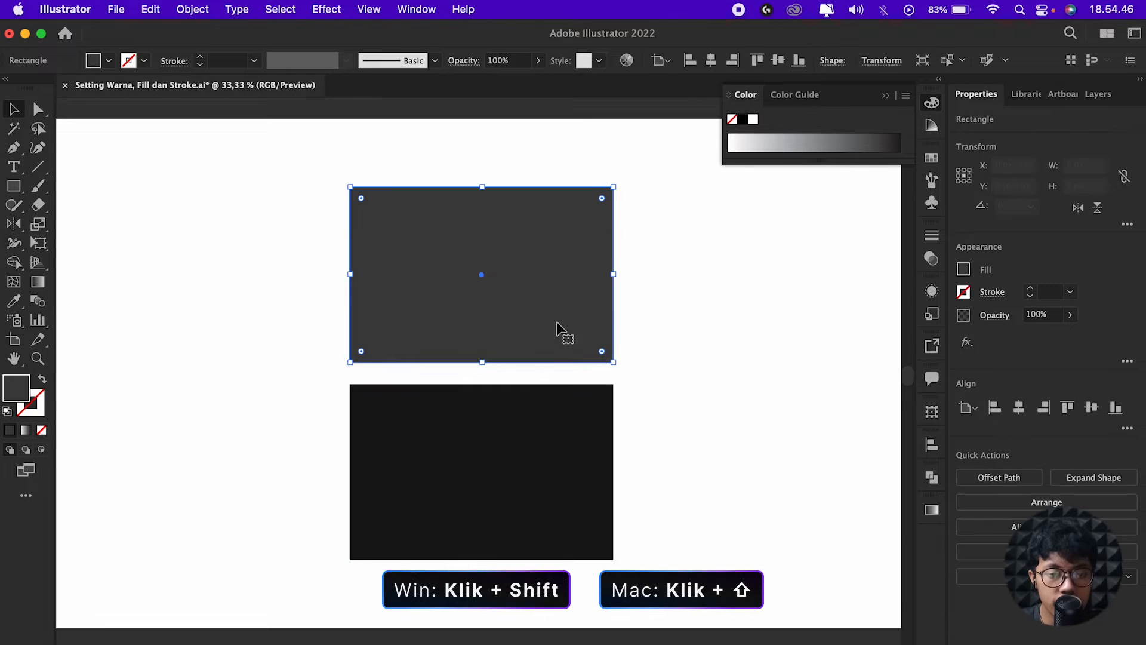
{"action": "left_click", "coordinate": [570, 431], "text": "shift"}
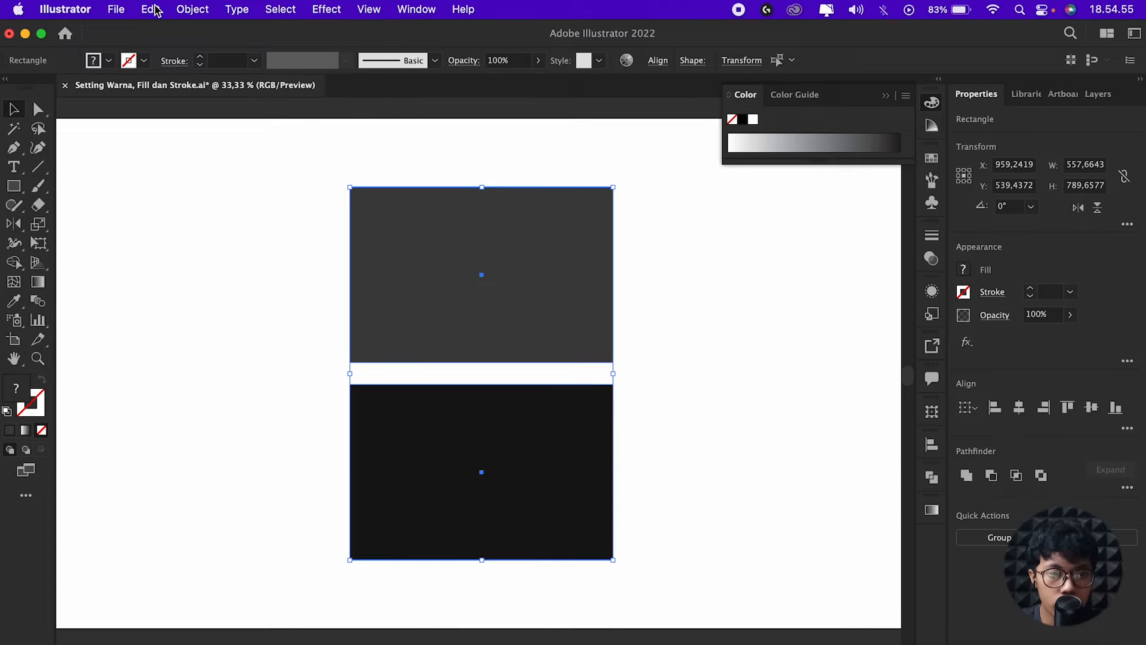
{"action": "left_click", "coordinate": [151, 9]}
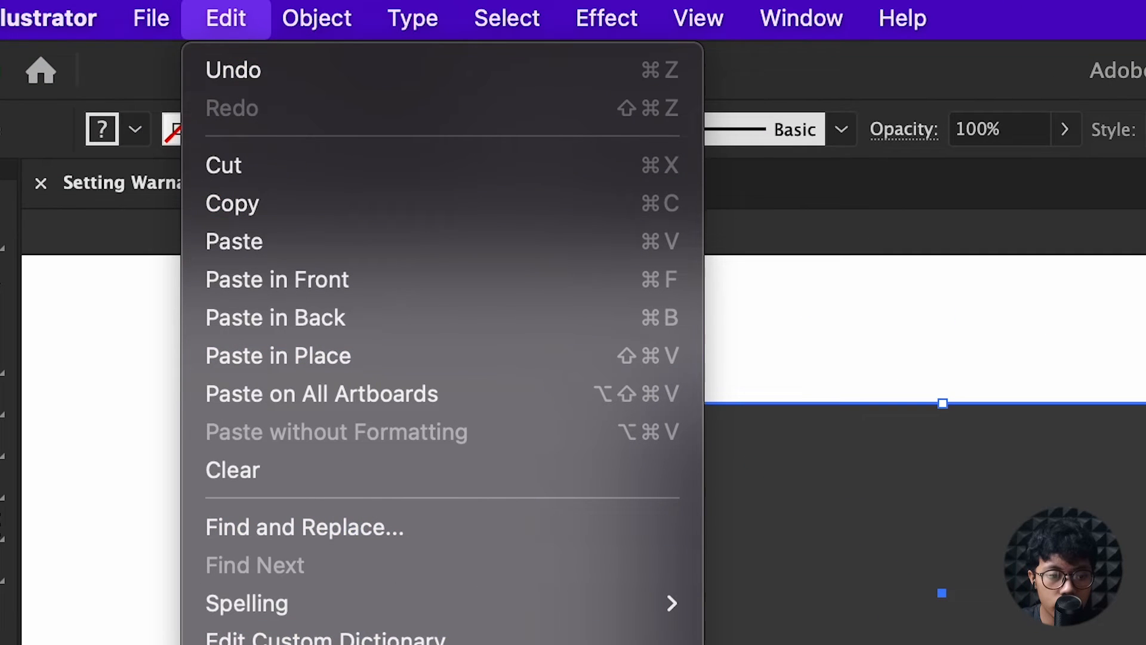
{"action": "mouse_move", "coordinate": [491, 644]}
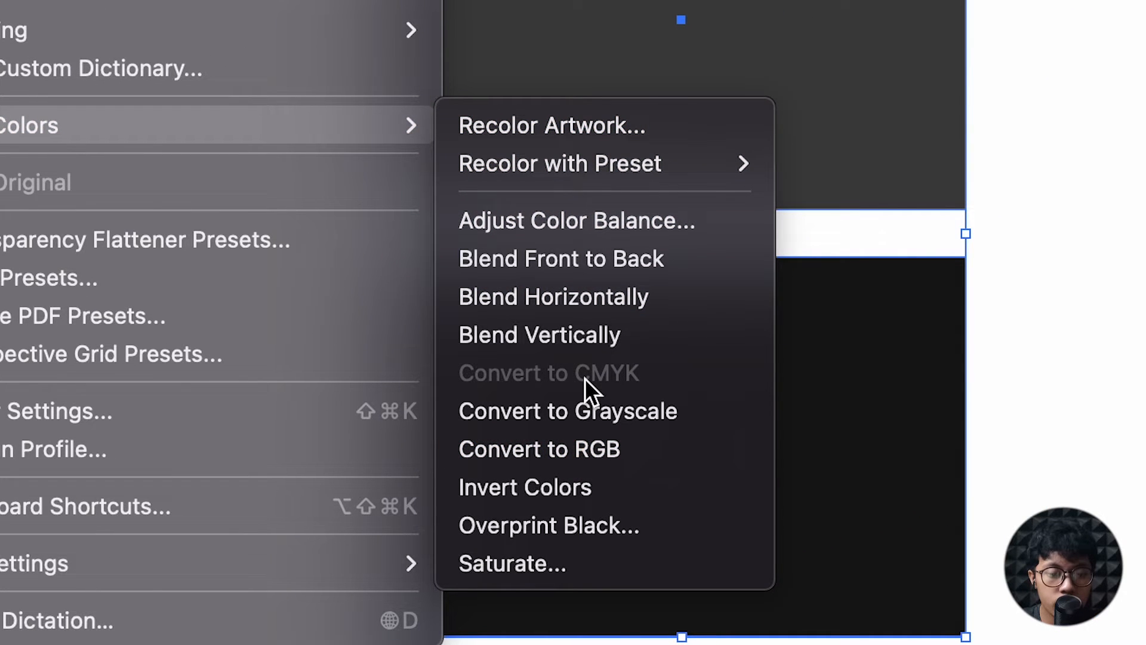
{"action": "left_click", "coordinate": [161, 82]}
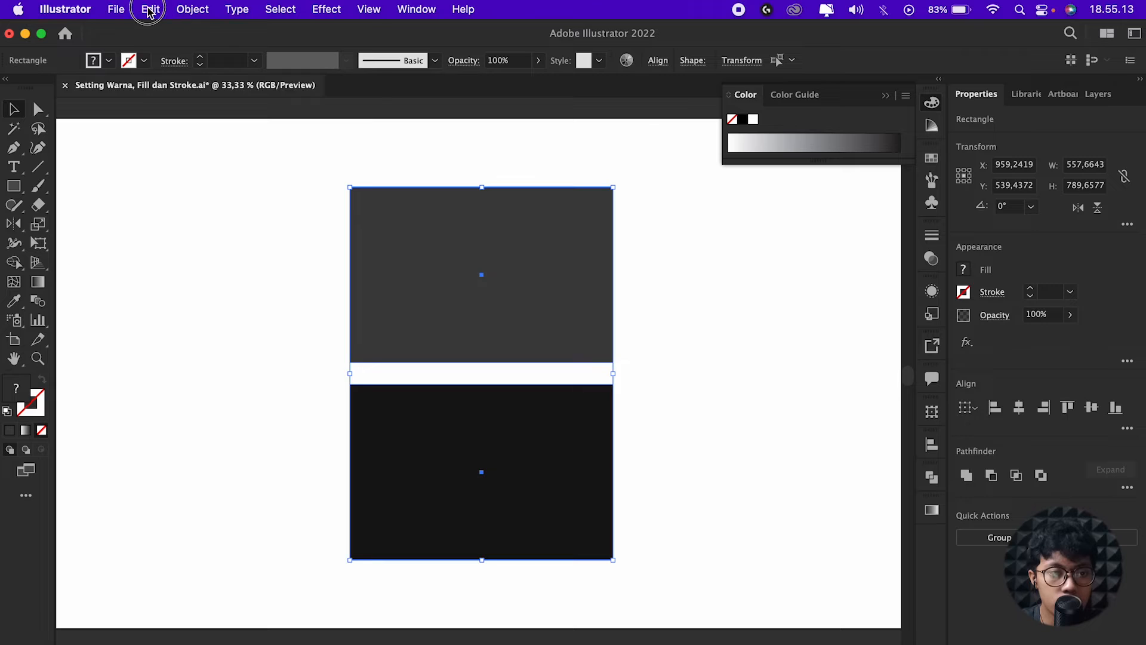
{"action": "left_click", "coordinate": [149, 9]}
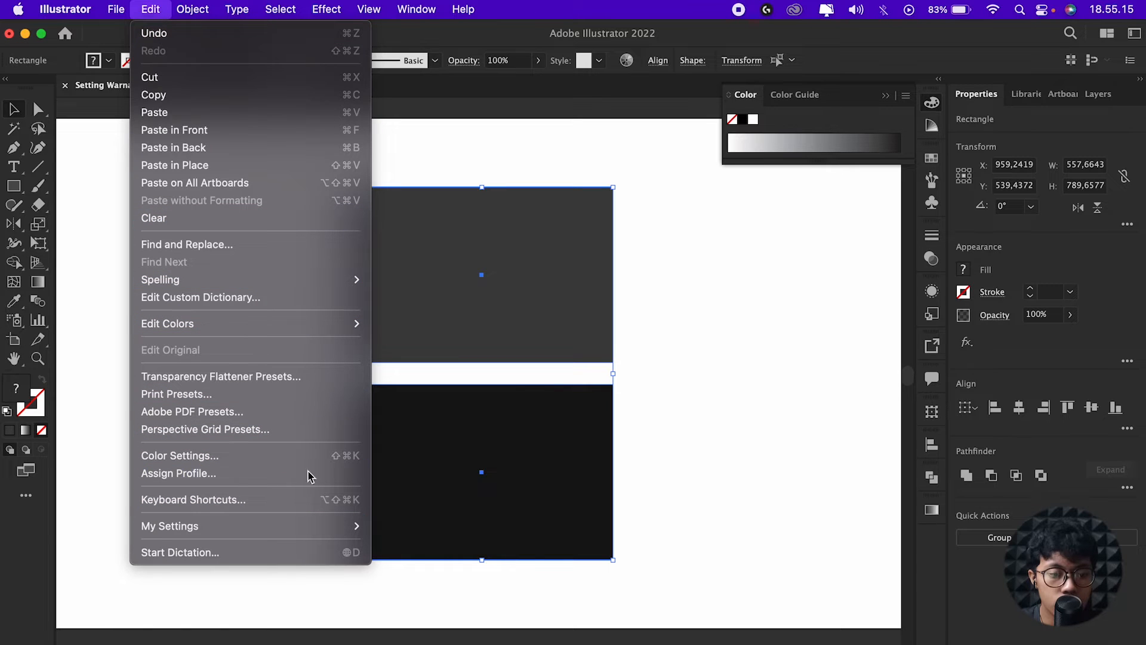
{"action": "mouse_move", "coordinate": [352, 323]}
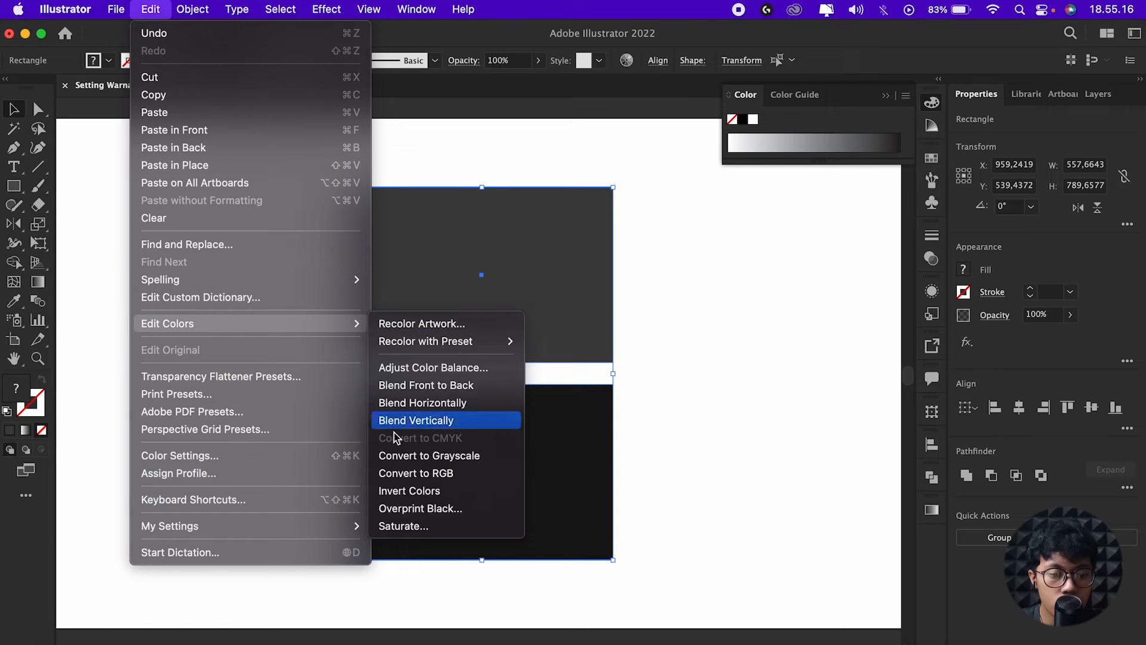
{"action": "left_click", "coordinate": [426, 474]}
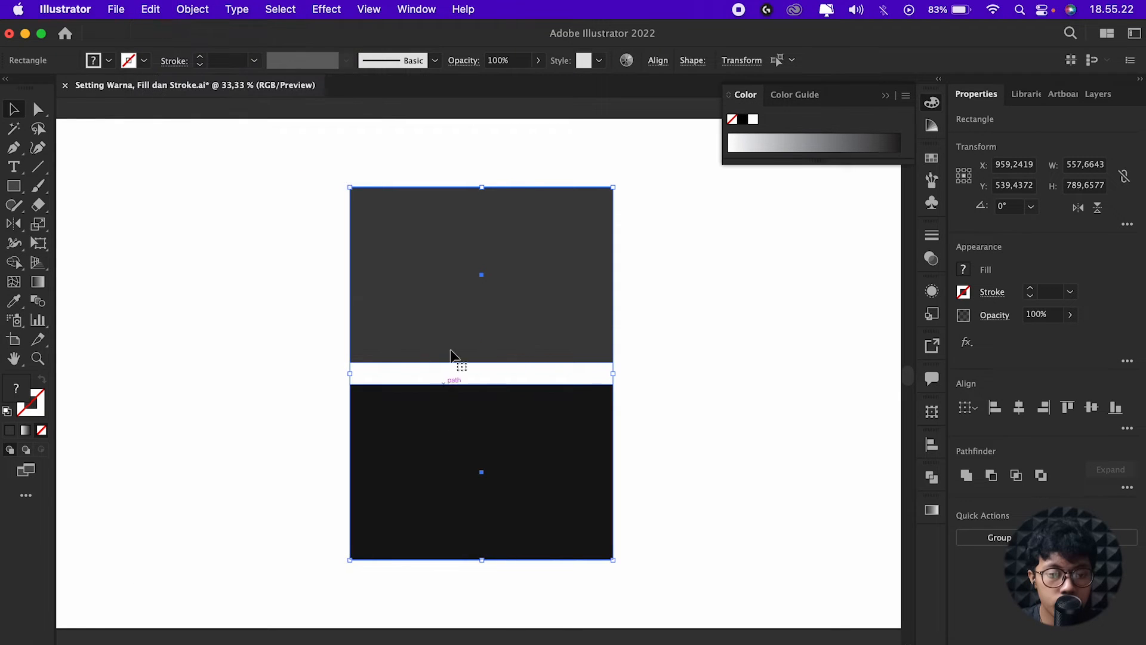
- Set only the upper rectangle's fill to a bright blue, 0068FF, using the Color Picker
{"action": "left_click", "coordinate": [379, 342]}
{"action": "double_click", "coordinate": [16, 387]}
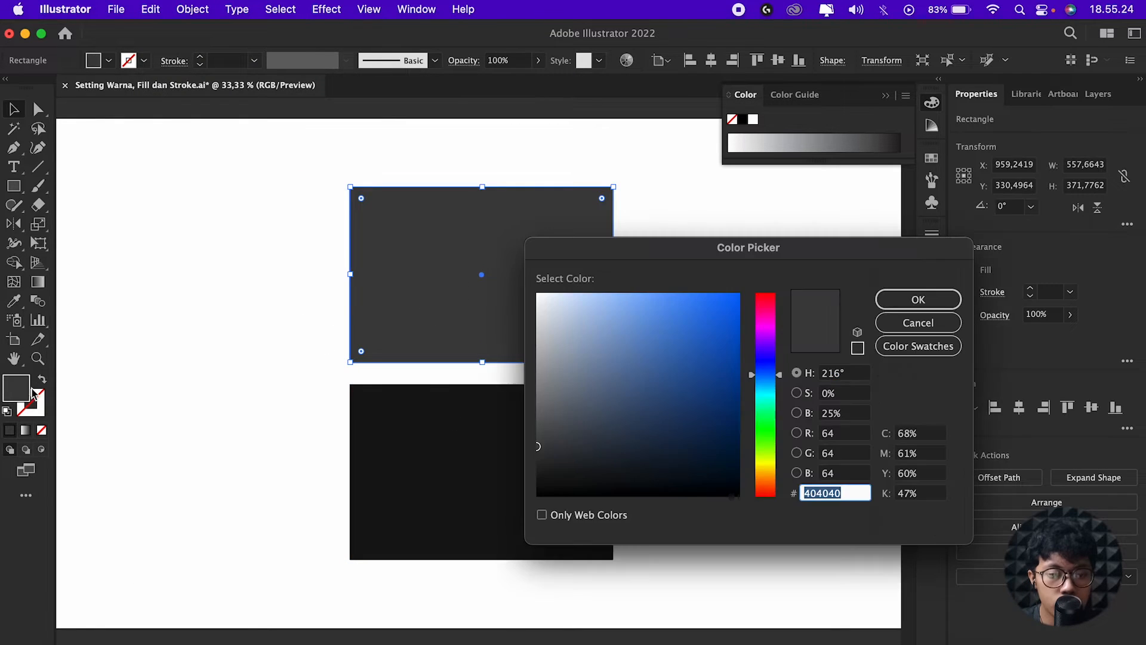
{"action": "left_click_drag", "start_coordinate": [611, 365], "coordinate": [739, 294]}
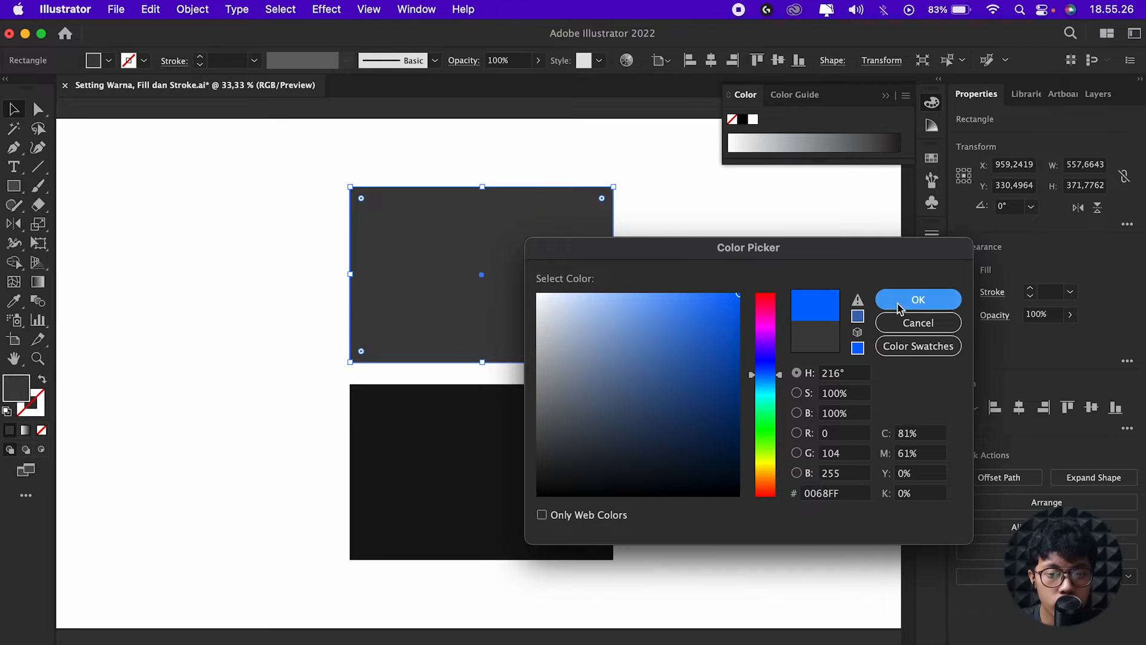
{"action": "left_click", "coordinate": [918, 299]}
{"action": "left_click", "coordinate": [657, 417]}
- Set the lower rectangle's fill to a bright red, FF001F, using the Color Picker, and deselect it
{"action": "left_click", "coordinate": [544, 459]}
{"action": "double_click", "coordinate": [17, 387]}
{"action": "left_click_drag", "start_coordinate": [696, 386], "coordinate": [738, 471]}
{"action": "left_click_drag", "start_coordinate": [770, 367], "coordinate": [774, 297]}
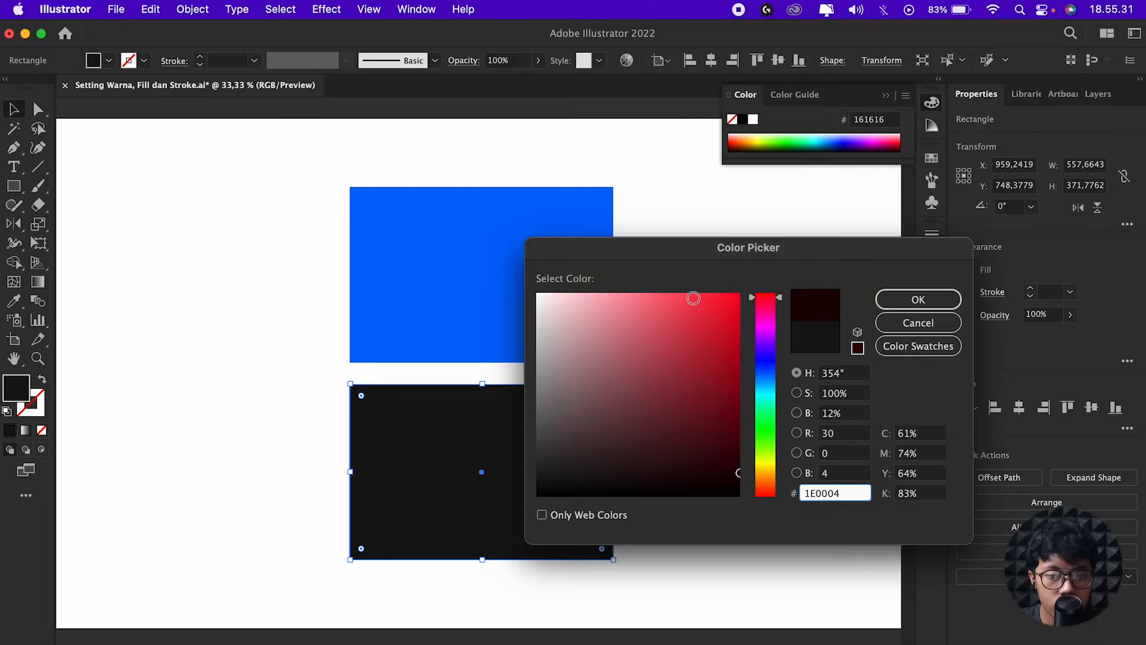
{"action": "left_click_drag", "start_coordinate": [691, 299], "coordinate": [760, 272]}
{"action": "left_click", "coordinate": [908, 299]}
{"action": "left_click", "coordinate": [712, 380]}
{"action": "key", "text": "super+minus"}
{"action": "key", "text": "super+minus"}
{"action": "scroll", "coordinate": [656, 406], "scroll_direction": "up", "scroll_amount": 1}
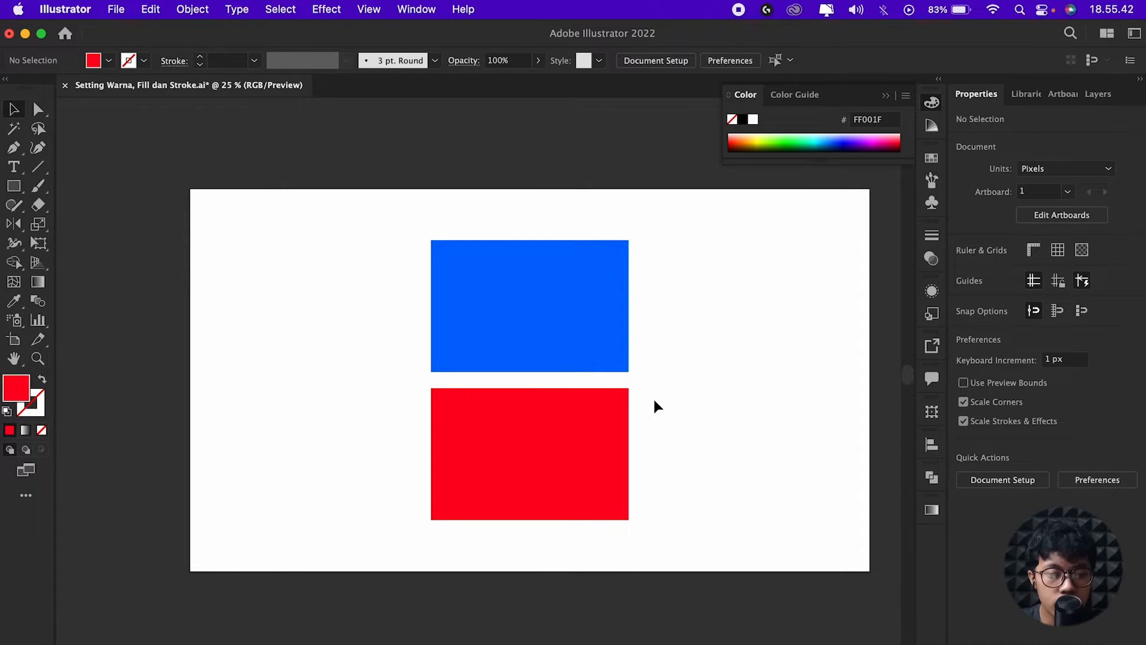
{"action": "scroll", "coordinate": [653, 399], "scroll_direction": "up", "scroll_amount": 1}
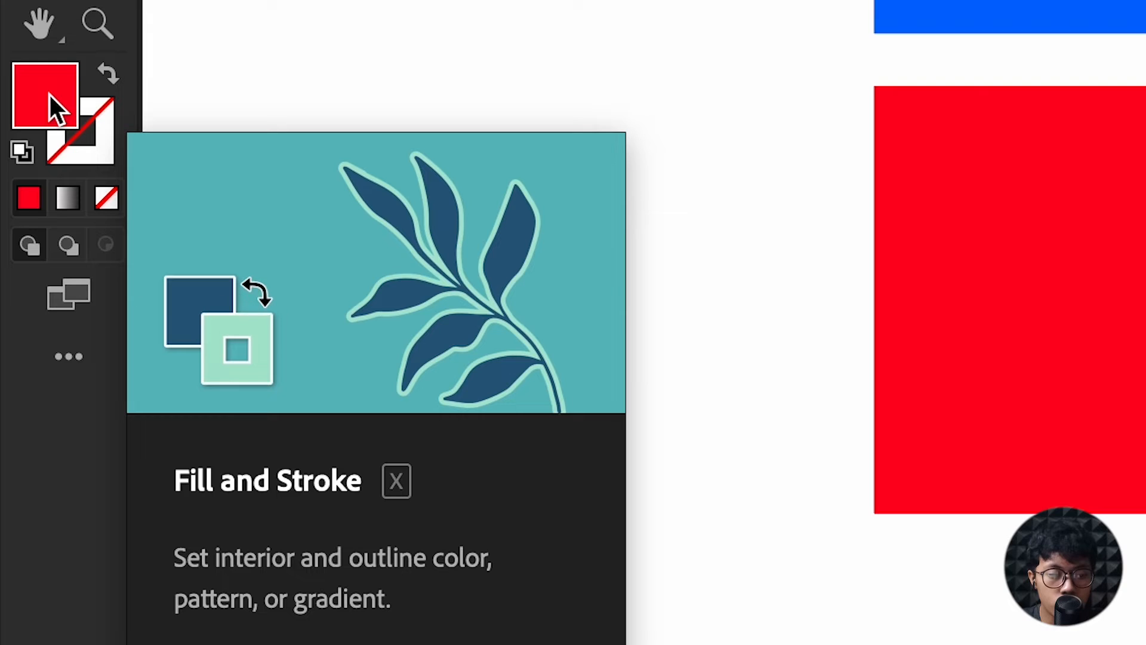
{"action": "left_click", "coordinate": [95, 145]}
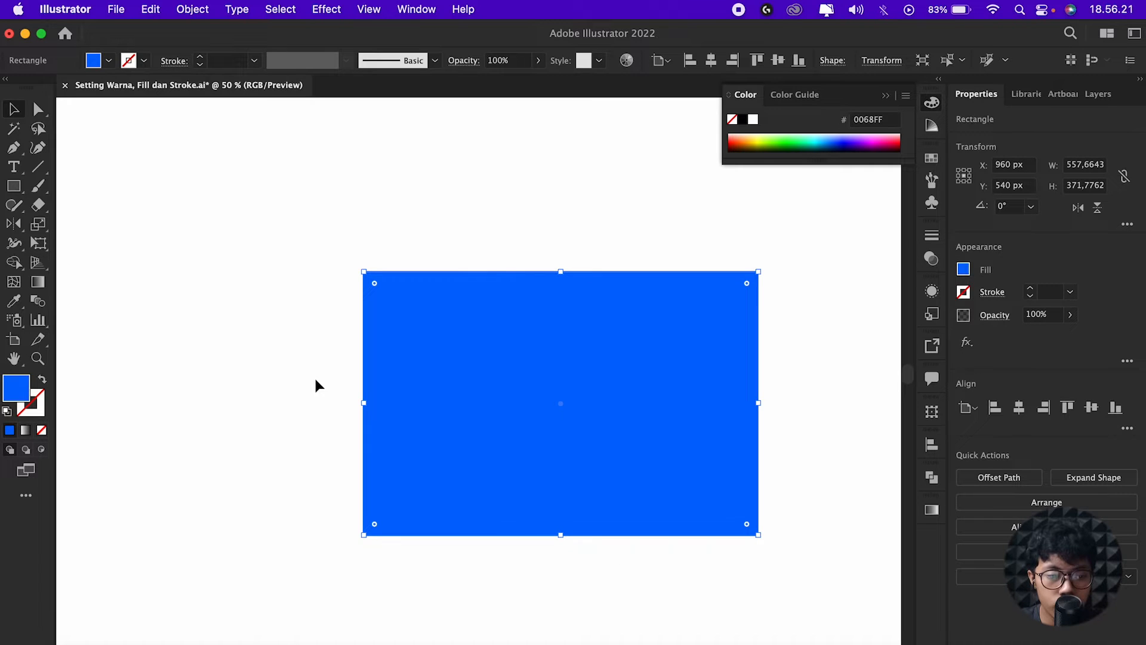
- Change the blue rectangle's fill to pure red, FF0000, using the Color Picker
{"action": "scroll", "coordinate": [316, 379], "scroll_direction": "down", "scroll_amount": 1}
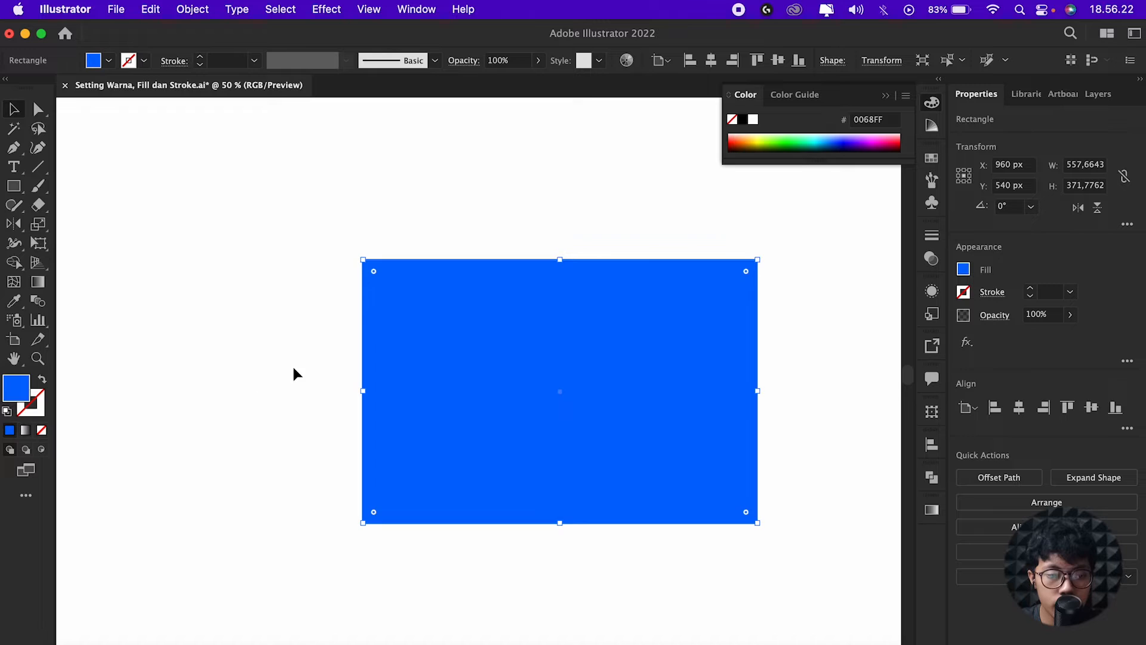
{"action": "double_click", "coordinate": [18, 399]}
{"action": "left_click_drag", "start_coordinate": [763, 347], "coordinate": [778, 277]}
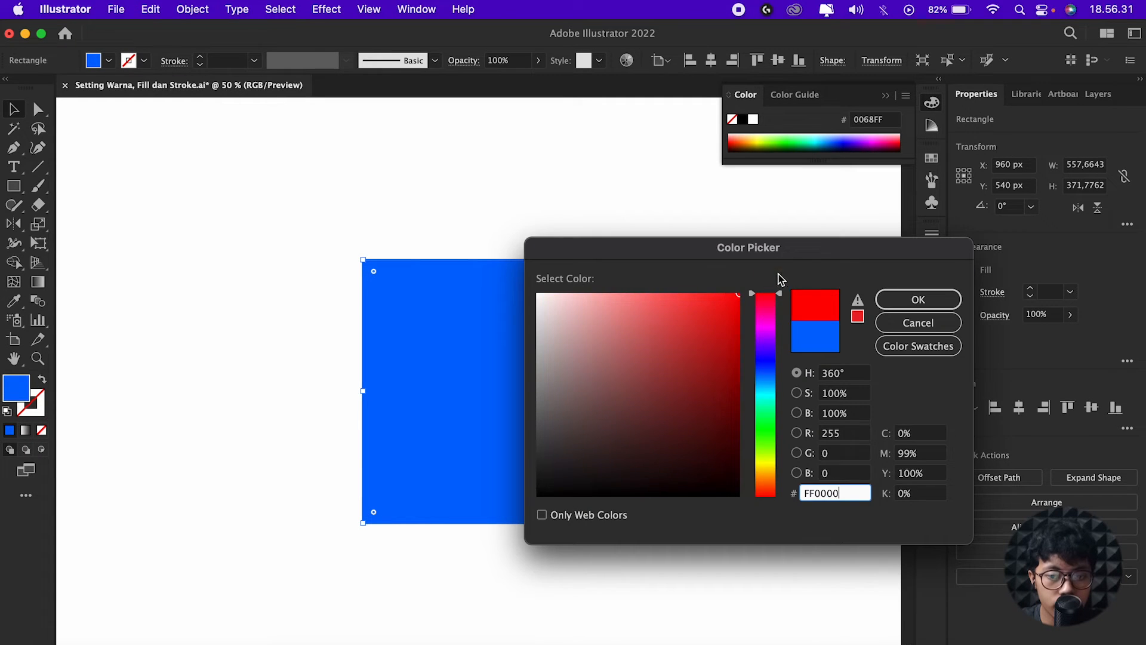
{"action": "left_click", "coordinate": [918, 299]}
{"action": "scroll", "coordinate": [431, 370], "scroll_direction": "down", "scroll_amount": 1}
{"action": "scroll", "coordinate": [431, 370], "scroll_direction": "up", "scroll_amount": 1}
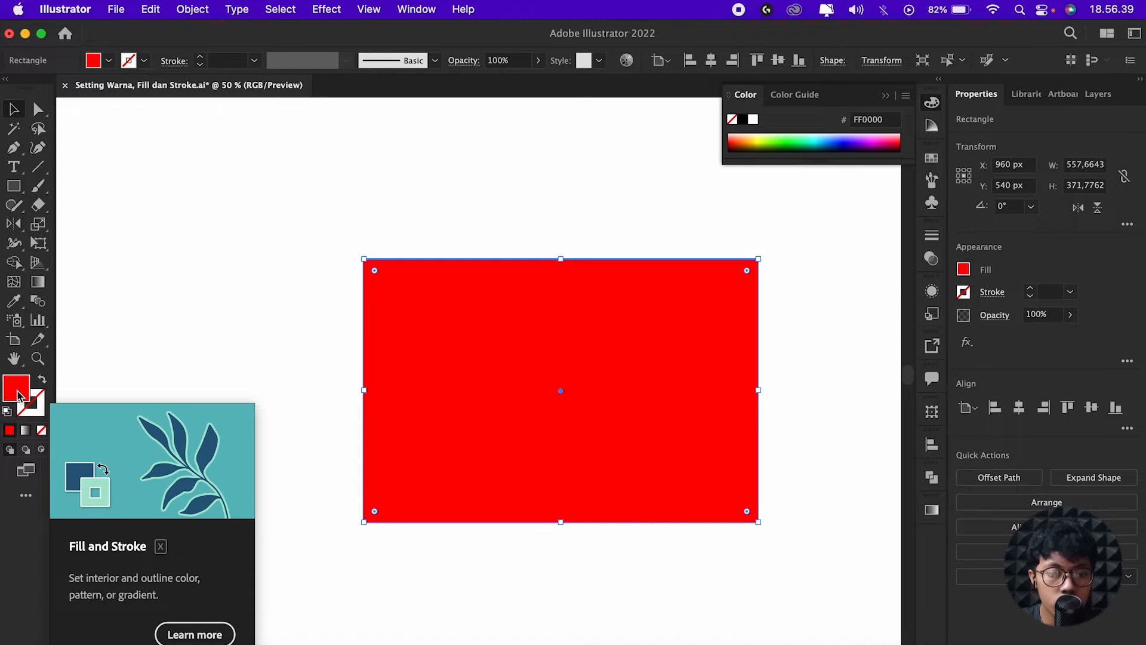
- Draw a straight vertical line to the left of the red rectangle with the Pen tool and deselect it
{"action": "left_click", "coordinate": [346, 347]}
{"action": "left_click_drag", "start_coordinate": [310, 362], "coordinate": [494, 348]}
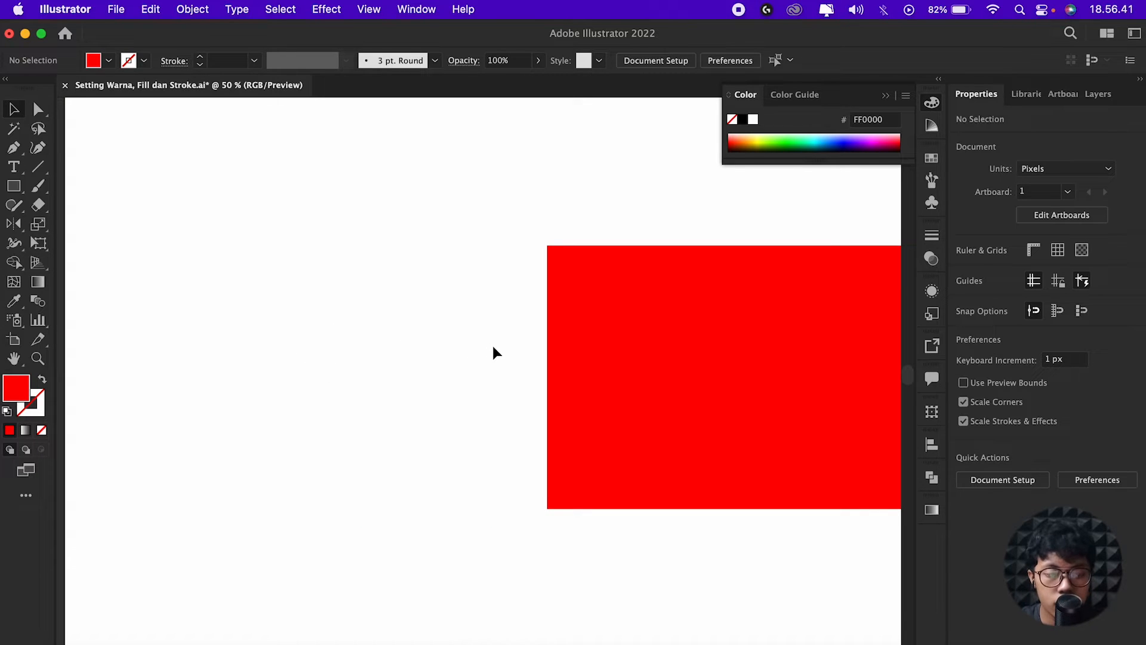
{"action": "key", "text": "p"}
{"action": "left_click", "coordinate": [336, 249]}
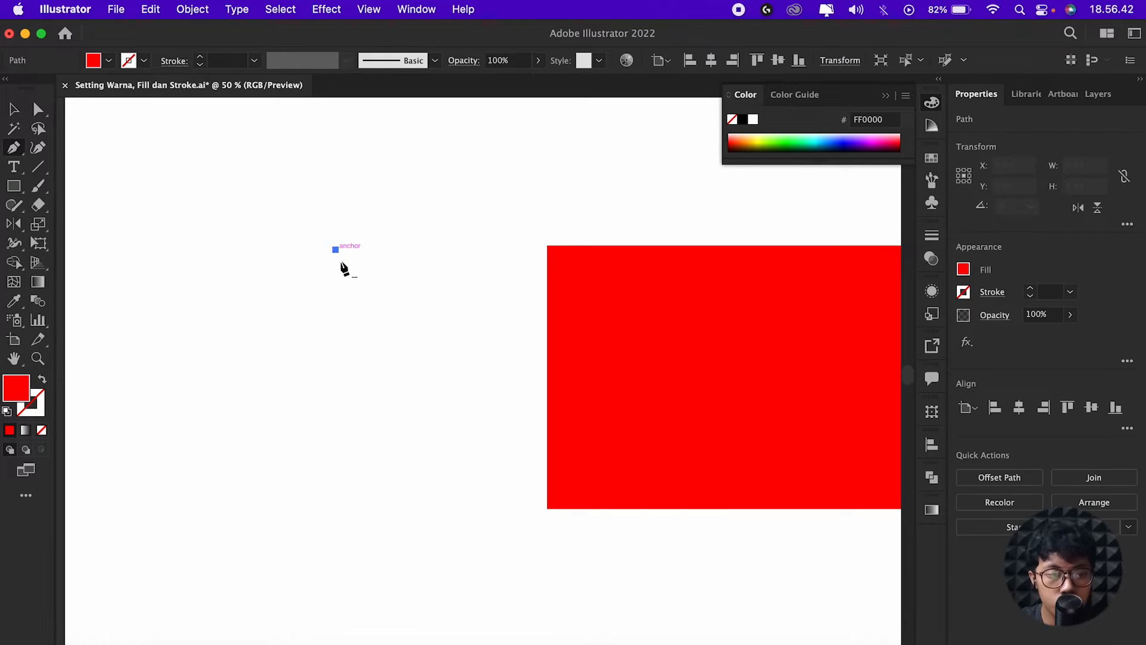
{"action": "left_click", "coordinate": [341, 493], "text": "shift"}
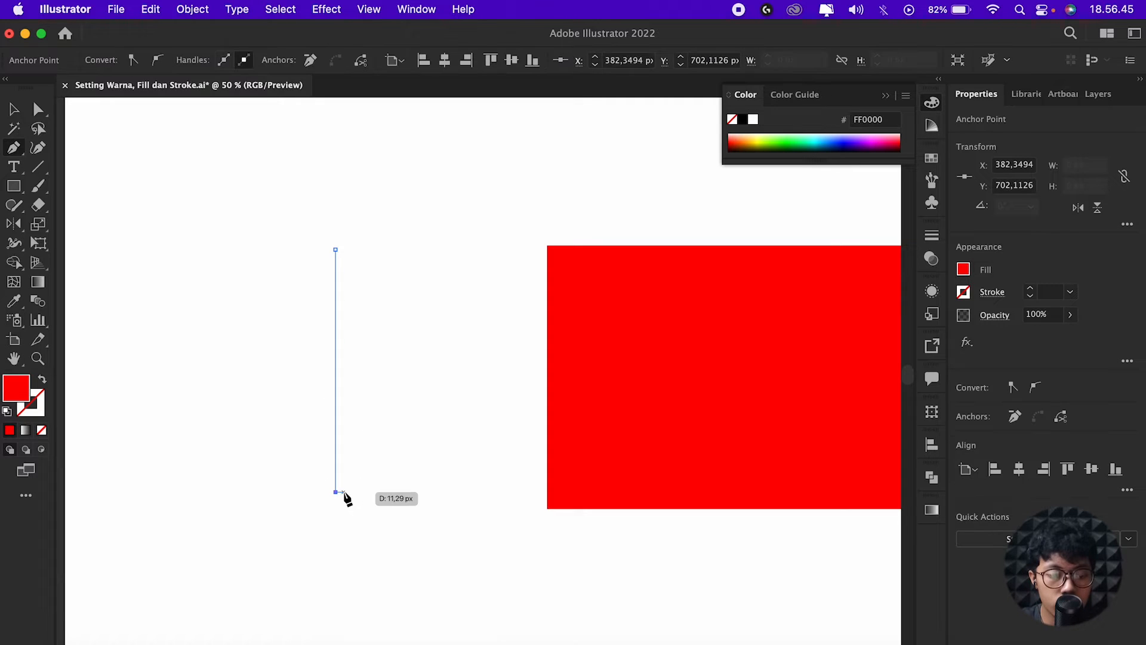
{"action": "key", "text": "v"}
{"action": "left_click", "coordinate": [362, 505]}
{"action": "scroll", "coordinate": [370, 512], "scroll_direction": "up", "scroll_amount": 1}
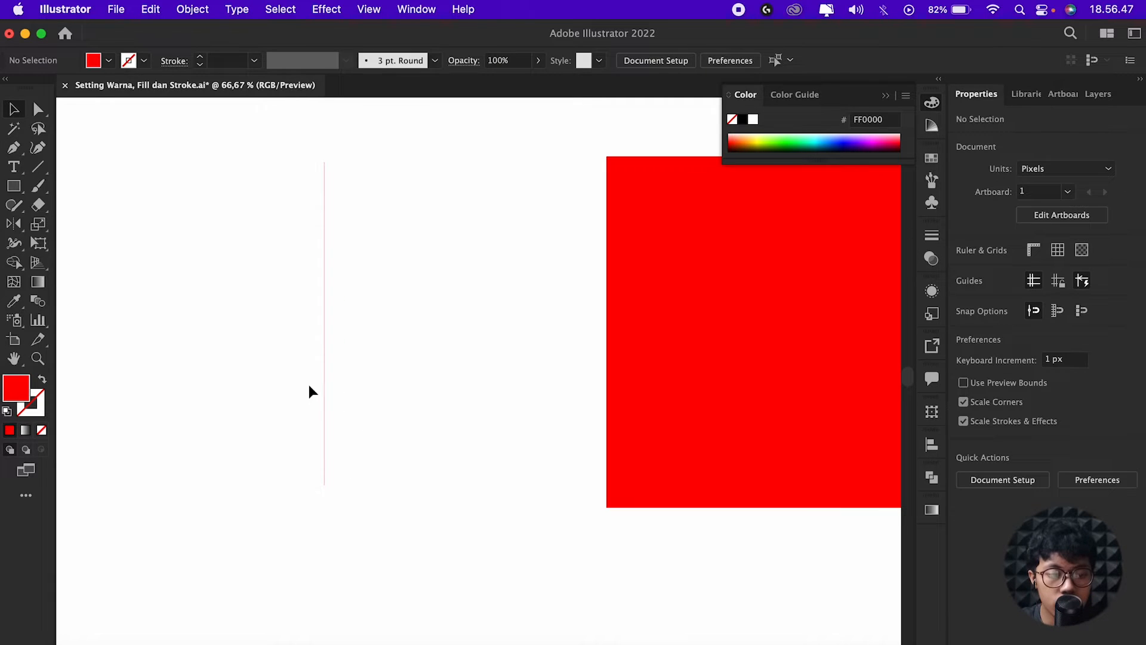
- Swap the vertical line's fill and stroke so the red applies to its stroke, and deselect it
{"action": "left_click_drag", "start_coordinate": [395, 545], "coordinate": [295, 401]}
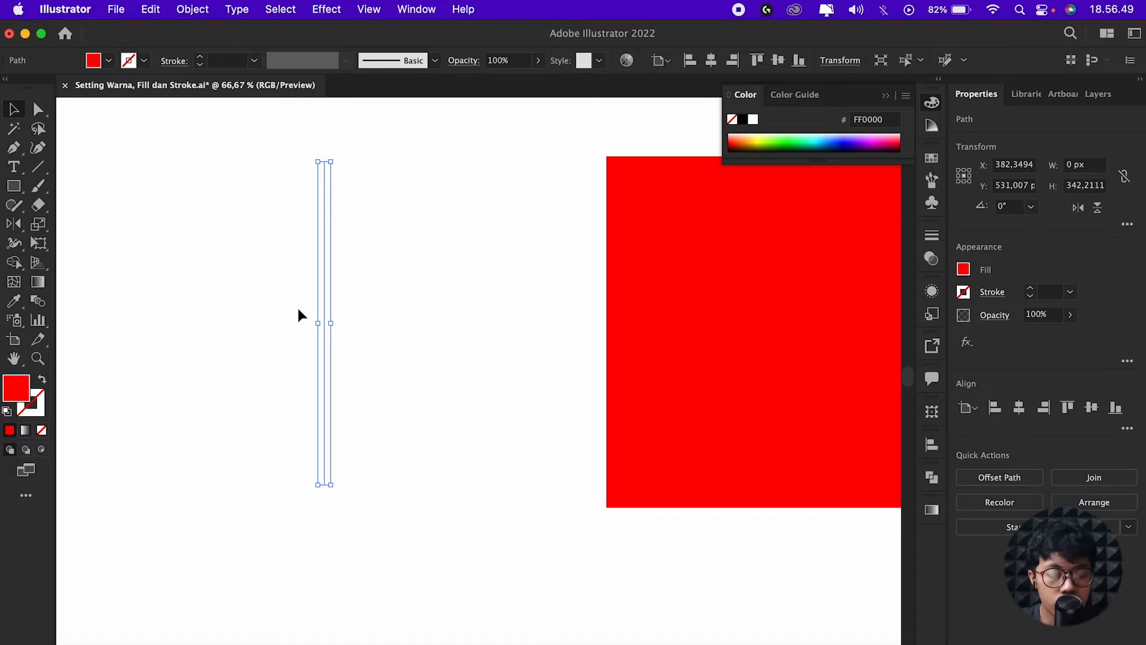
{"action": "scroll", "coordinate": [299, 308], "scroll_direction": "up", "scroll_amount": 1}
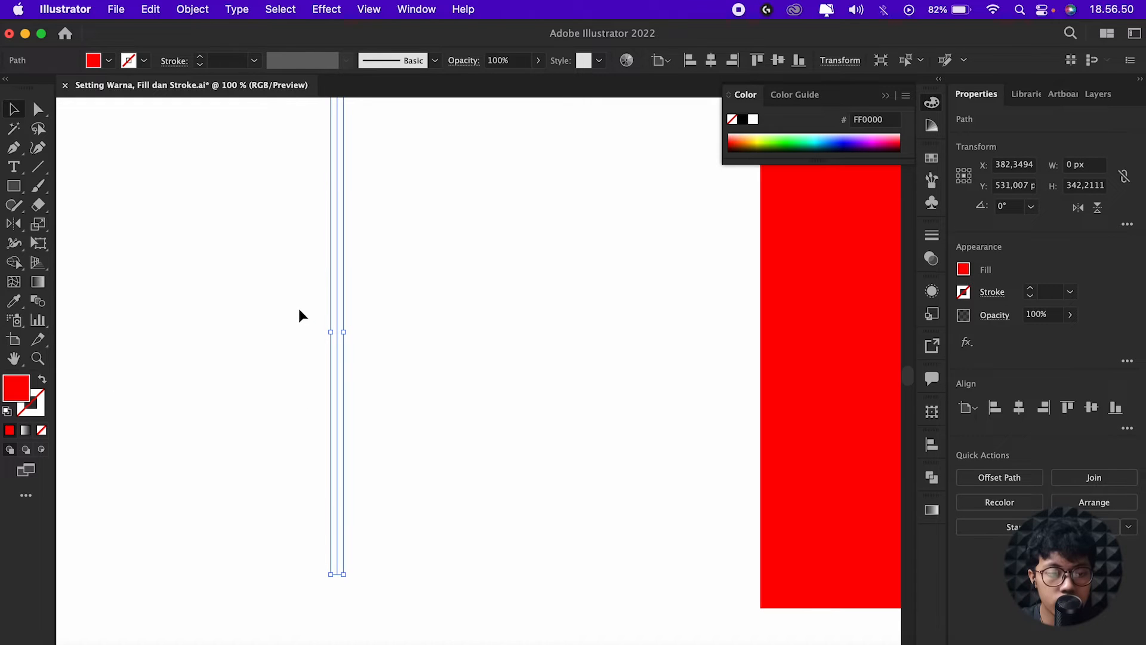
{"action": "left_click", "coordinate": [39, 382]}
{"action": "left_click", "coordinate": [145, 379]}
{"action": "scroll", "coordinate": [331, 528], "scroll_direction": "down", "scroll_amount": 1}
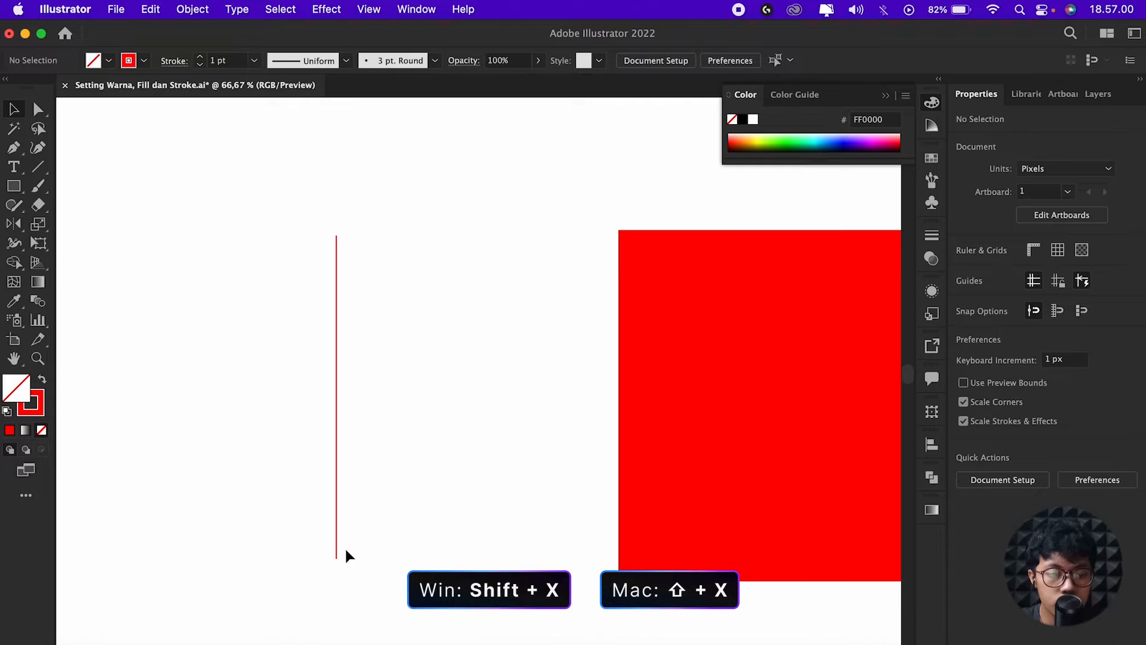
- Swap the vertical line's colors back so the red applies to its fill with no stroke, and deselect it
{"action": "scroll", "coordinate": [357, 561], "scroll_direction": "up", "scroll_amount": 1}
{"action": "left_click_drag", "start_coordinate": [348, 568], "coordinate": [263, 458]}
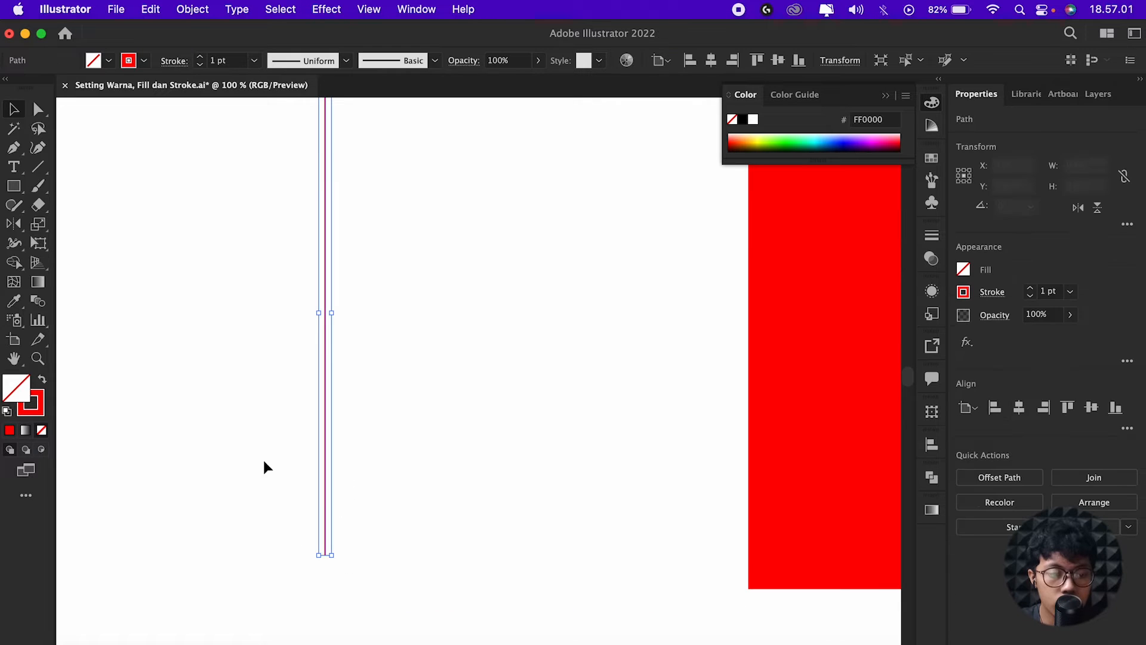
{"action": "key", "text": "shift+x"}
{"action": "left_click", "coordinate": [217, 421]}
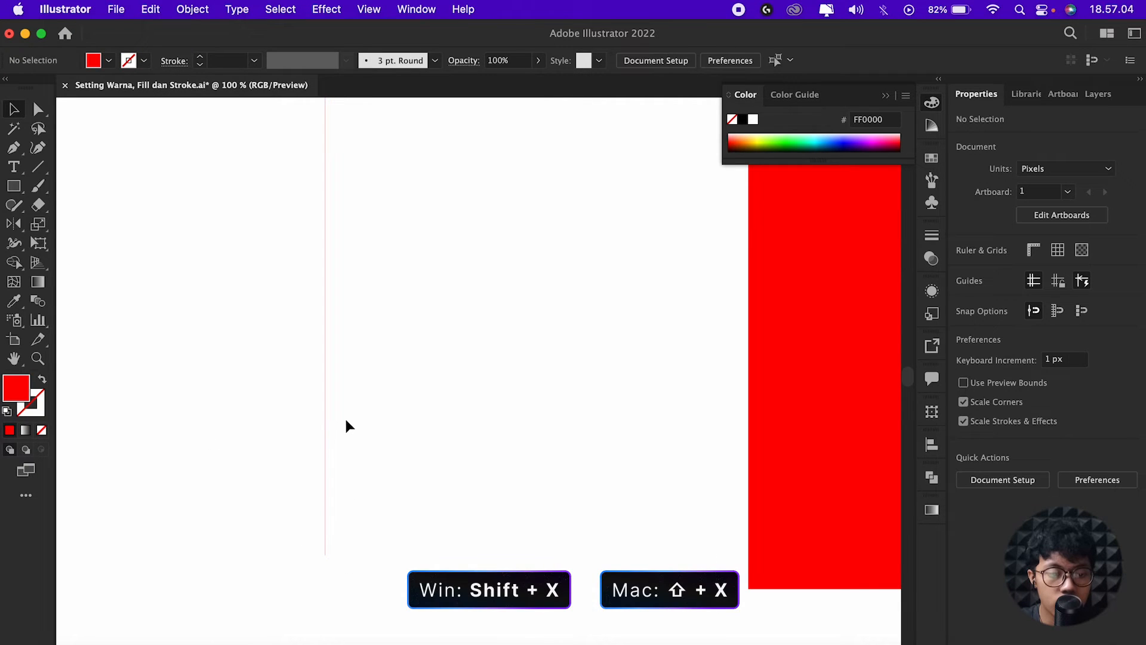
- Delete the thin vertical line beside the red rectangle
{"action": "scroll", "coordinate": [363, 428], "scroll_direction": "down", "scroll_amount": 1}
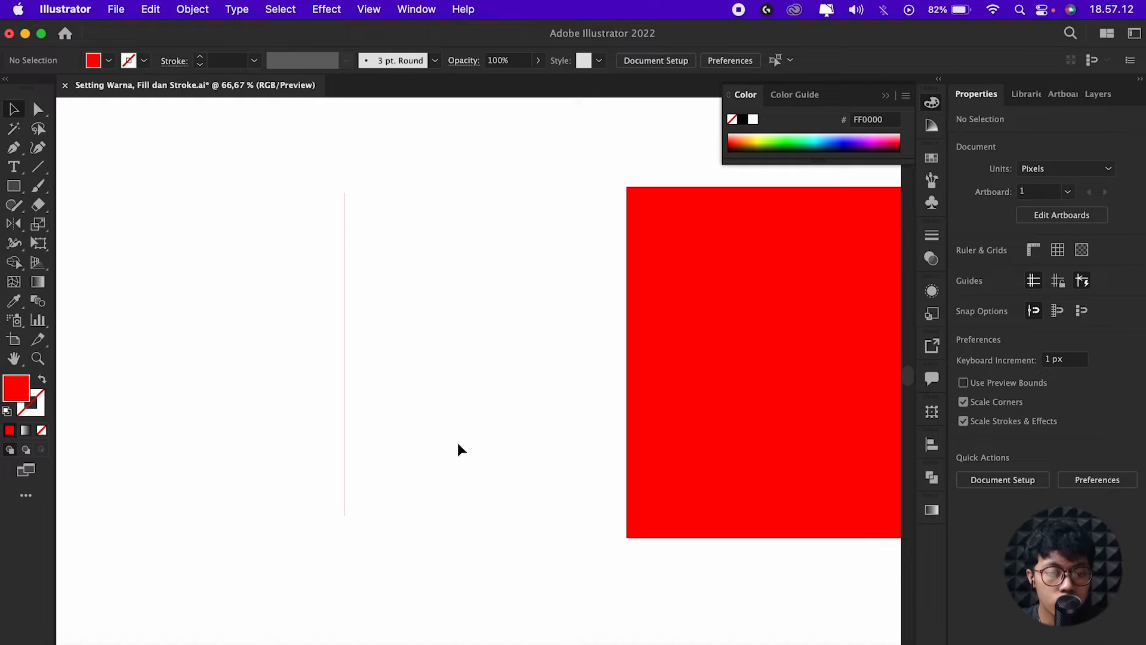
{"action": "scroll", "coordinate": [471, 443], "scroll_direction": "up", "scroll_amount": 3}
{"action": "scroll", "coordinate": [469, 453], "scroll_direction": "down", "scroll_amount": 1}
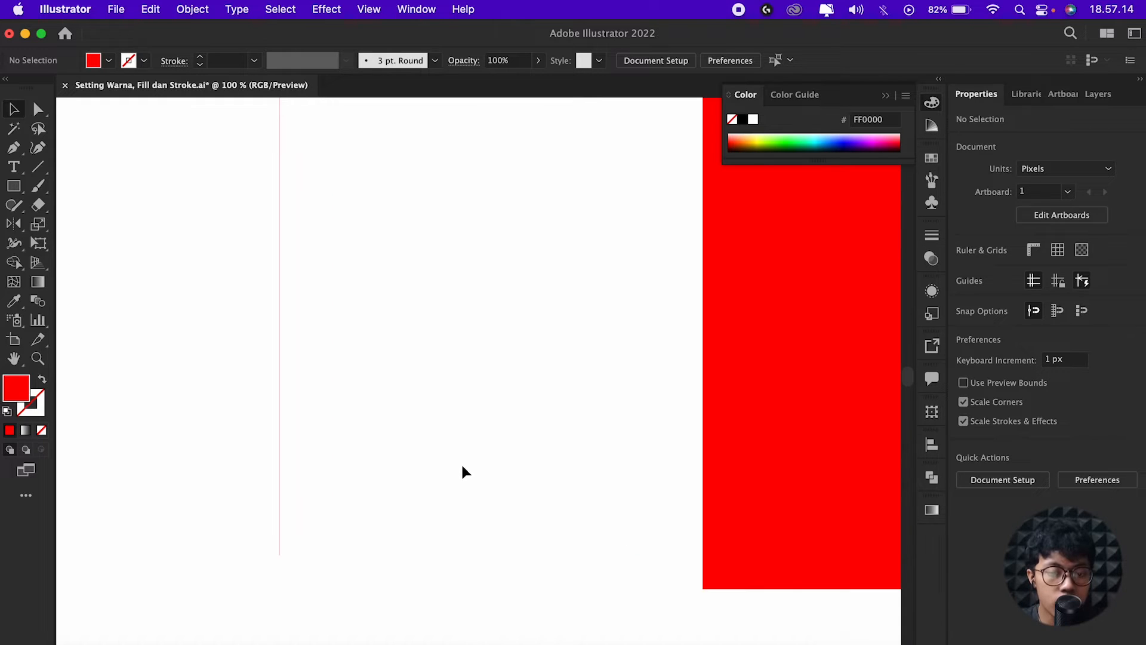
{"action": "scroll", "coordinate": [461, 463], "scroll_direction": "down", "scroll_amount": 2}
{"action": "scroll", "coordinate": [461, 463], "scroll_direction": "right", "scroll_amount": 4}
{"action": "left_click", "coordinate": [461, 463]}
{"action": "left_click_drag", "start_coordinate": [203, 472], "coordinate": [118, 385]}
{"action": "key", "text": "Delete"}
- Set the red rectangle's stroke to a bright blue, 0074FF, using the Color Picker
{"action": "left_click", "coordinate": [409, 377]}
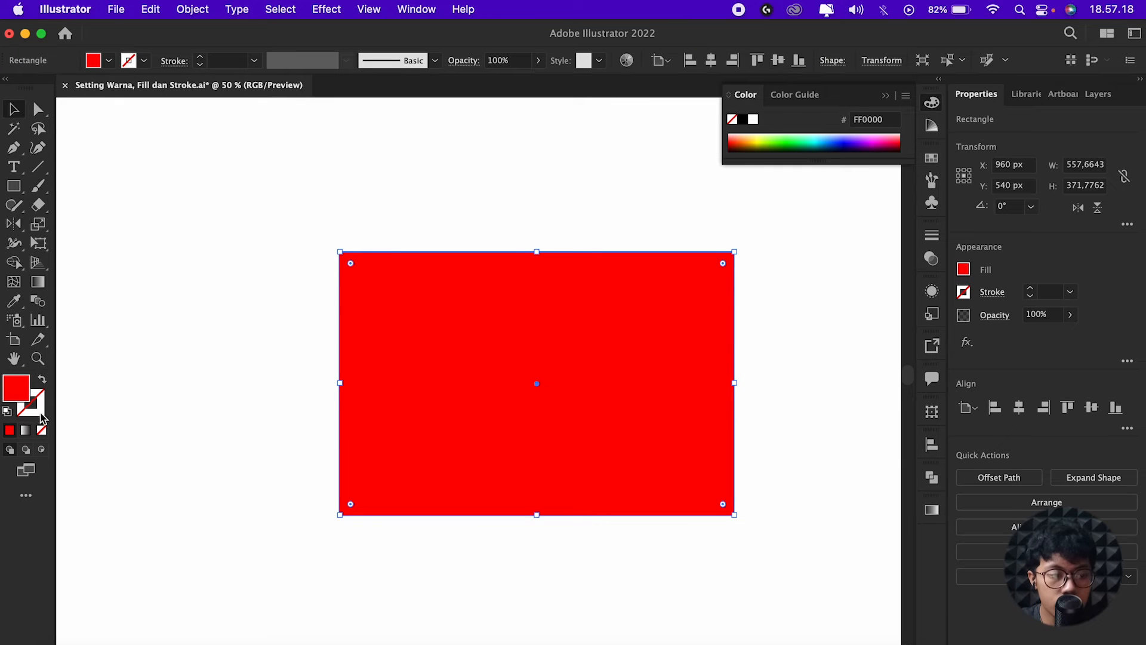
{"action": "left_click", "coordinate": [34, 406]}
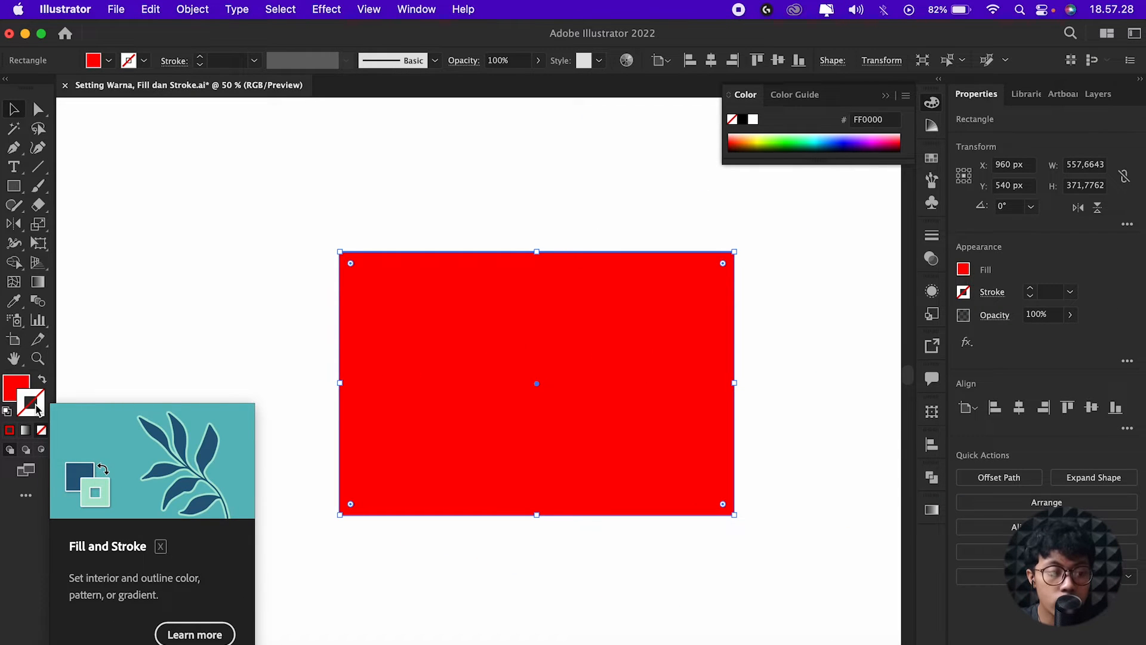
{"action": "double_click", "coordinate": [36, 410]}
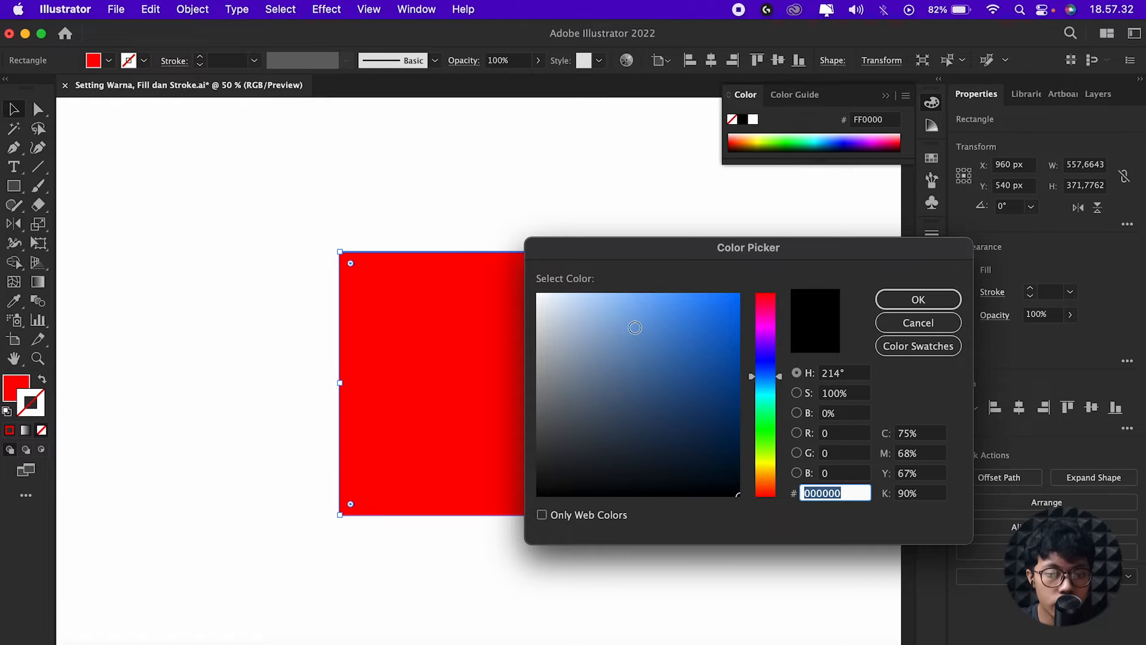
{"action": "left_click", "coordinate": [739, 294]}
{"action": "left_click", "coordinate": [902, 301]}
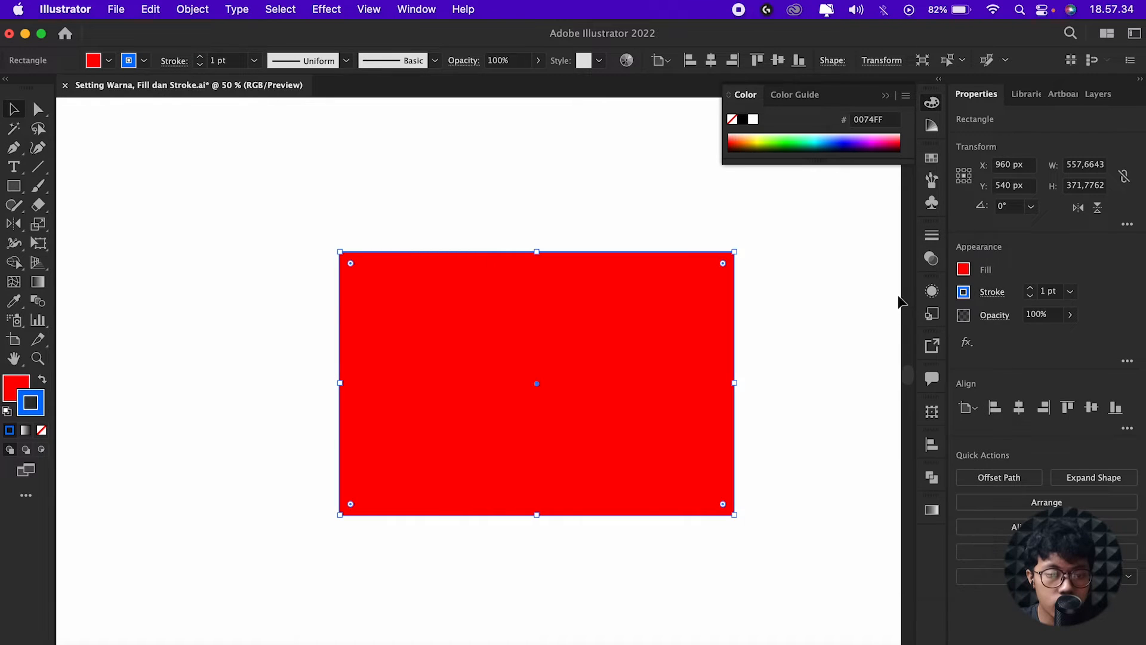
- Set the rectangle's stroke weight to 10 pt and deselect it
{"action": "scroll", "coordinate": [647, 374], "scroll_direction": "up", "scroll_amount": 1}
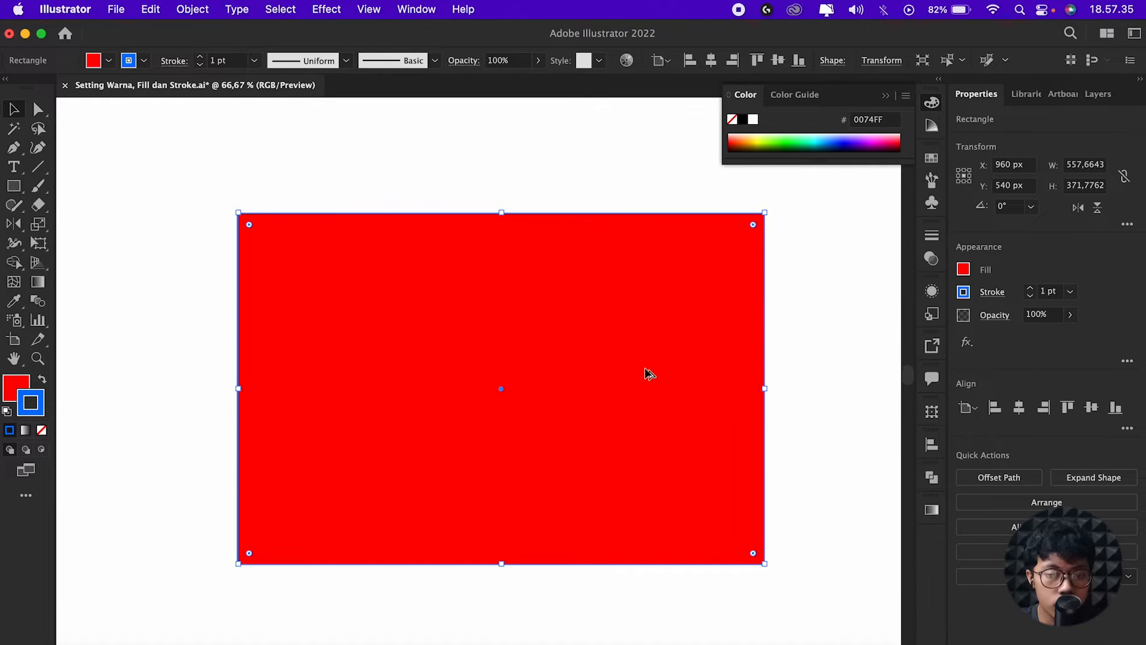
{"action": "left_click", "coordinate": [1070, 292]}
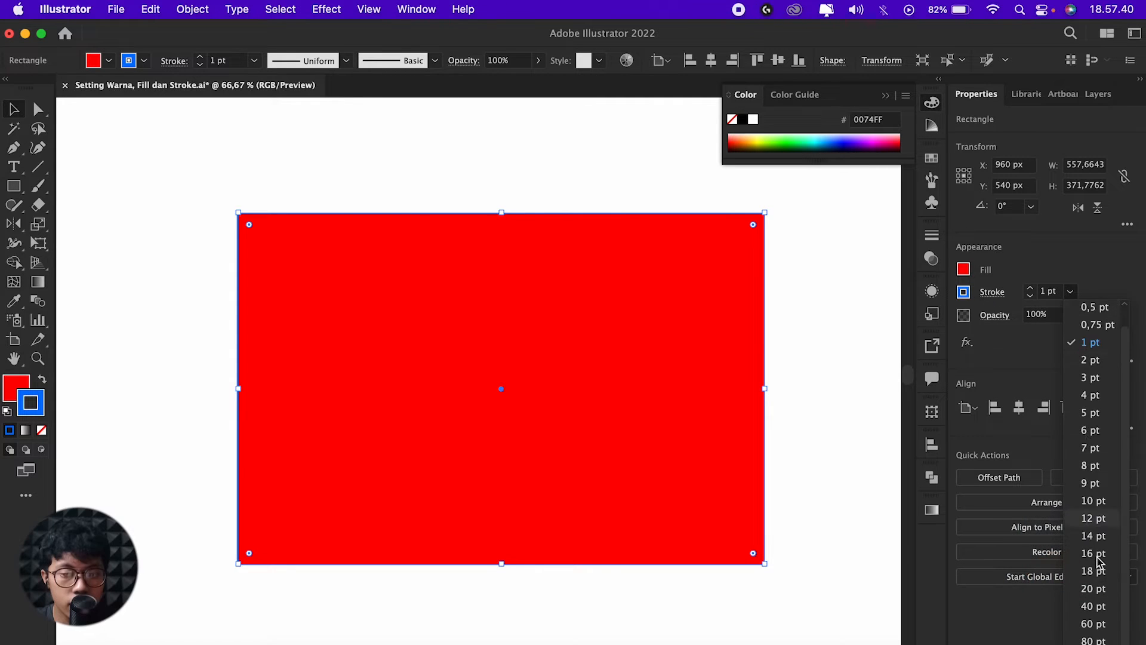
{"action": "left_click", "coordinate": [1104, 501]}
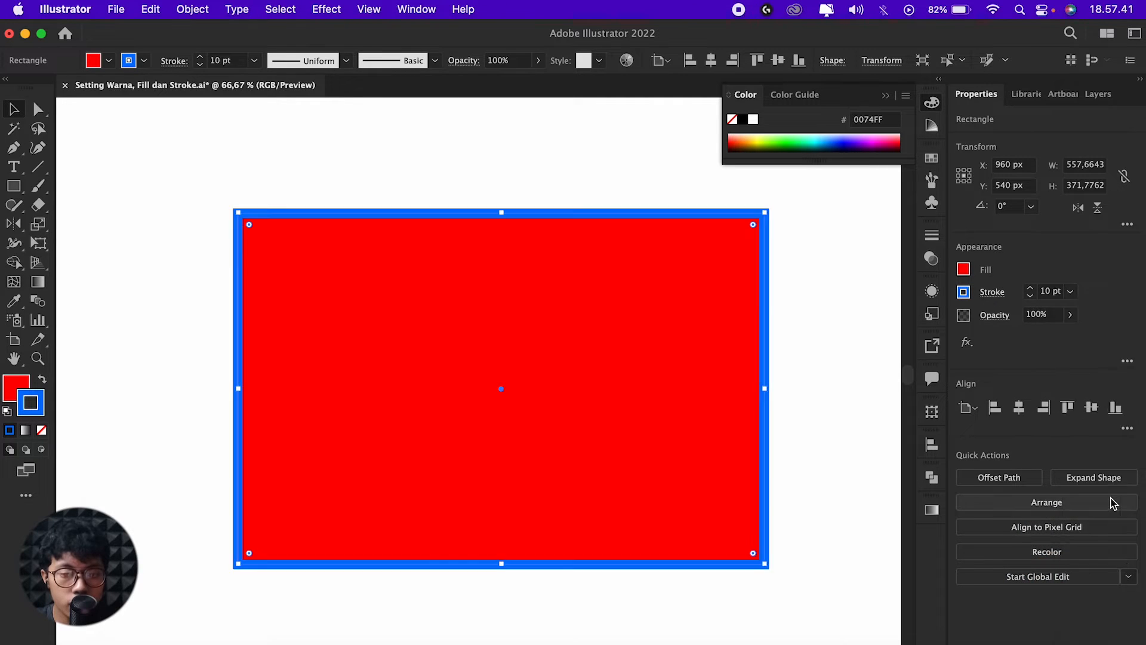
{"action": "left_click", "coordinate": [847, 496]}
{"action": "key", "text": "super+minus"}
- Swap the rectangle's fill and stroke colors so the fill is blue and the stroke red, and deselect it
{"action": "left_click", "coordinate": [453, 440]}
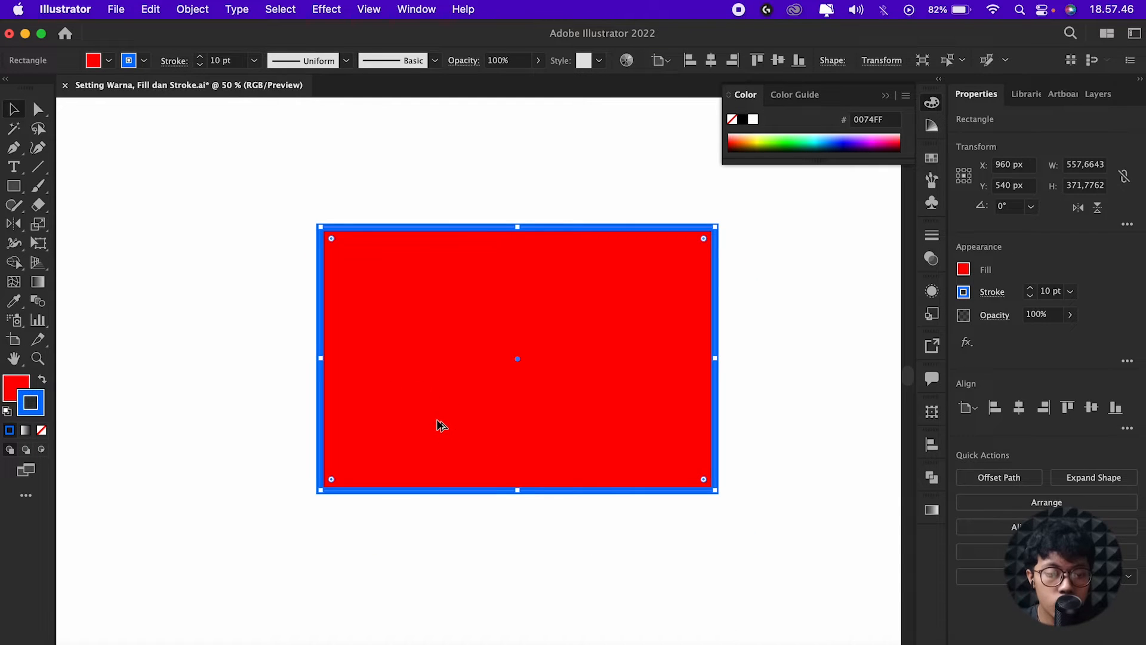
{"action": "scroll", "coordinate": [438, 420], "scroll_direction": "down", "scroll_amount": 2}
{"action": "scroll", "coordinate": [438, 420], "scroll_direction": "up", "scroll_amount": 2}
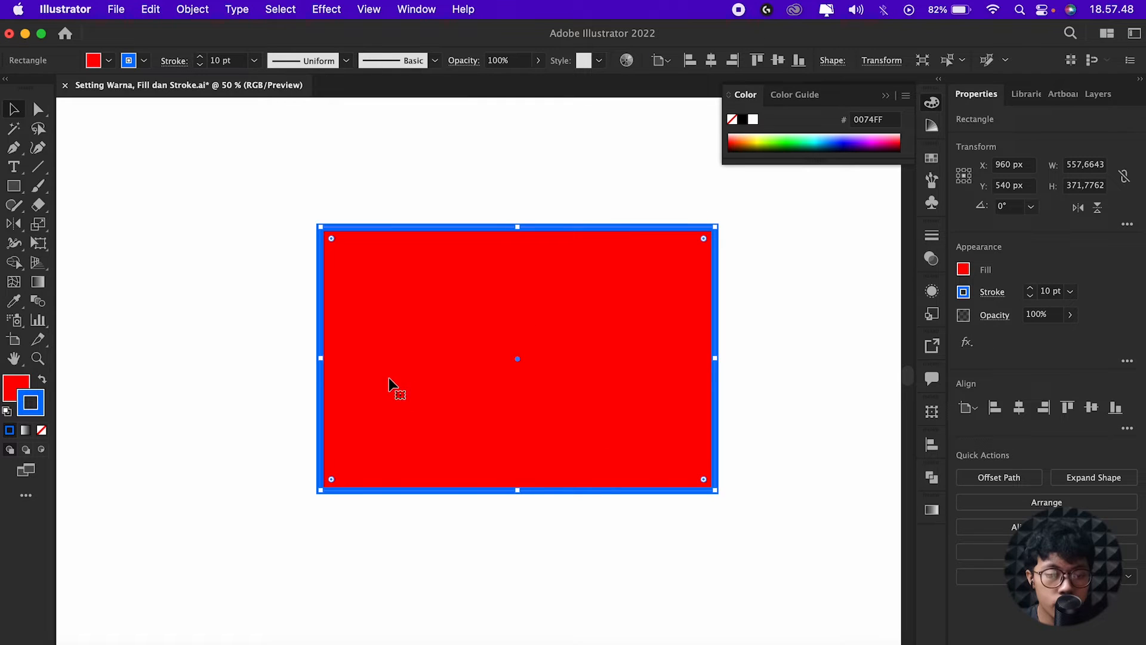
{"action": "left_click", "coordinate": [45, 382]}
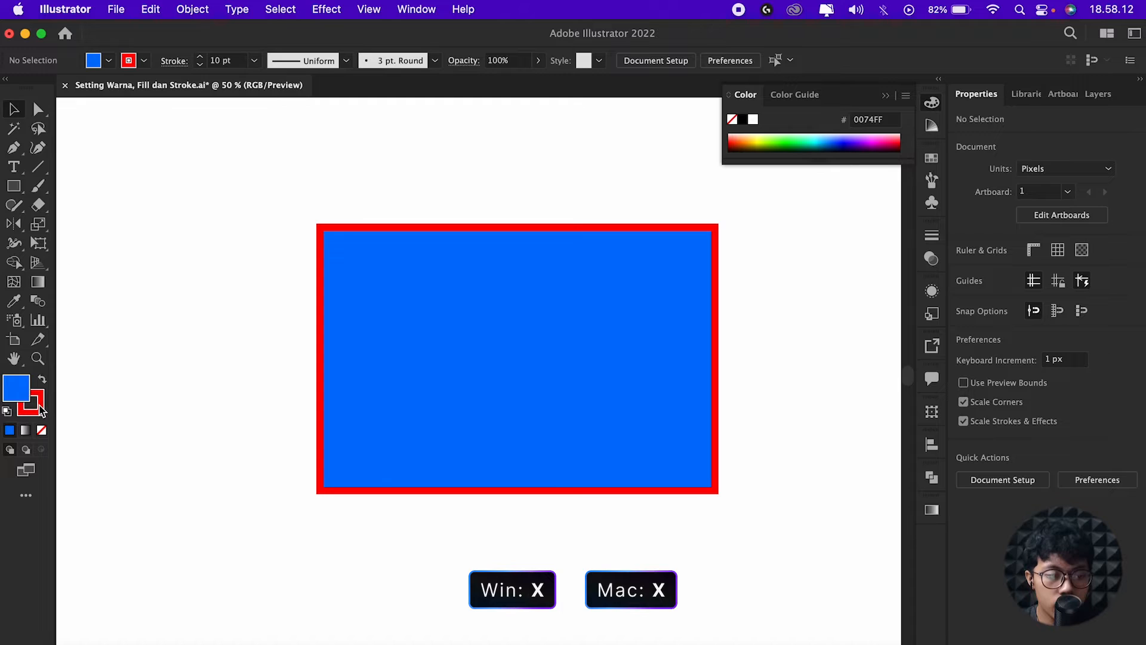
- Switch the active color attribute back and forth between fill and stroke several times, finishing with fill active
{"action": "key", "text": "x"}
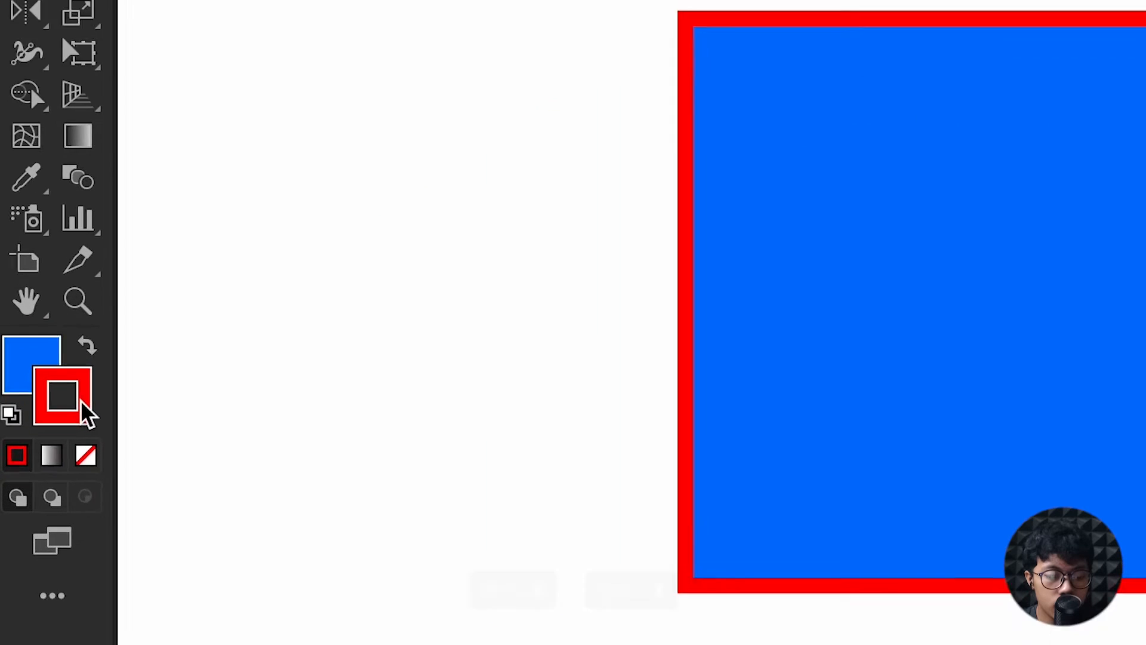
{"action": "key", "text": "x"}
{"action": "key", "text": "x"}
{"action": "key", "text": "x"}
{"action": "key", "text": "x"}
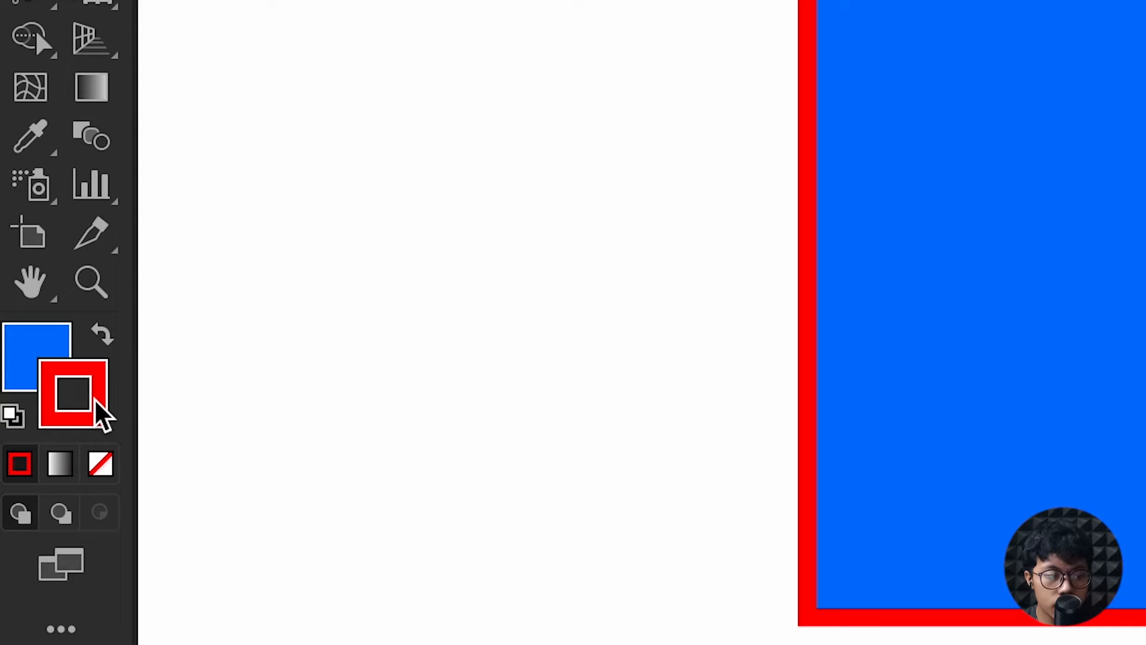
{"action": "key", "text": "x"}
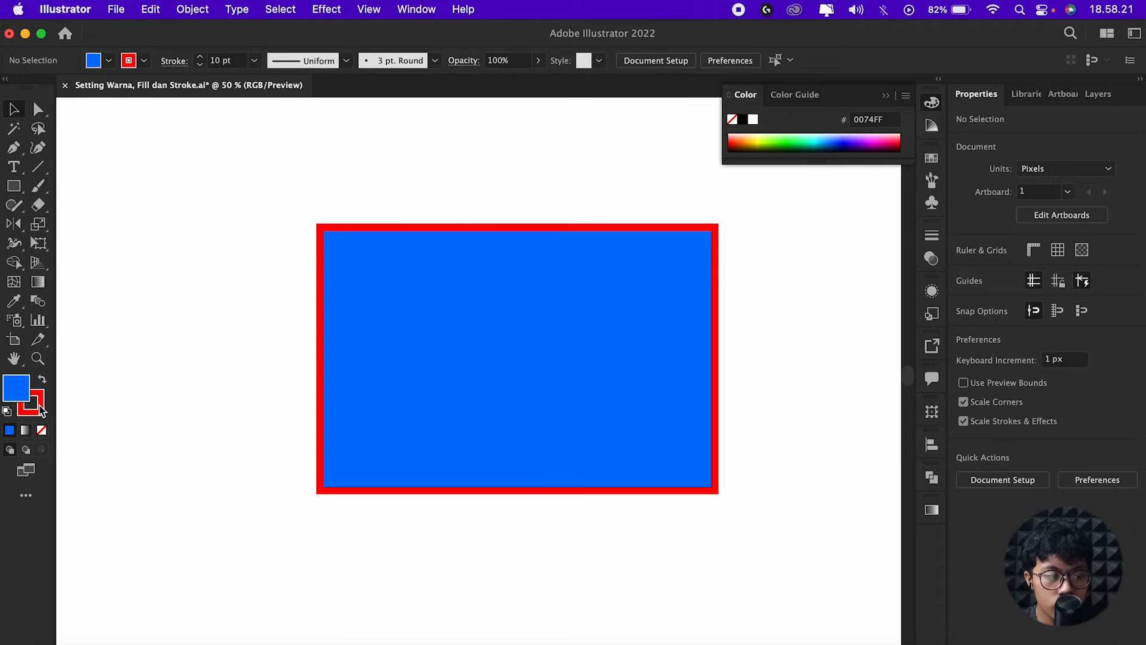
{"action": "left_click", "coordinate": [38, 406]}
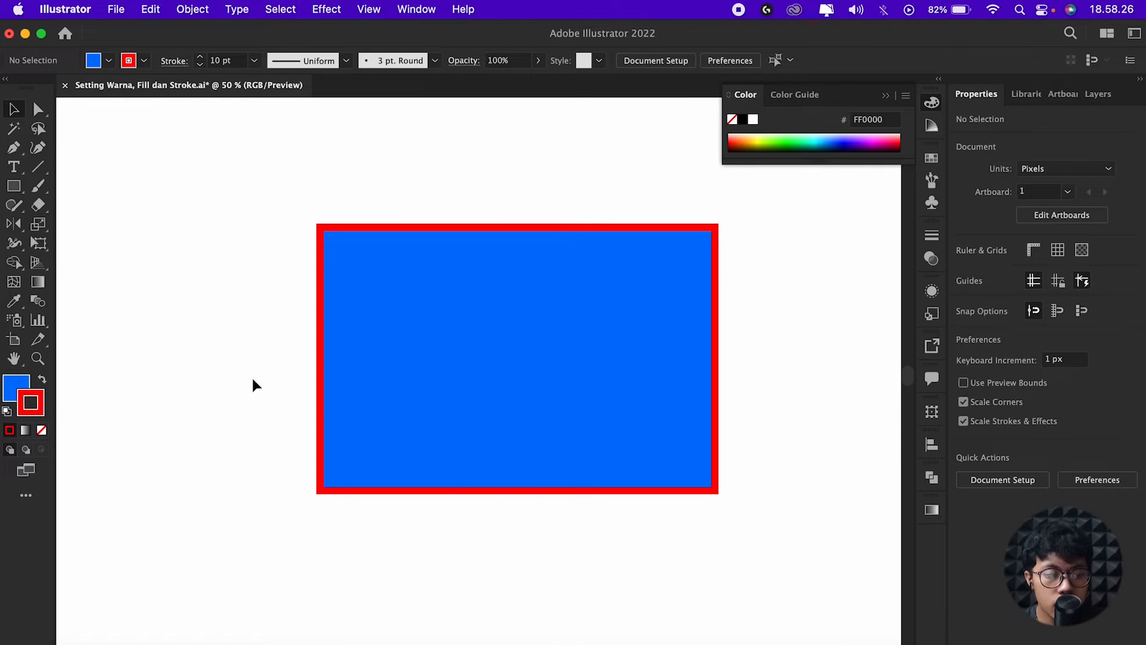
{"action": "scroll", "coordinate": [238, 350], "scroll_direction": "up", "scroll_amount": 1}
{"action": "left_click_drag", "start_coordinate": [312, 346], "coordinate": [228, 368]}
{"action": "left_click", "coordinate": [21, 388]}
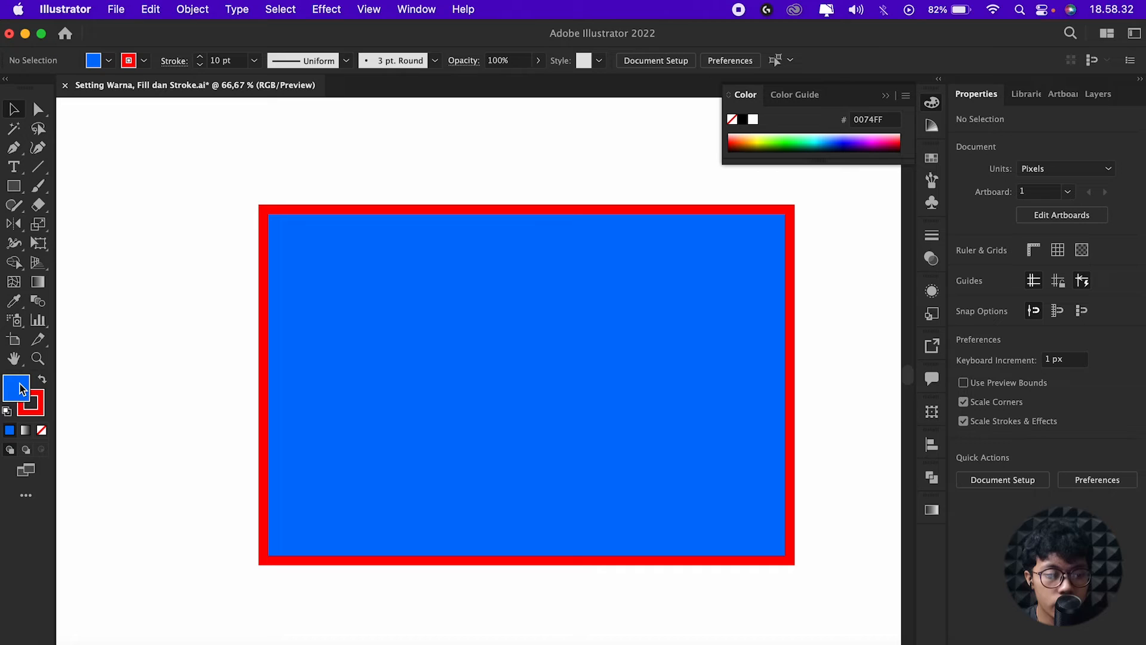
{"action": "left_click", "coordinate": [37, 409]}
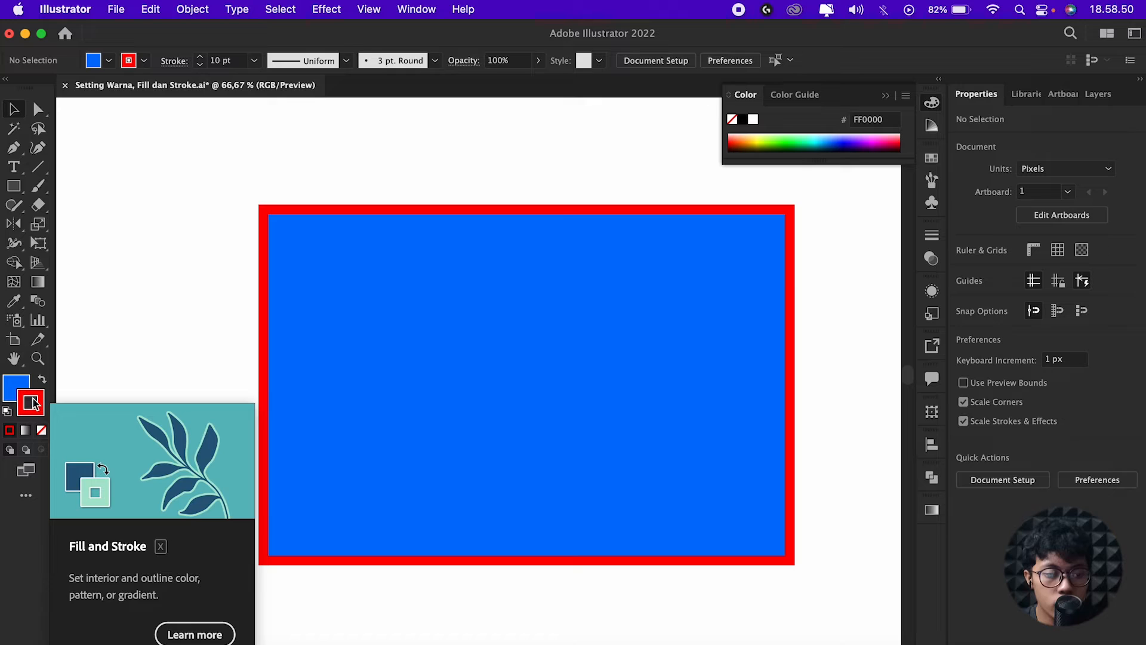
{"action": "key", "text": "x"}
{"action": "left_click", "coordinate": [39, 410]}
{"action": "left_click", "coordinate": [22, 385]}
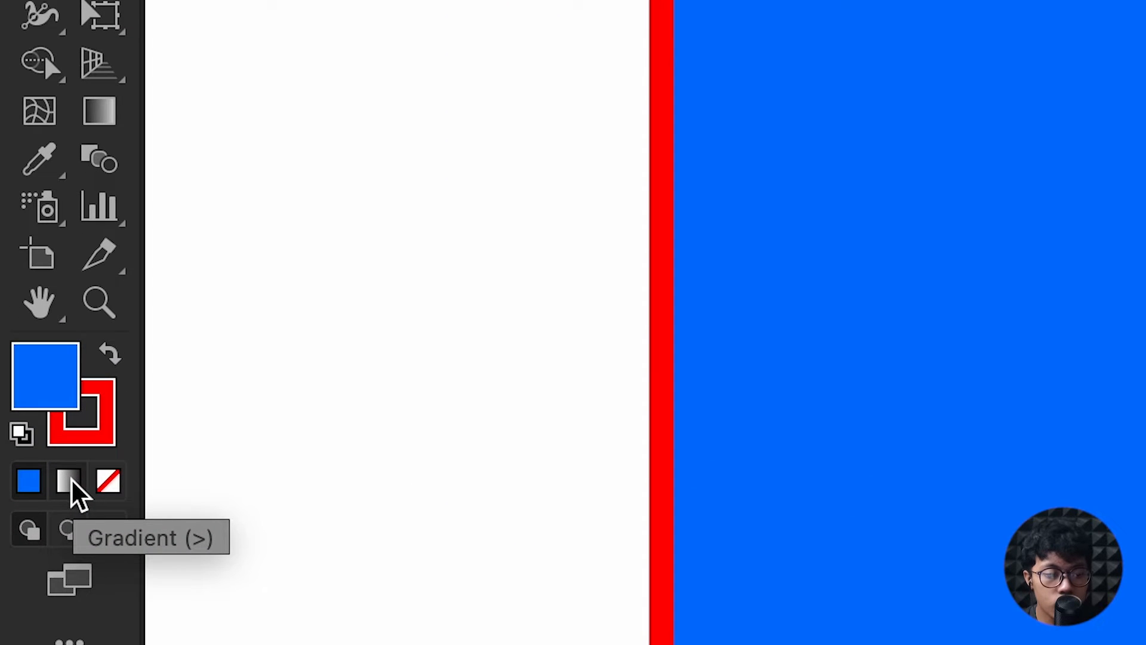
- Try a white-to-black gradient on the rectangle's fill, and undo it
{"action": "left_click", "coordinate": [70, 478]}
{"action": "left_click", "coordinate": [460, 375]}
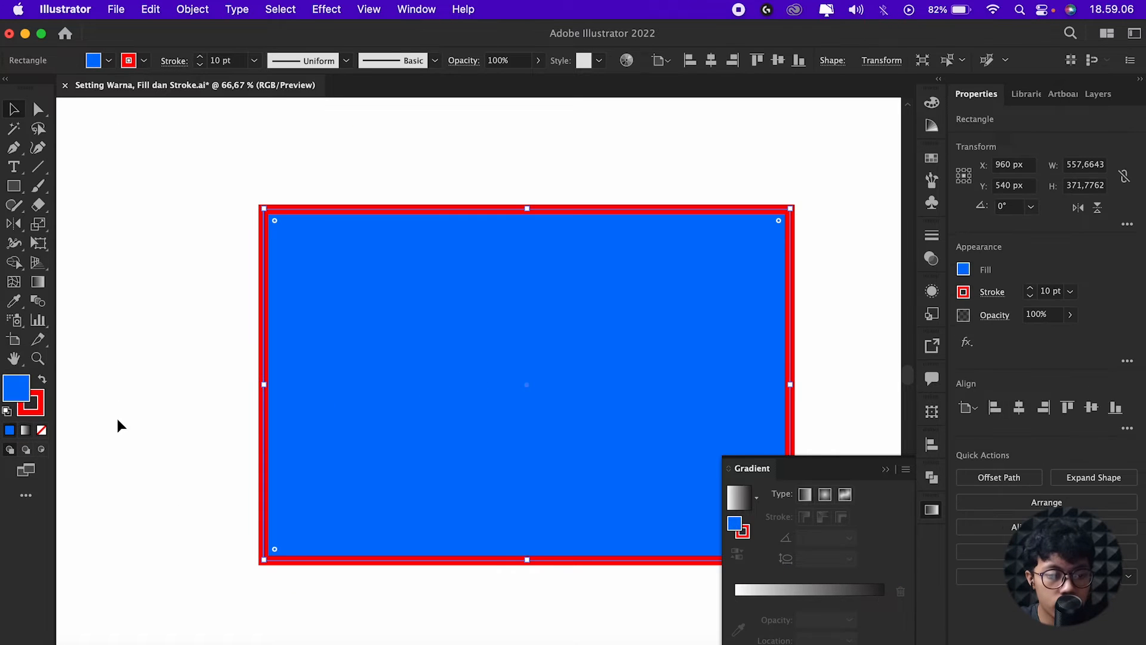
{"action": "left_click", "coordinate": [25, 430]}
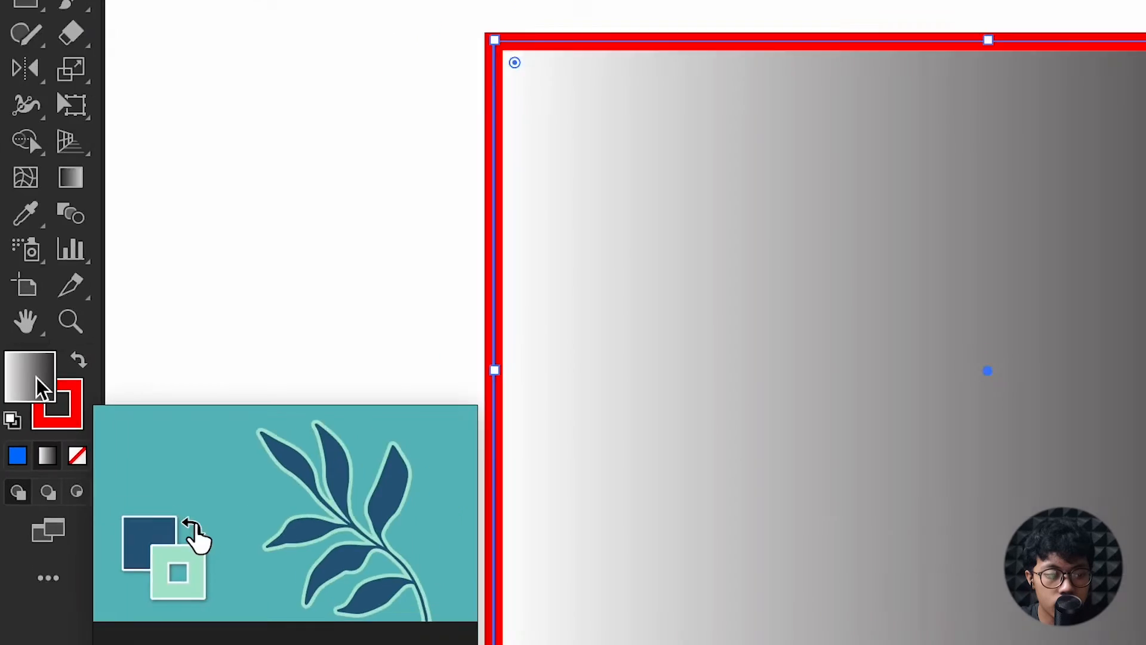
{"action": "key", "text": "super+z"}
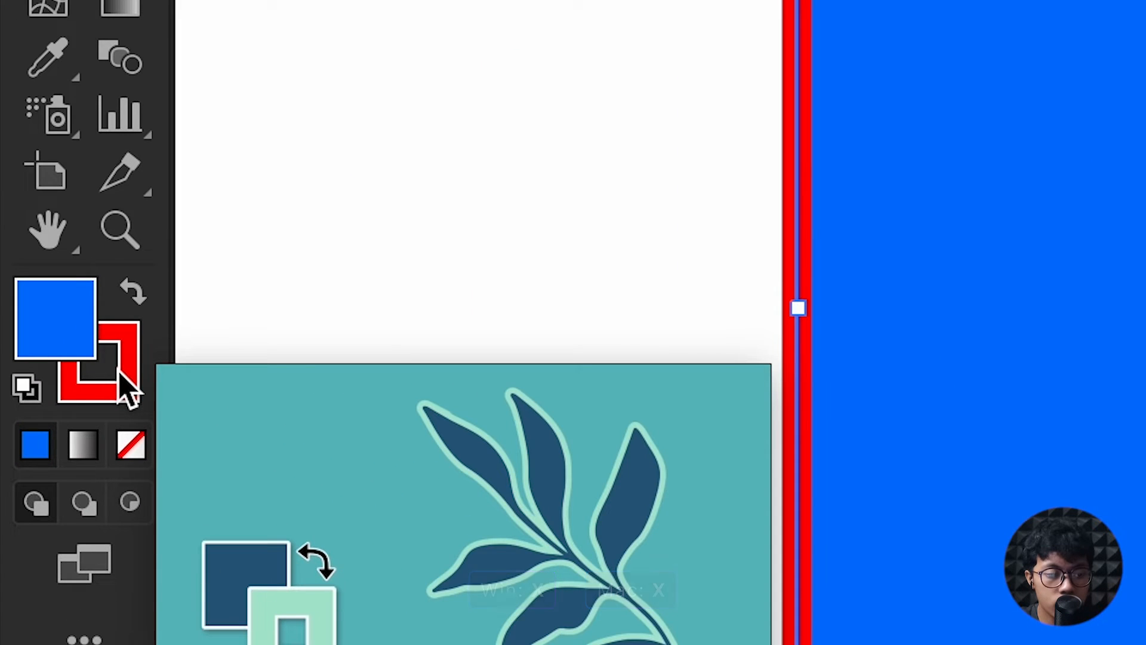
- Apply the white-to-black linear gradient to the rectangle's stroke, deselect it, and make fill the active attribute
{"action": "left_click", "coordinate": [121, 375]}
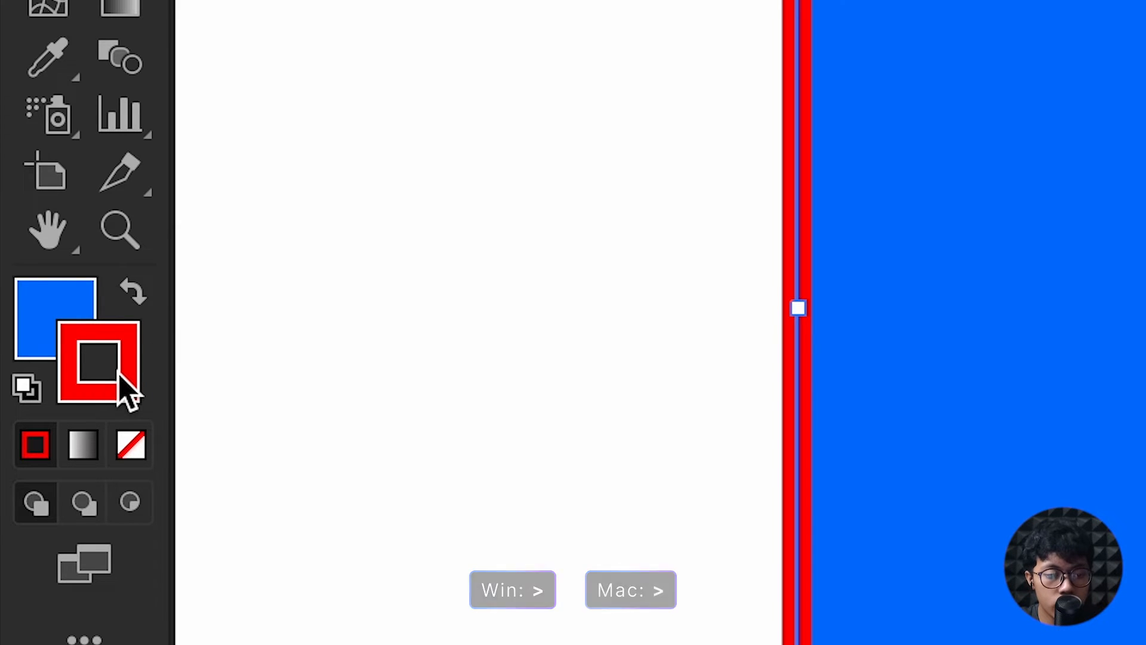
{"action": "key", "text": "period"}
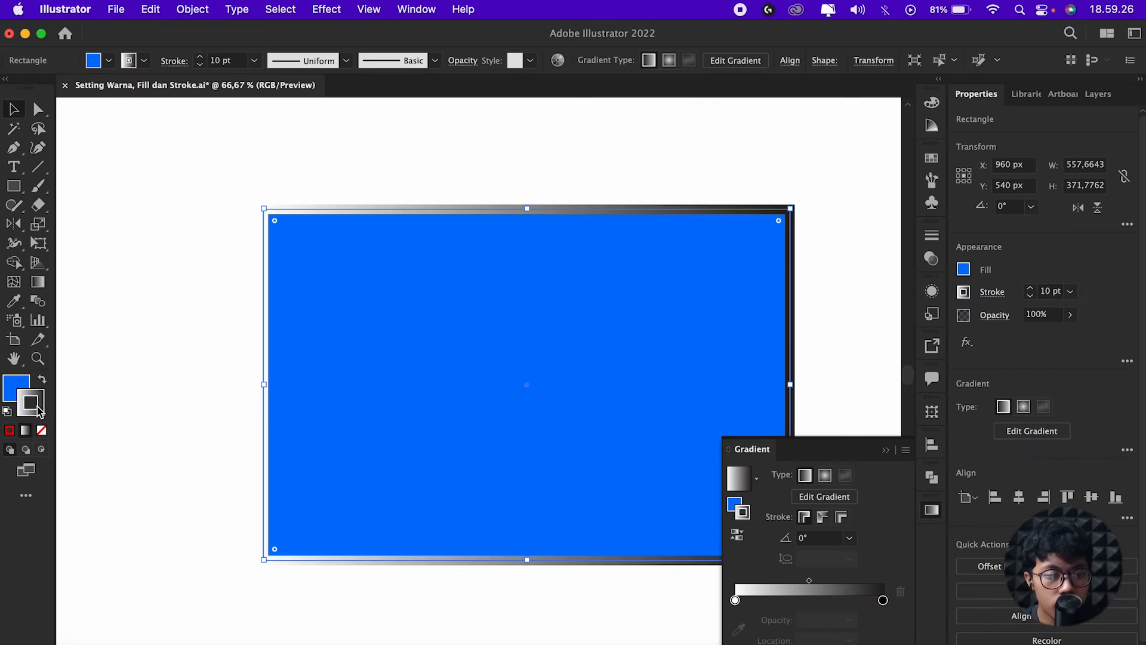
{"action": "left_click", "coordinate": [225, 313]}
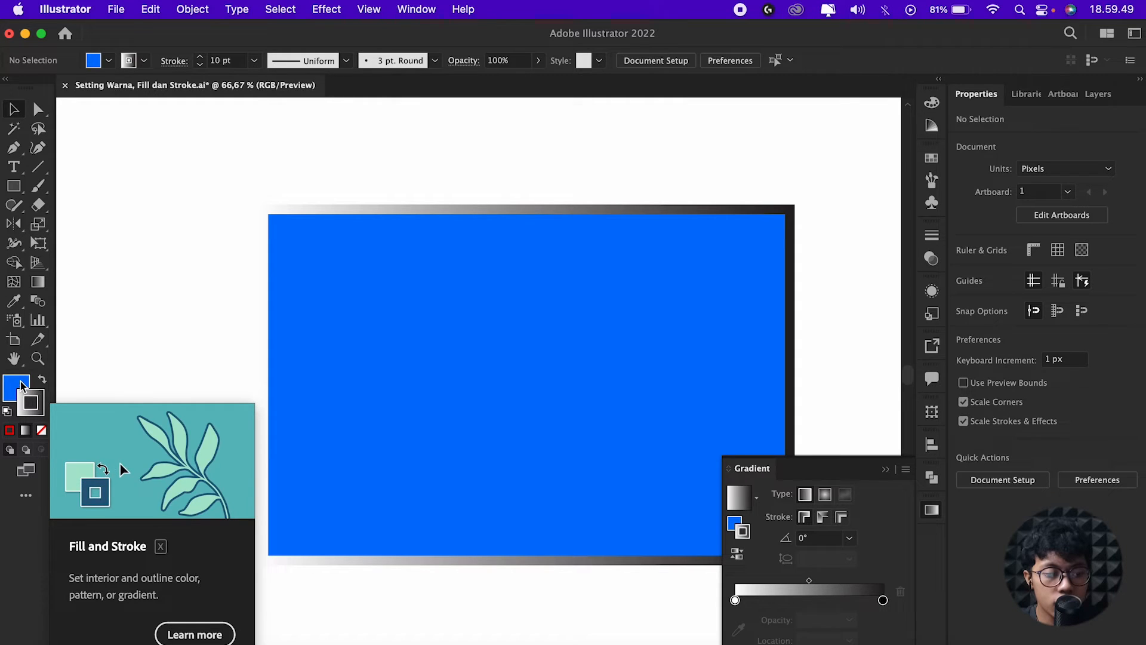
{"action": "left_click", "coordinate": [22, 387]}
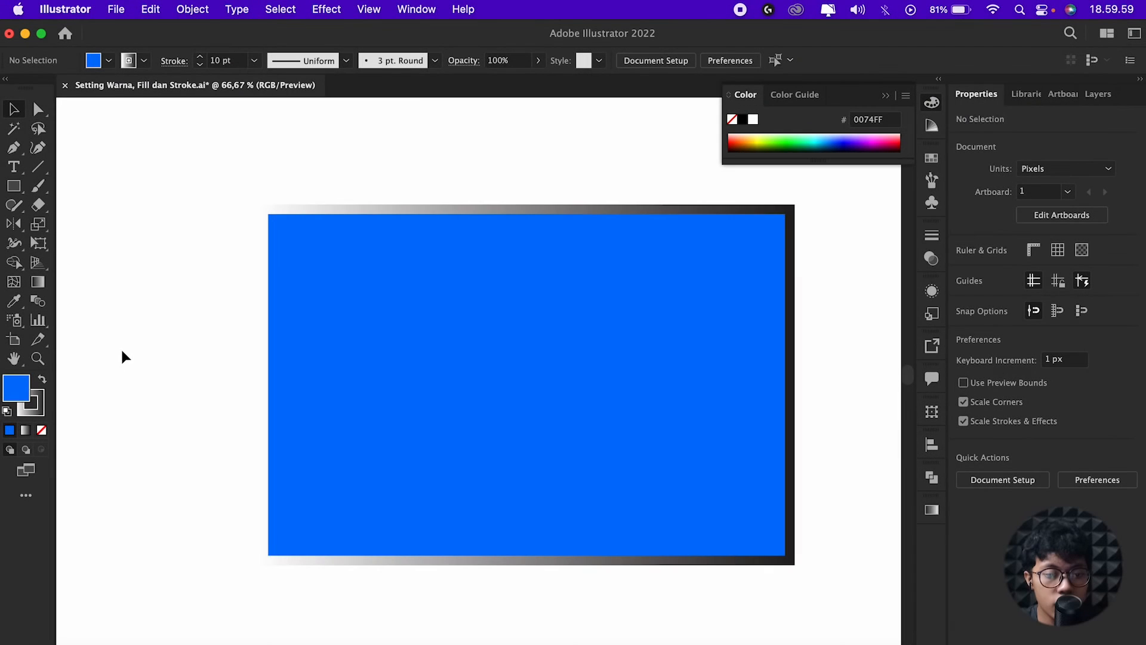
{"action": "scroll", "coordinate": [131, 355], "scroll_direction": "down", "scroll_amount": 1}
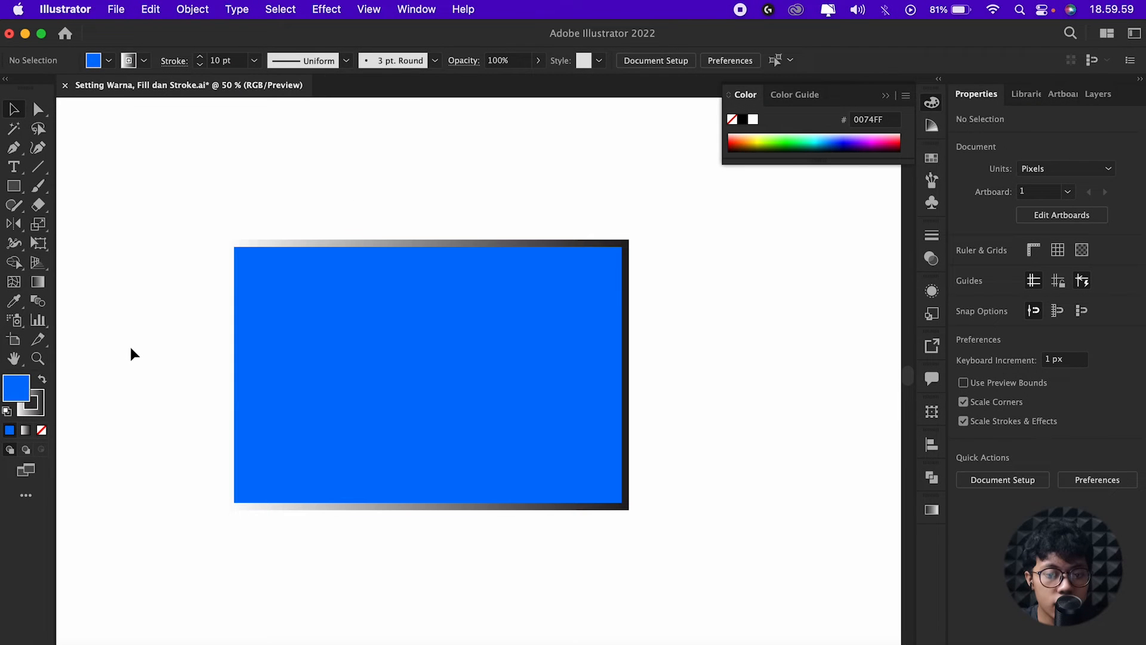
{"action": "left_click_drag", "start_coordinate": [130, 342], "coordinate": [144, 336]}
{"action": "left_click", "coordinate": [314, 327]}
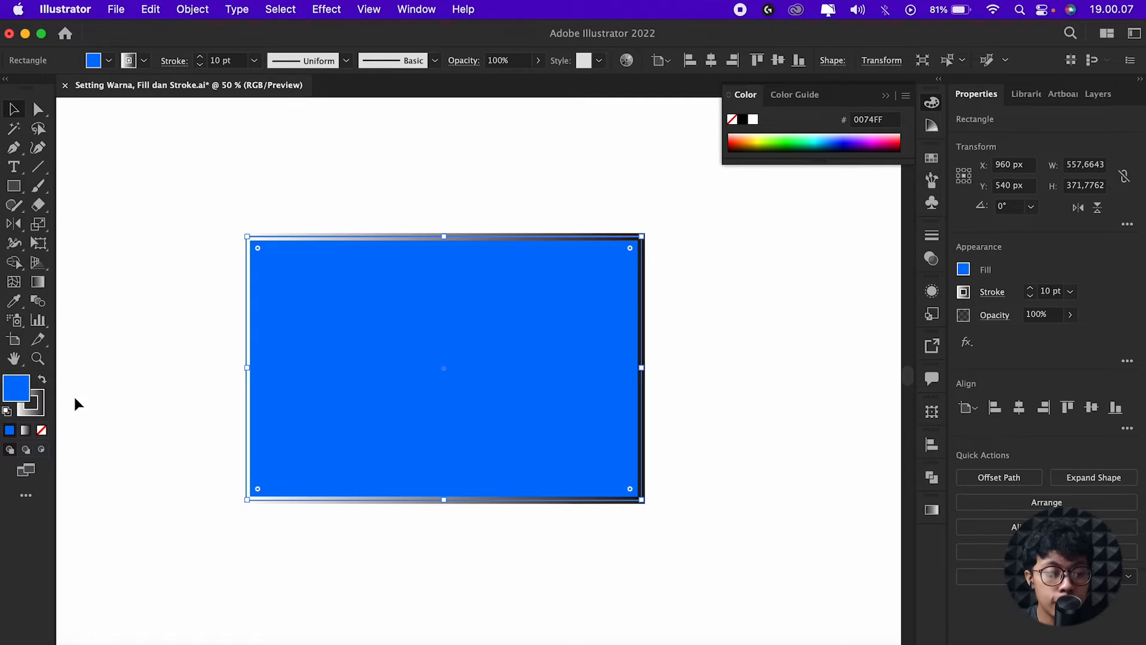
{"action": "left_click", "coordinate": [184, 296]}
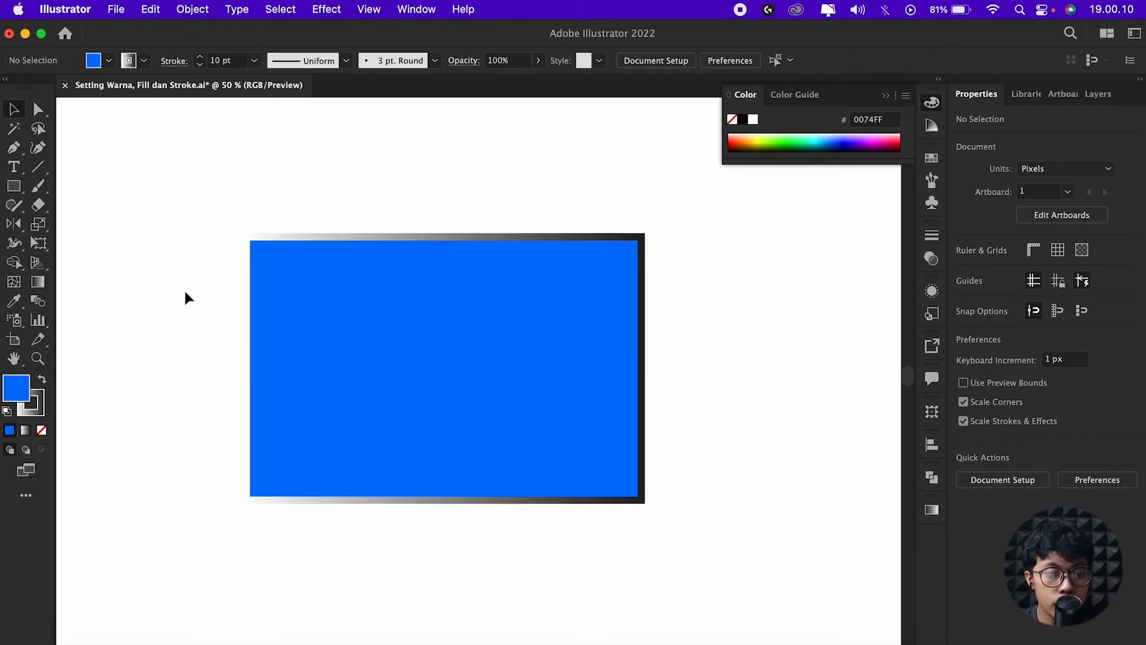
{"action": "scroll", "coordinate": [184, 297], "scroll_direction": "up", "scroll_amount": 1}
{"action": "scroll", "coordinate": [335, 285], "scroll_direction": "up", "scroll_amount": 1}
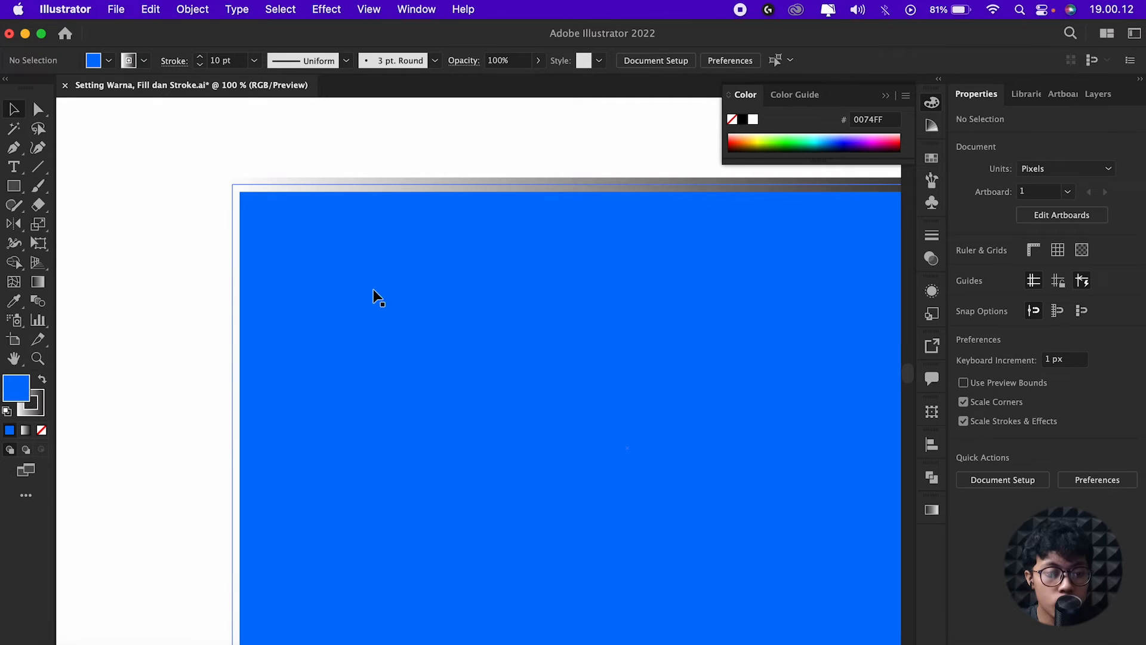
- Select the rectangle, swap its fill and stroke so the stroke is blue, and set the fill to none
{"action": "scroll", "coordinate": [409, 324], "scroll_direction": "down", "scroll_amount": 1}
{"action": "left_click", "coordinate": [412, 325]}
{"action": "scroll", "coordinate": [416, 329], "scroll_direction": "down", "scroll_amount": 1}
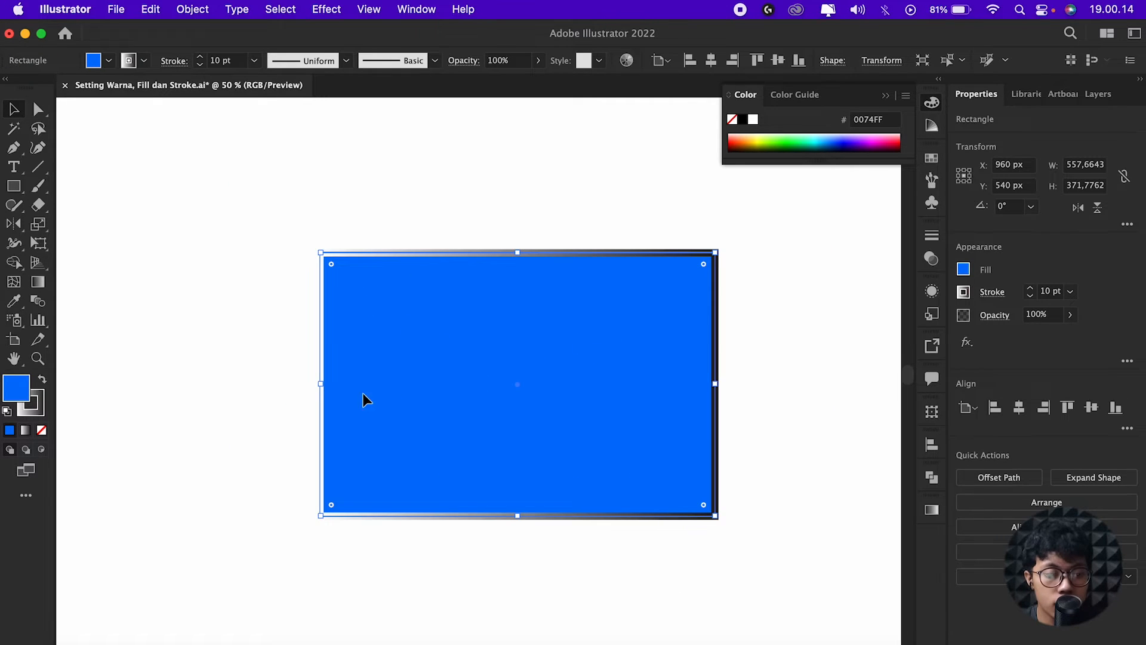
{"action": "key", "text": "shift+x"}
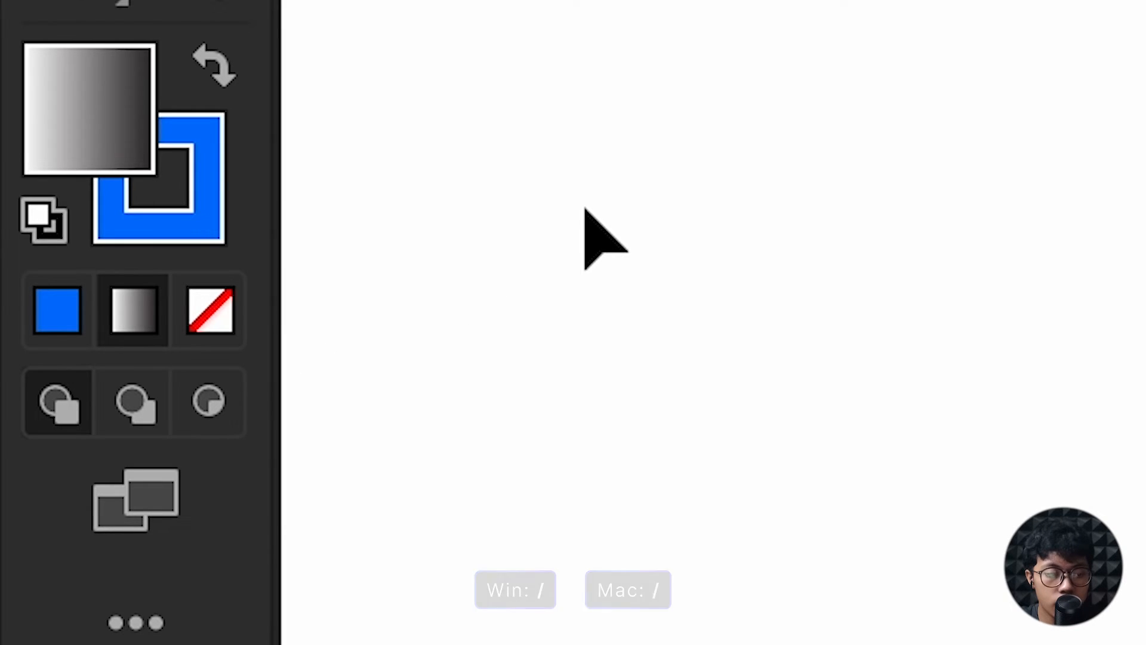
{"action": "key", "text": "slash"}
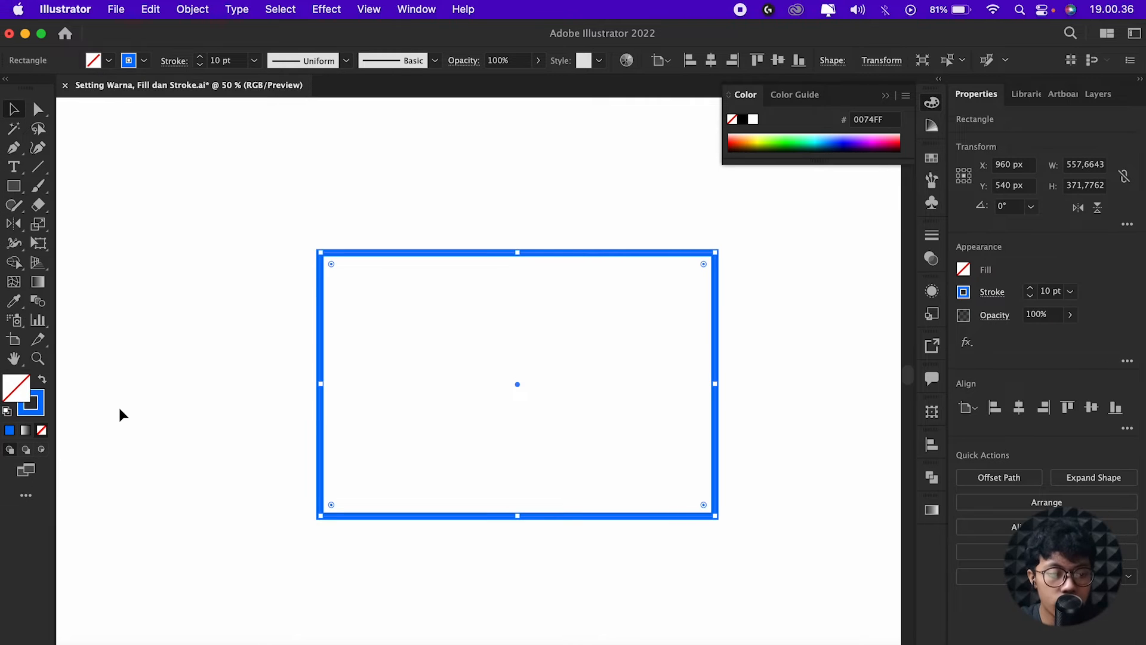
- Display the Stroke panel with the rectangle still selected
{"action": "scroll", "coordinate": [241, 296], "scroll_direction": "up", "scroll_amount": 1}
{"action": "scroll", "coordinate": [262, 337], "scroll_direction": "down", "scroll_amount": 1}
{"action": "scroll", "coordinate": [302, 332], "scroll_direction": "right", "scroll_amount": 2}
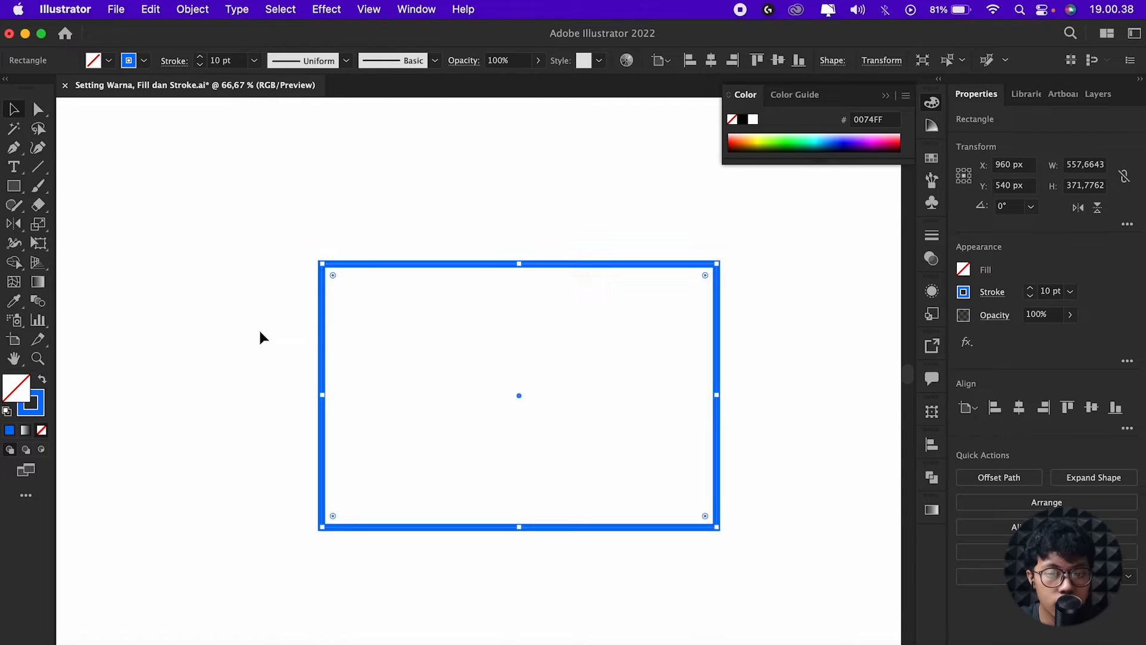
{"action": "left_click_drag", "start_coordinate": [302, 308], "coordinate": [351, 287]}
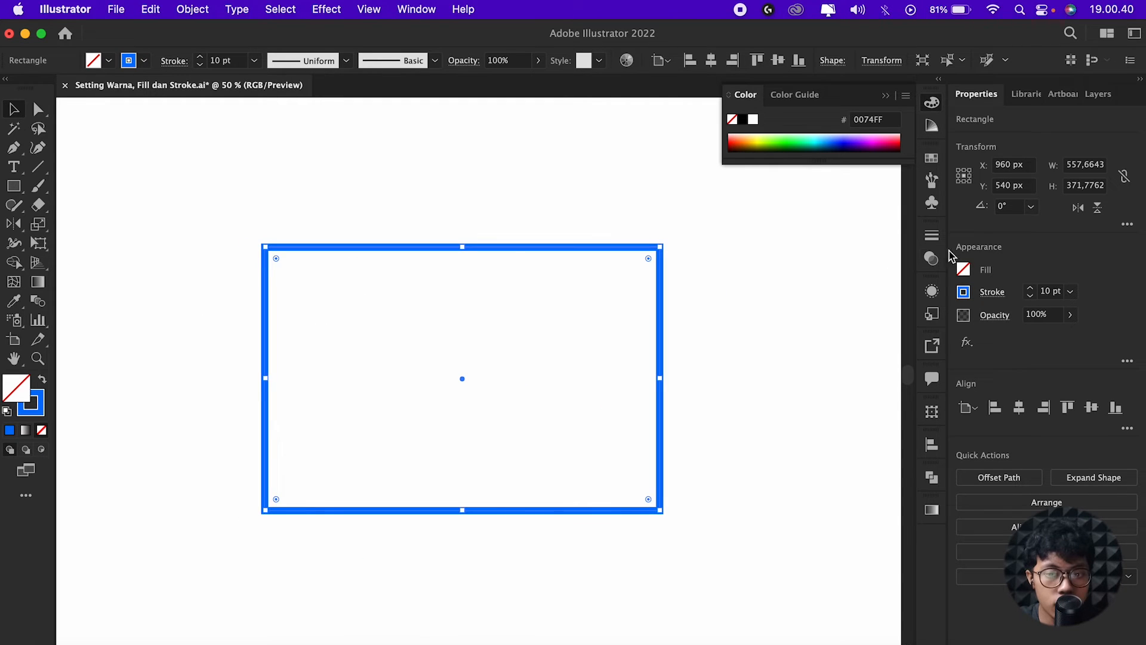
{"action": "left_click", "coordinate": [926, 240]}
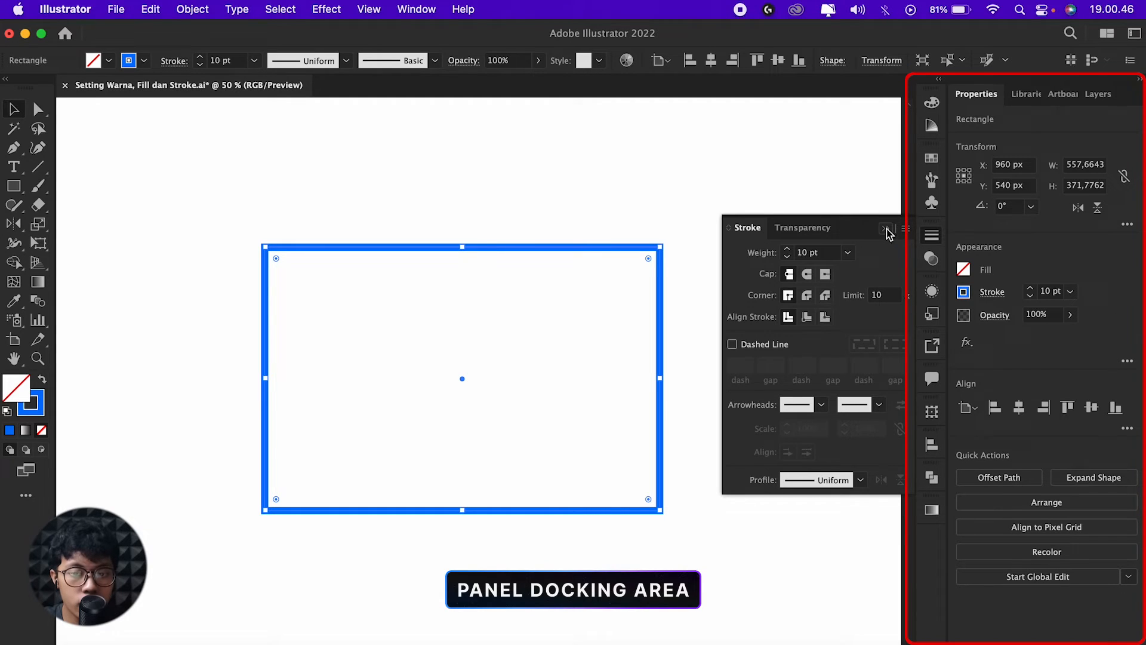
{"action": "left_click", "coordinate": [886, 229]}
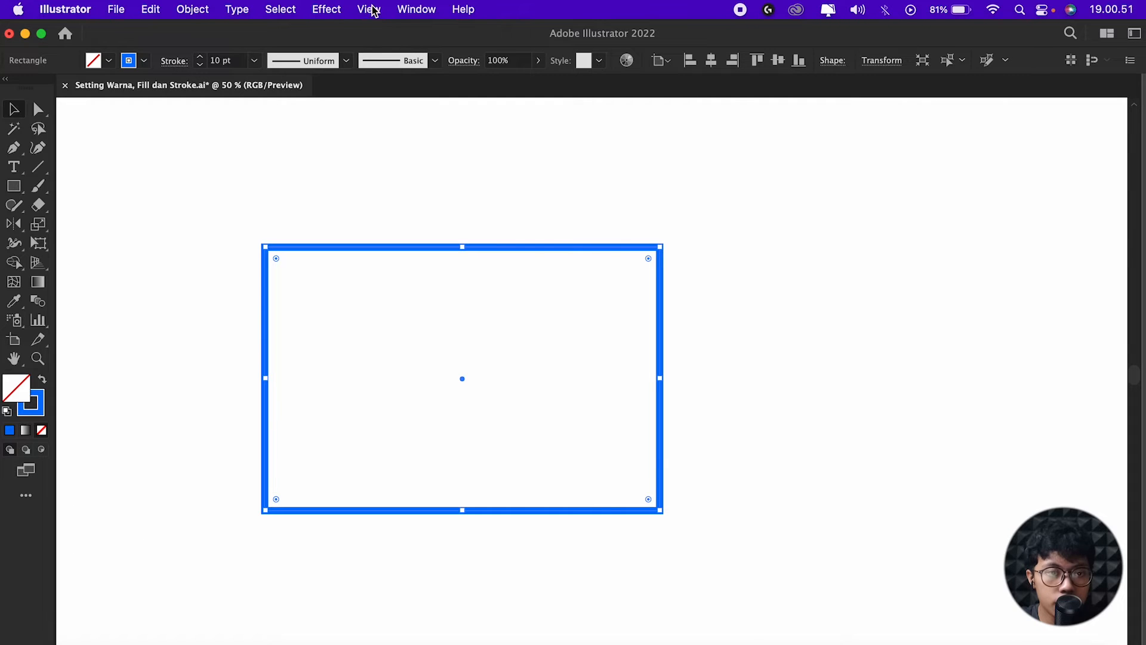
{"action": "left_click", "coordinate": [411, 12]}
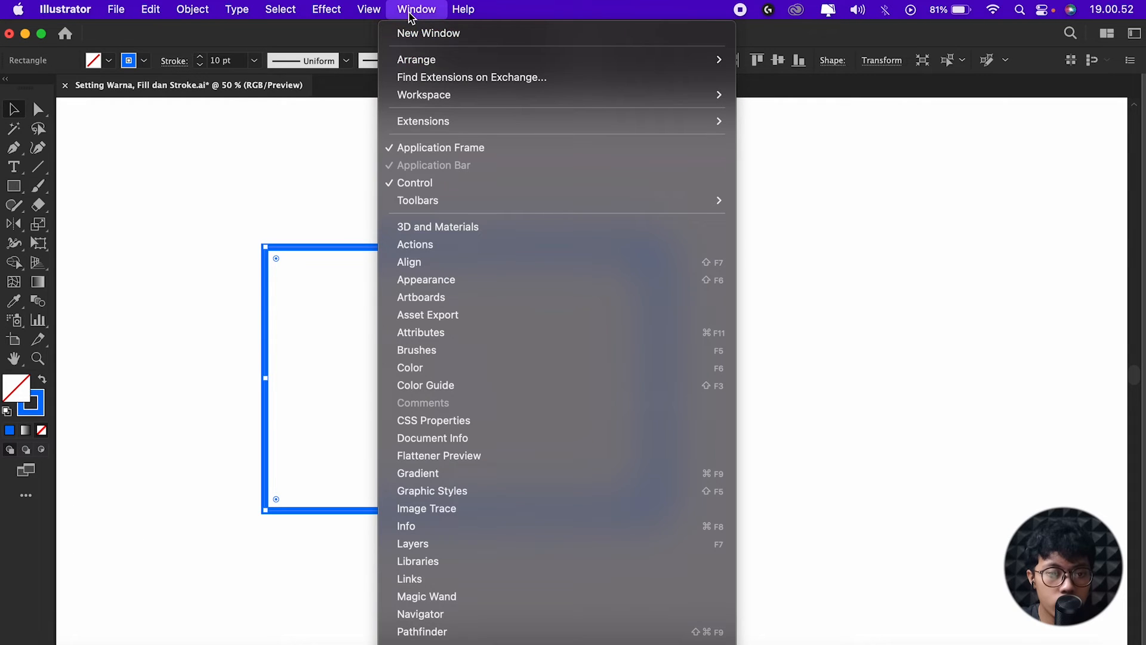
{"action": "scroll", "coordinate": [478, 507], "scroll_direction": "down", "scroll_amount": 3}
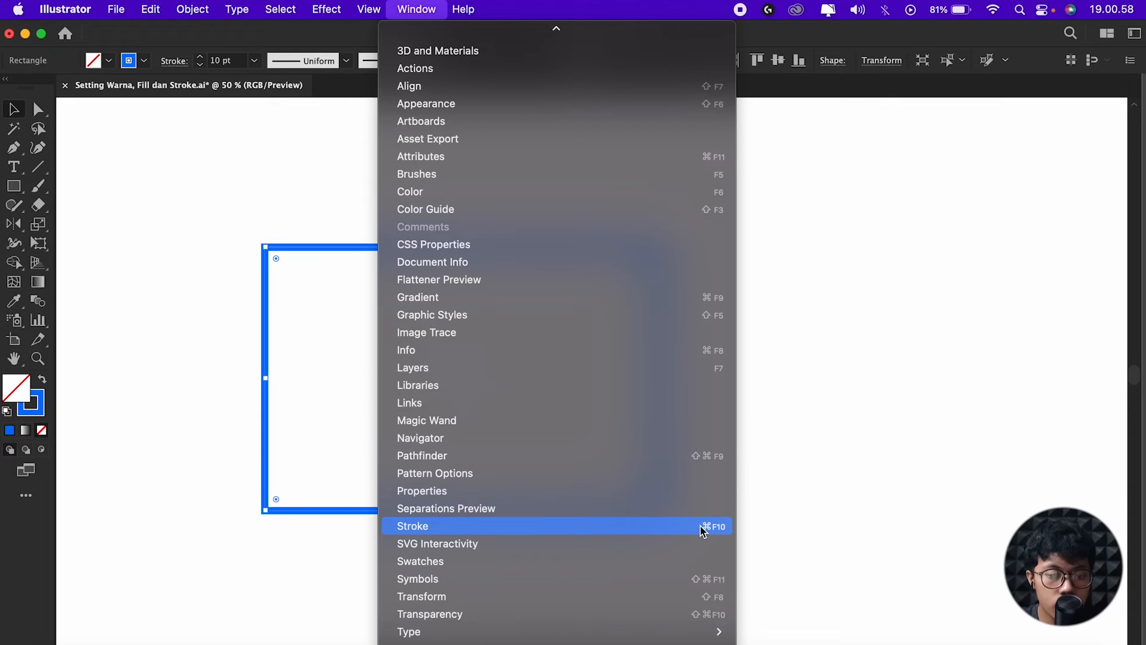
{"action": "left_click", "coordinate": [678, 528]}
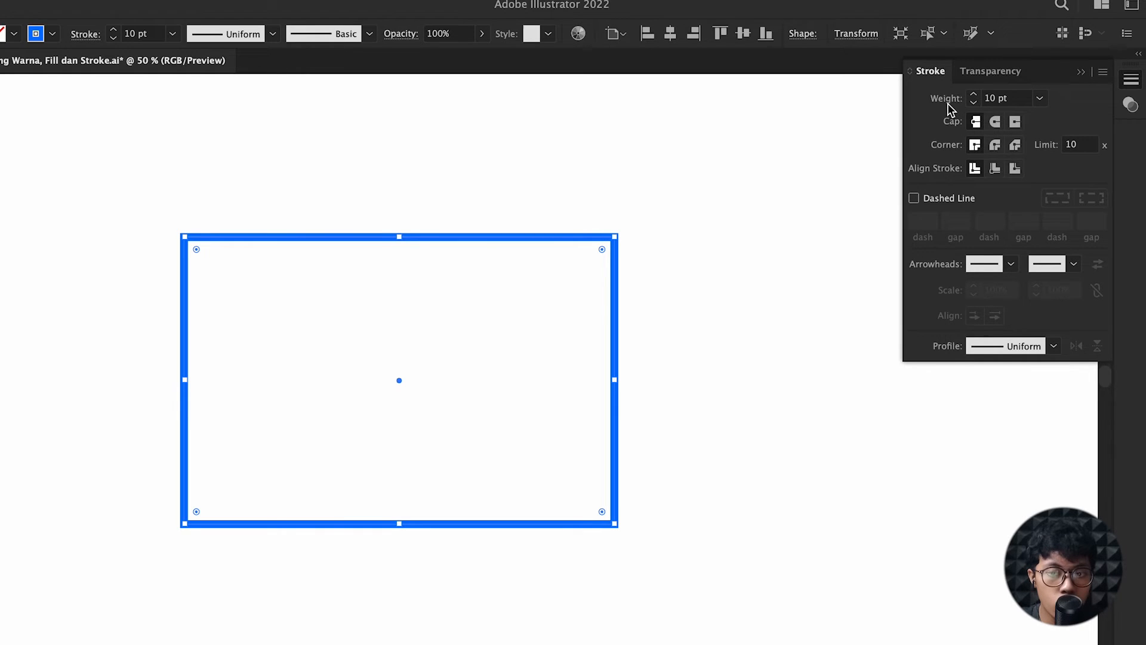
- Try stroke weights of 20 pt and 7 pt on the rectangle, and return to 10 pt
{"action": "left_click", "coordinate": [1015, 98]}
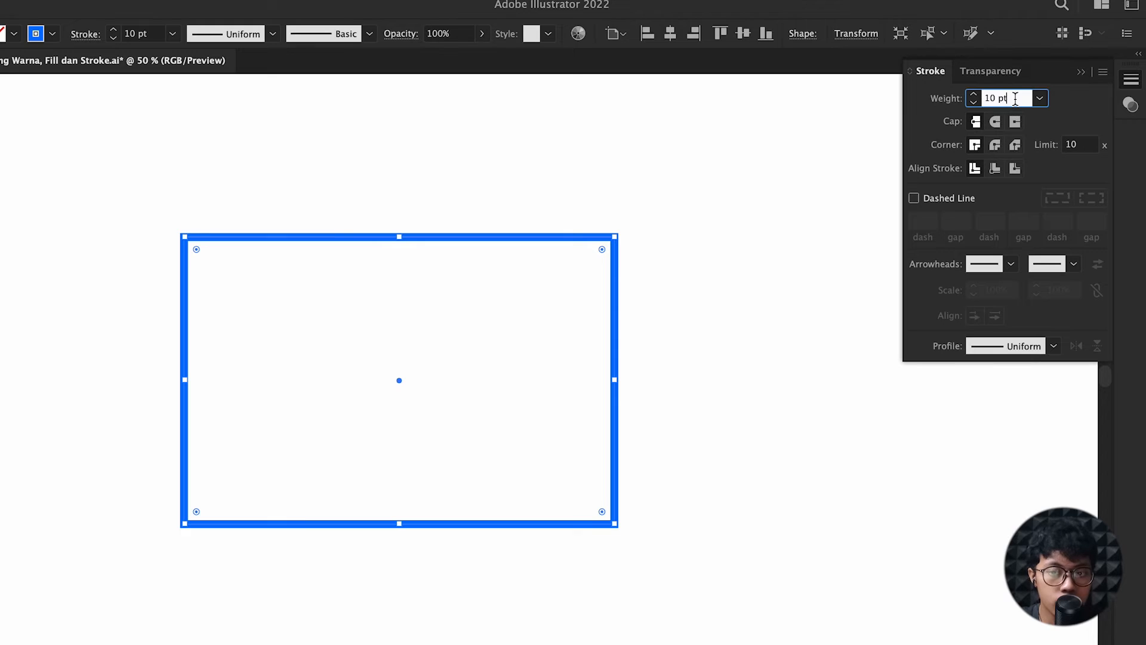
{"action": "key", "text": "shift+Up"}
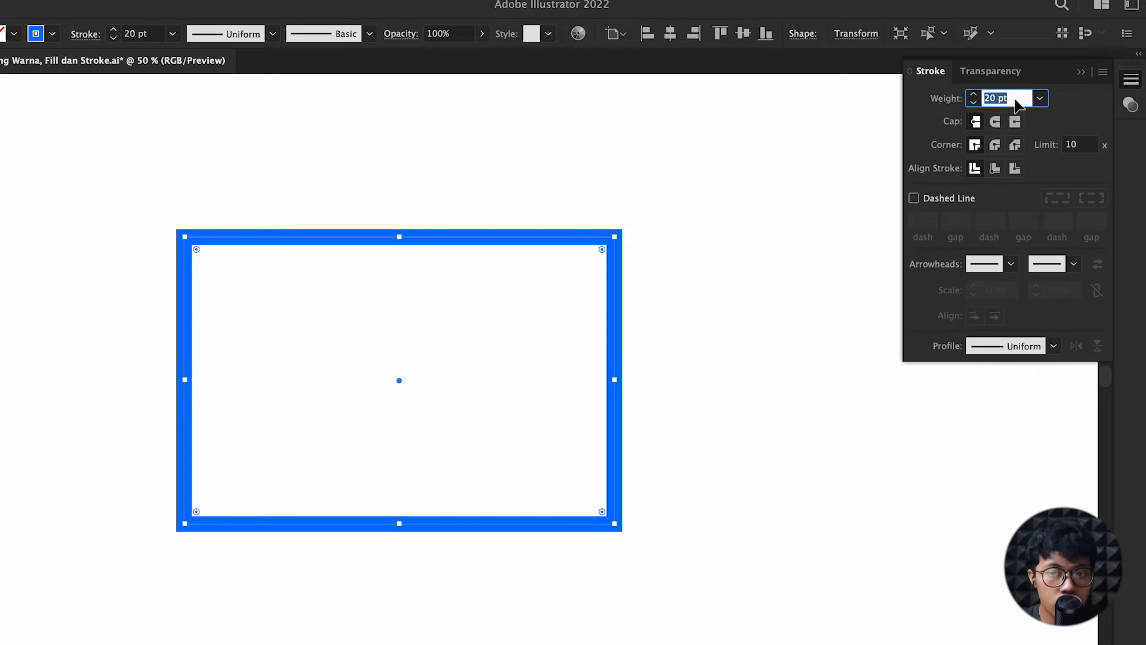
{"action": "key", "text": "shift+Down"}
{"action": "key", "text": "Down"}
{"action": "key", "text": "Down"}
{"action": "key", "text": "Down"}
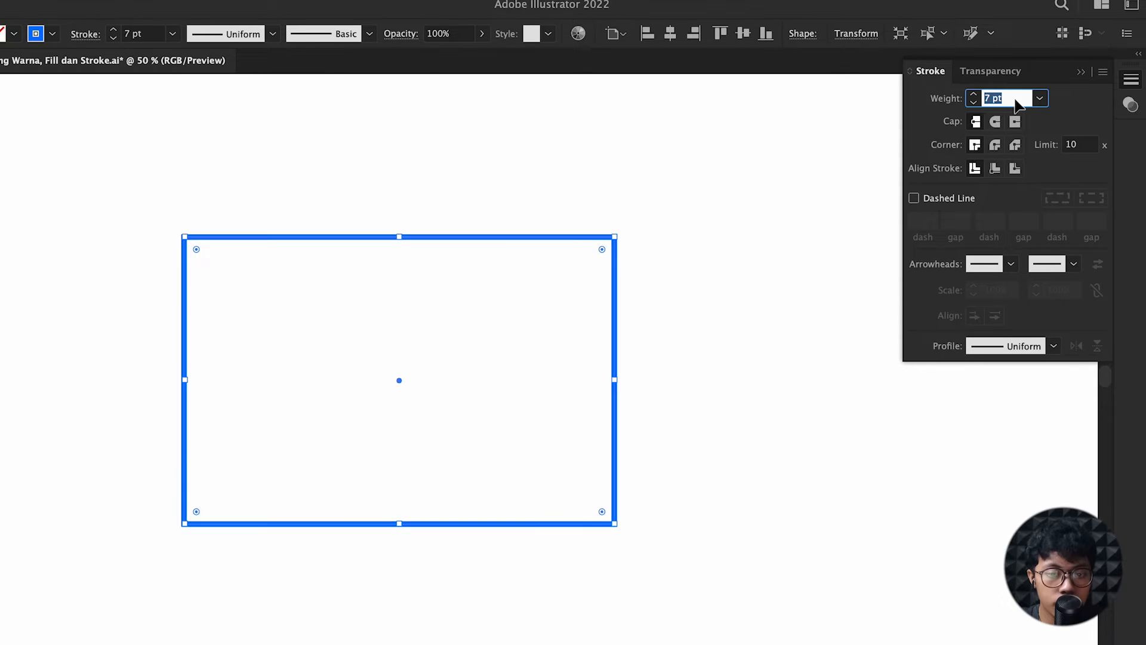
{"action": "key", "text": "Up"}
{"action": "key", "text": "Up"}
{"action": "key", "text": "Up"}
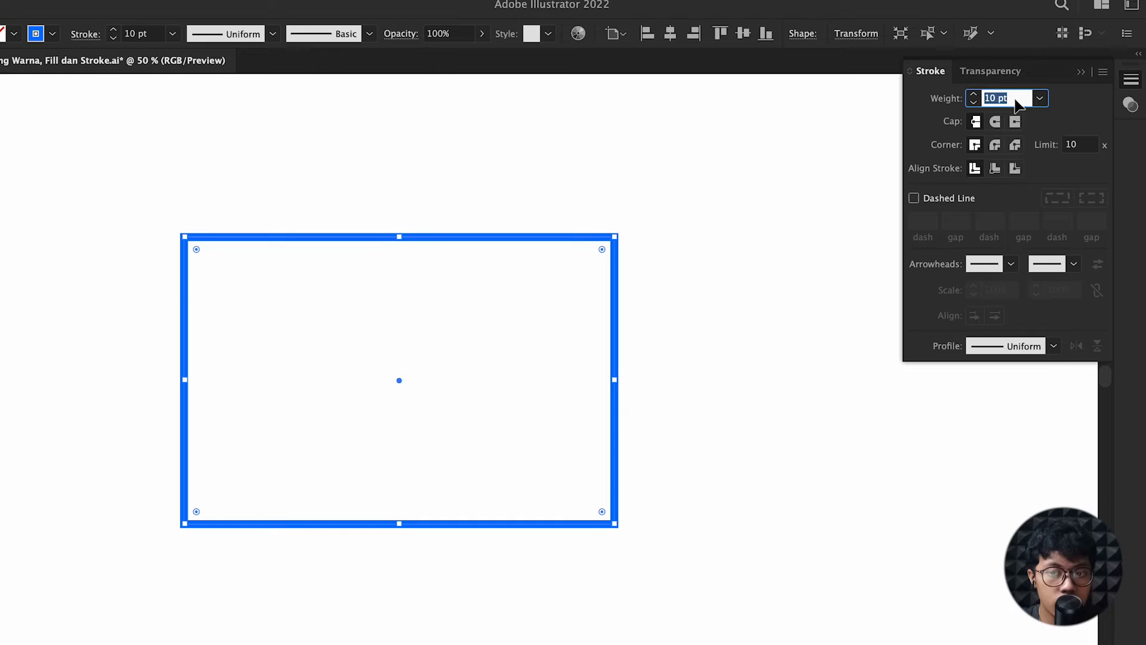
- Raise the rectangle's stroke weight in 1 pt increments up to 16 pt, and set it to 20 pt
{"action": "key", "text": "Down"}
{"action": "key", "text": "Down"}
{"action": "key", "text": "Up"}
{"action": "key", "text": "Up"}
{"action": "key", "text": "Up"}
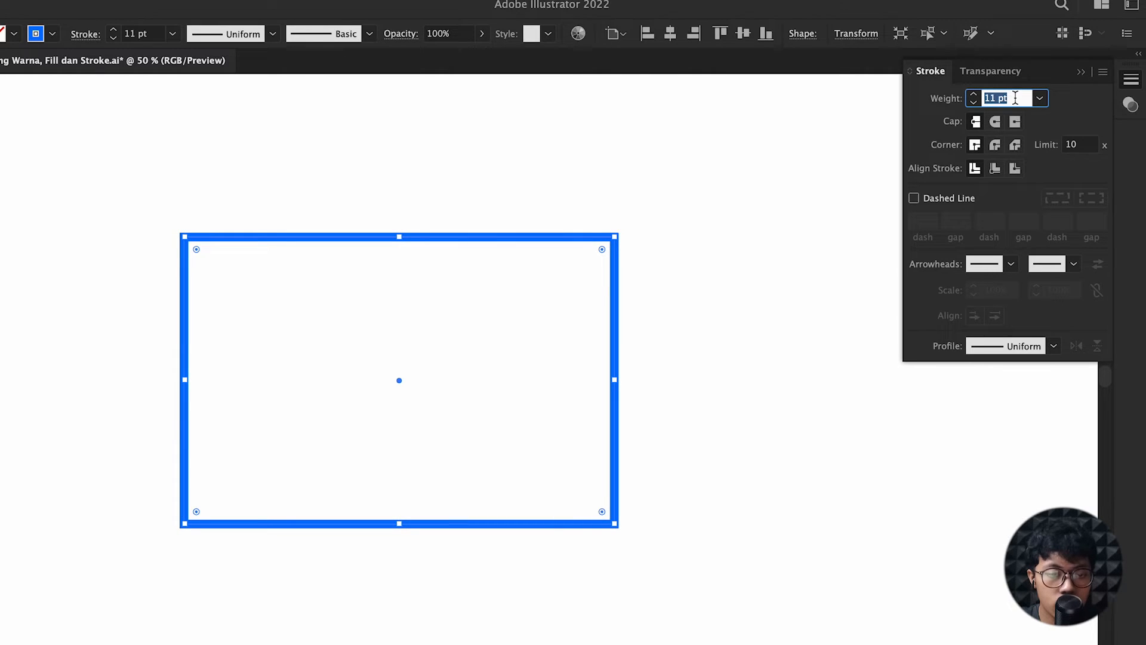
{"action": "key", "text": "Up"}
{"action": "key", "text": "Up"}
{"action": "key", "text": "Up"}
{"action": "key", "text": "Up"}
{"action": "key", "text": "Up"}
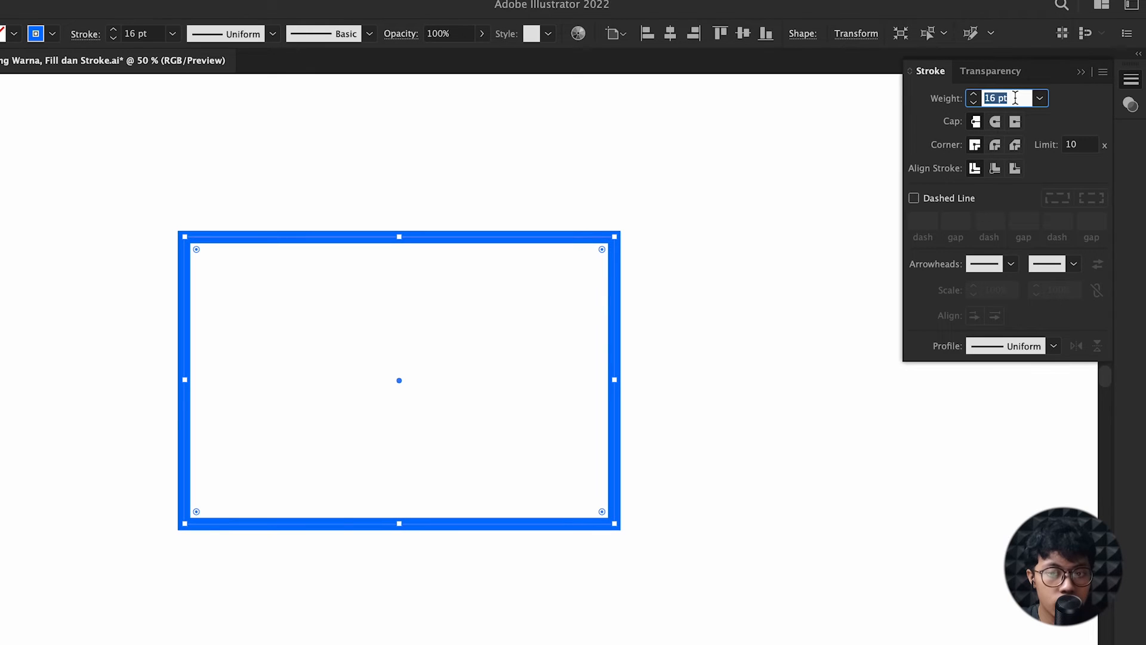
{"action": "key", "text": "Down"}
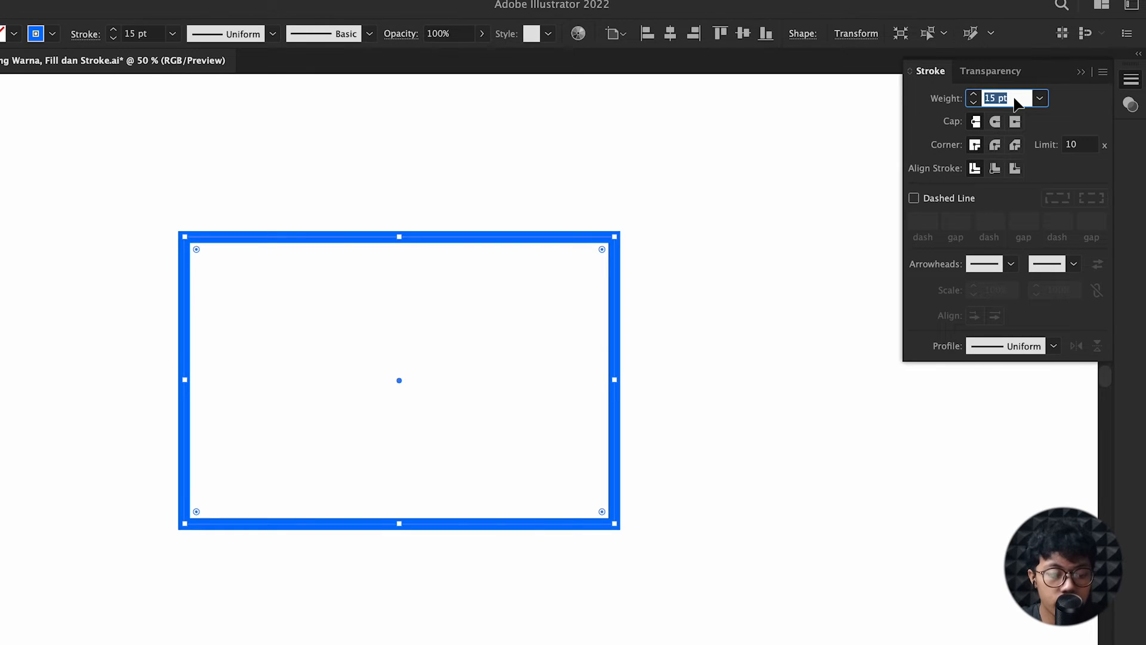
{"action": "type", "text": "20"}
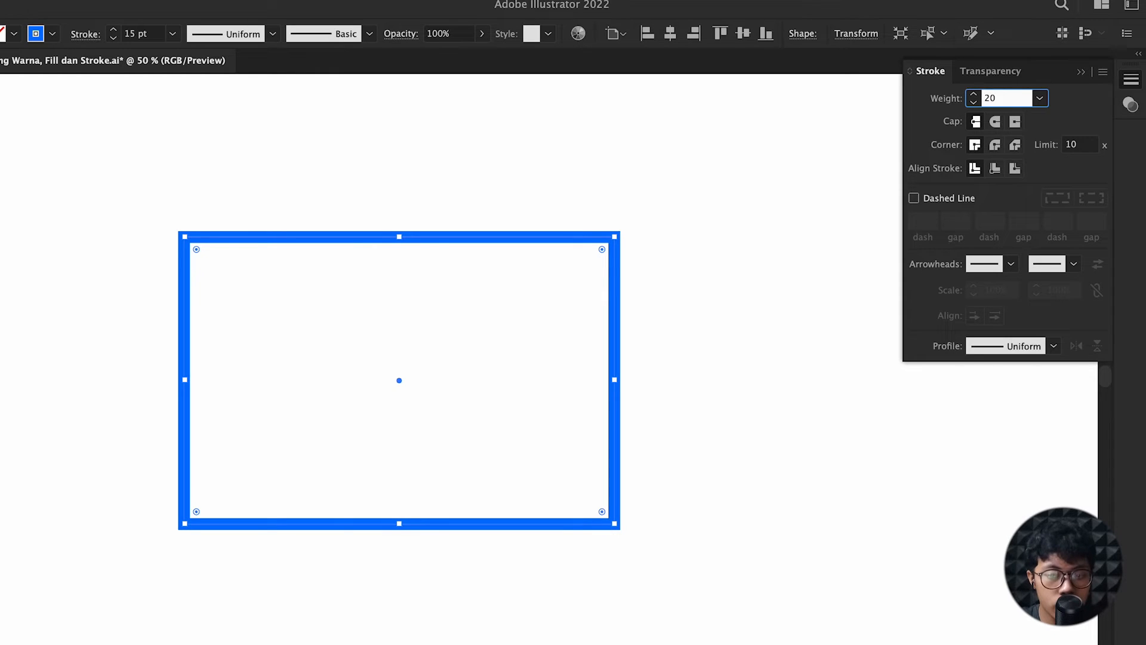
{"action": "key", "text": "Return"}
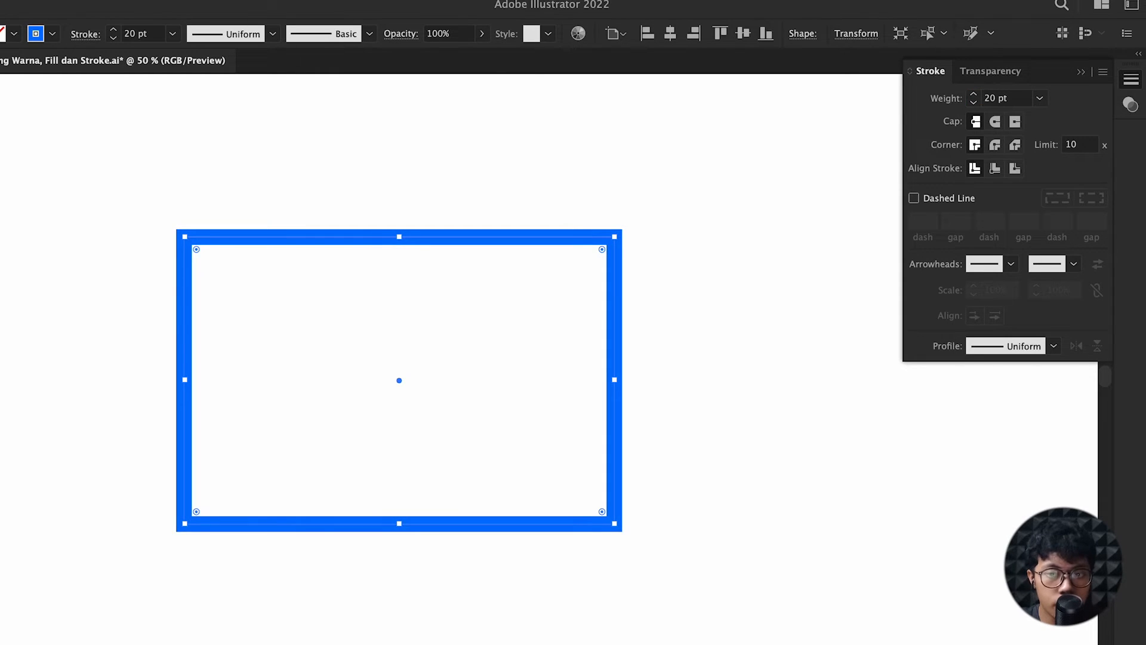
- Adjust the rectangle's stroke weight in 1 pt increments, finishing at 13 pt
{"action": "left_click", "coordinate": [1014, 98]}
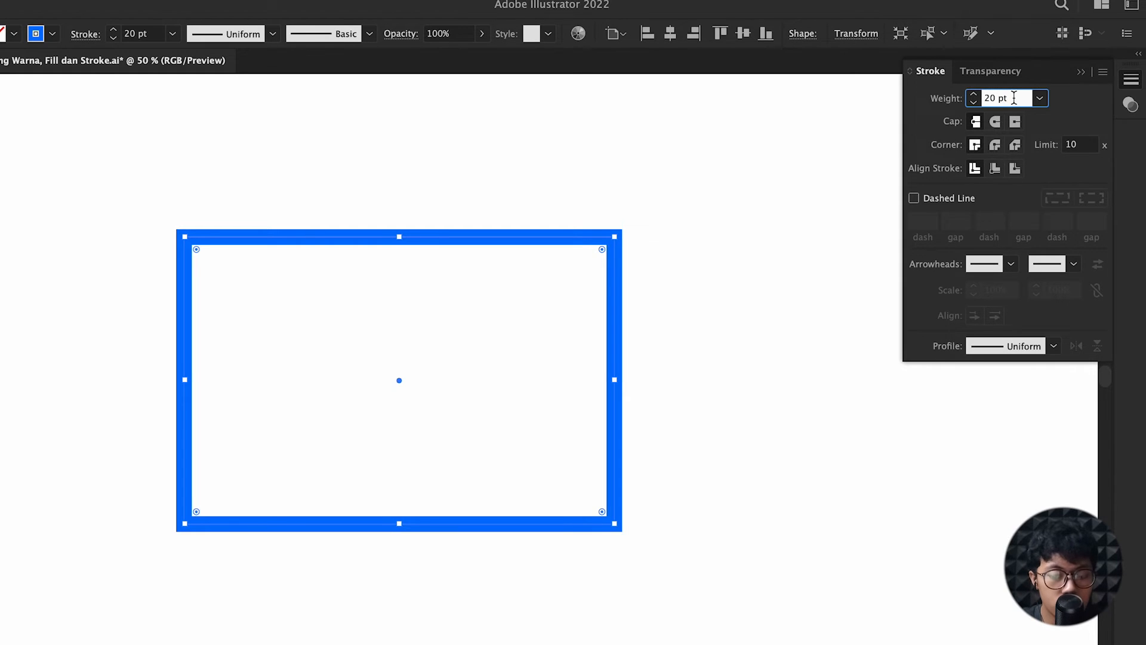
{"action": "key", "text": "Down"}
{"action": "key", "text": "Down"}
{"action": "key", "text": "Down"}
{"action": "key", "text": "Down"}
{"action": "key", "text": "Down"}
{"action": "key", "text": "Down"}
{"action": "key", "text": "Up"}
{"action": "key", "text": "Up"}
{"action": "key", "text": "Down"}
{"action": "key", "text": "Down"}
{"action": "key", "text": "Down"}
{"action": "key", "text": "Down"}
{"action": "key", "text": "Down"}
{"action": "key", "text": "Down"}
{"action": "key", "text": "Down"}
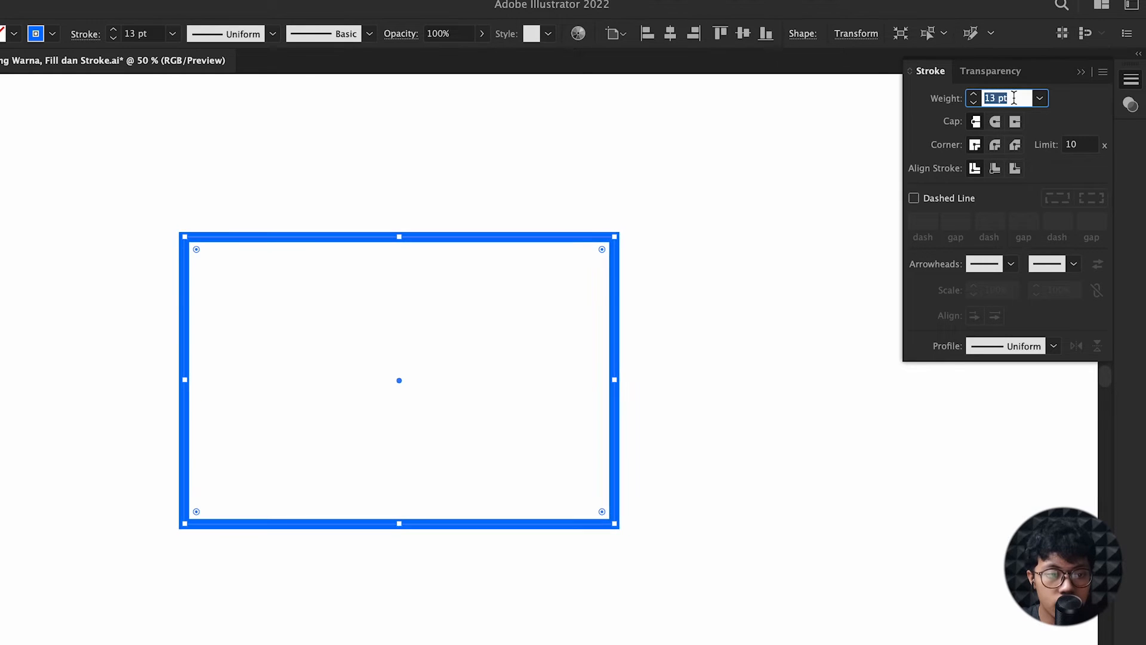
{"action": "key", "text": "Down"}
{"action": "key", "text": "Up"}
{"action": "key", "text": "Up"}
{"action": "key", "text": "Up"}
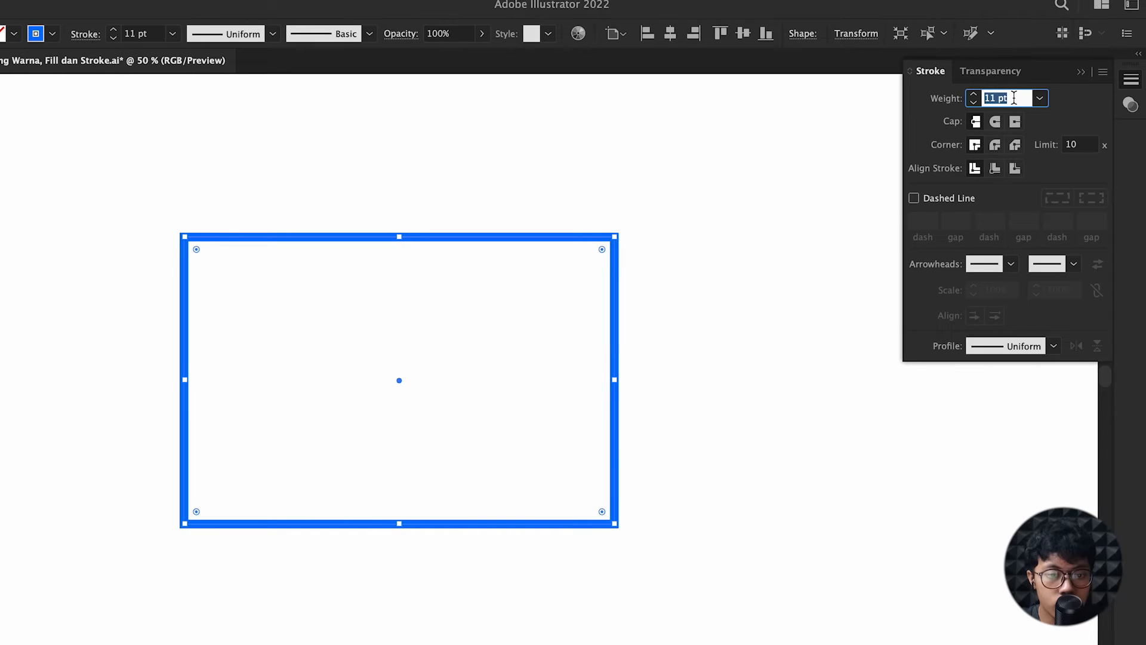
{"action": "key", "text": "Up"}
{"action": "key", "text": "Up"}
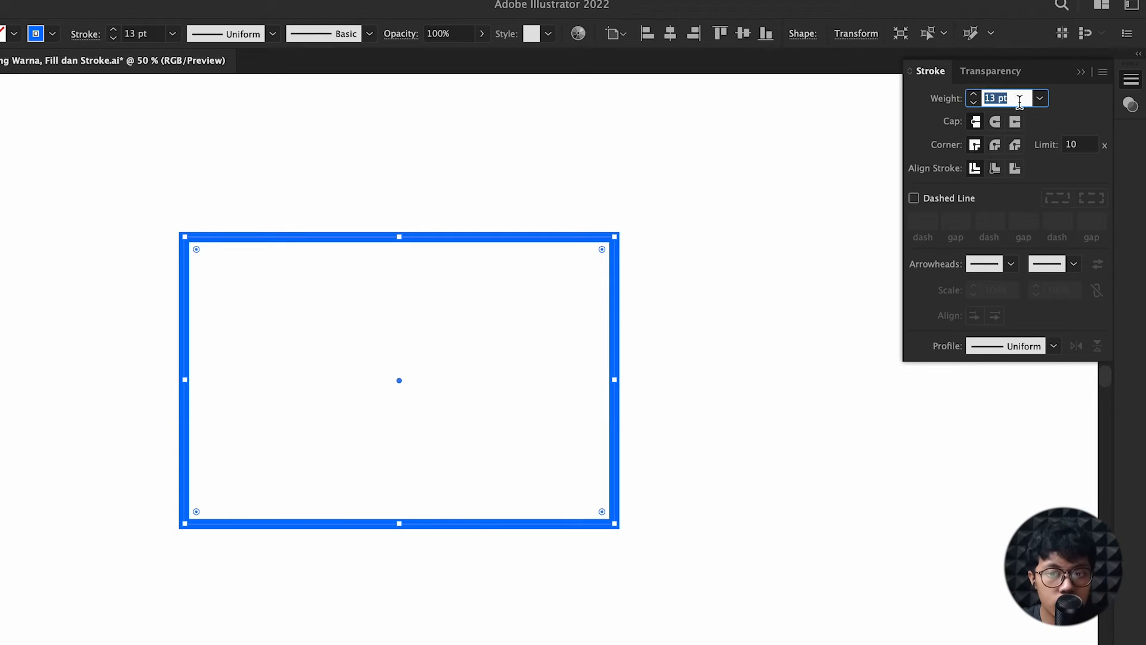
{"action": "left_click", "coordinate": [1037, 110]}
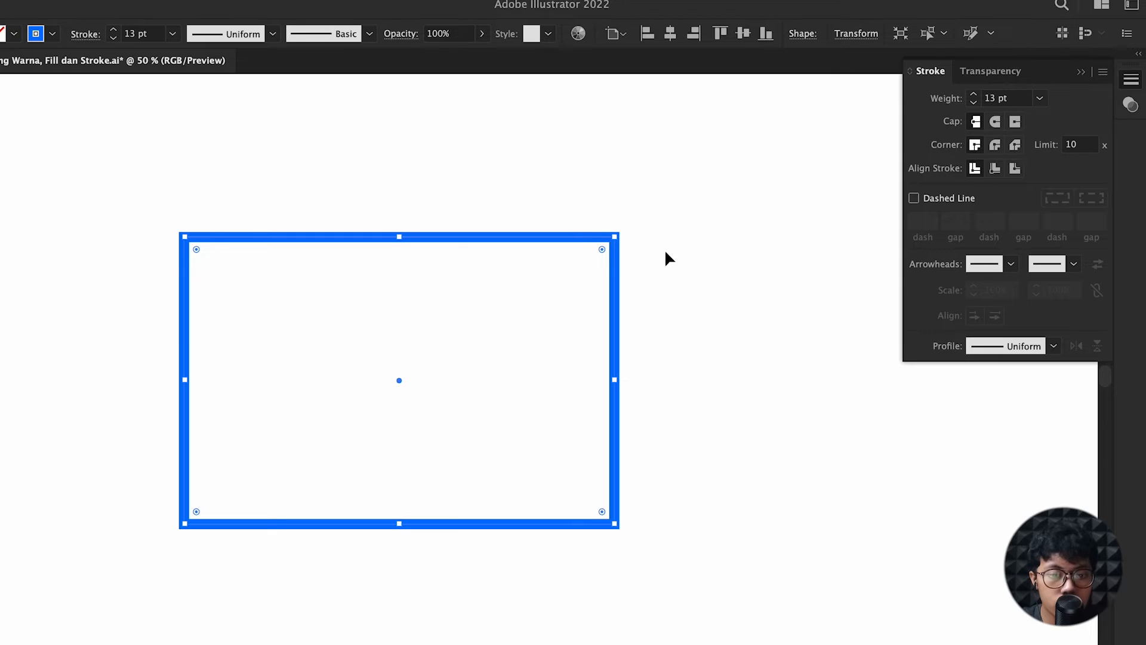
- Draw a straight horizontal line above the rectangle with the Pen tool, about as wide as the rectangle, and deselect it
{"action": "left_click_drag", "start_coordinate": [686, 251], "coordinate": [535, 241]}
{"action": "left_click_drag", "start_coordinate": [456, 205], "coordinate": [596, 264]}
{"action": "scroll", "coordinate": [371, 201], "scroll_direction": "up", "scroll_amount": 1}
{"action": "left_click_drag", "start_coordinate": [371, 202], "coordinate": [410, 218]}
{"action": "key", "text": "p"}
{"action": "left_click", "coordinate": [140, 228]}
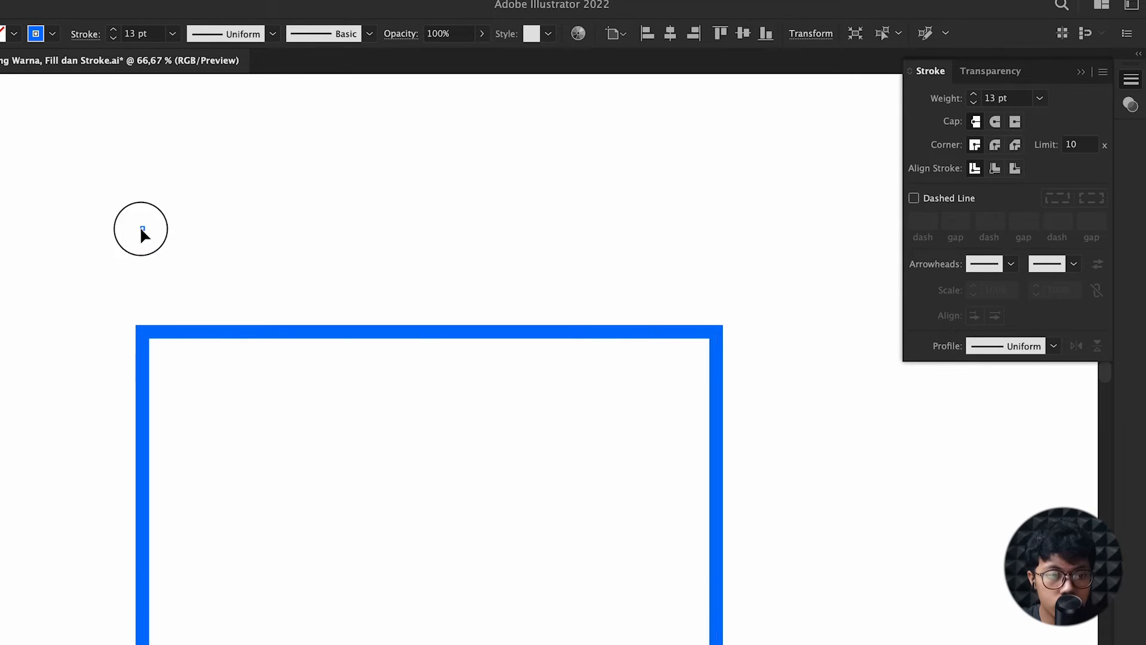
{"action": "left_click", "coordinate": [715, 234], "text": "shift"}
{"action": "left_click", "coordinate": [614, 260], "text": "super"}
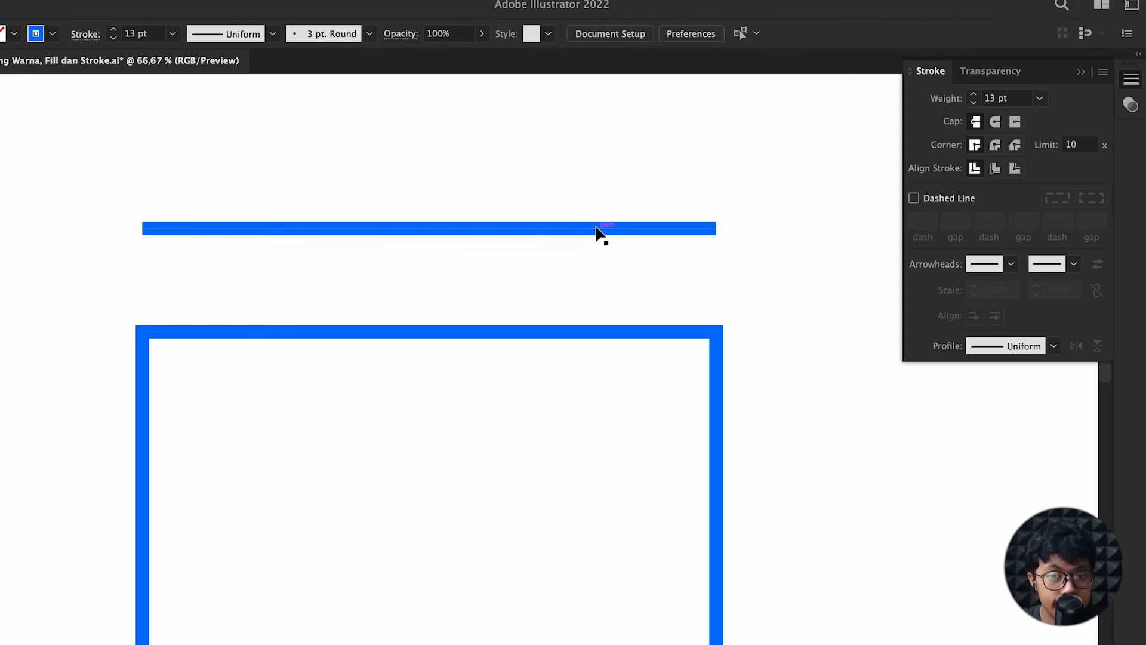
- Select the horizontal line, apply a Round Cap to its ends, and compare the line with the rectangle
{"action": "scroll", "coordinate": [668, 202], "scroll_direction": "up", "scroll_amount": 1}
{"action": "scroll", "coordinate": [790, 232], "scroll_direction": "up", "scroll_amount": 2}
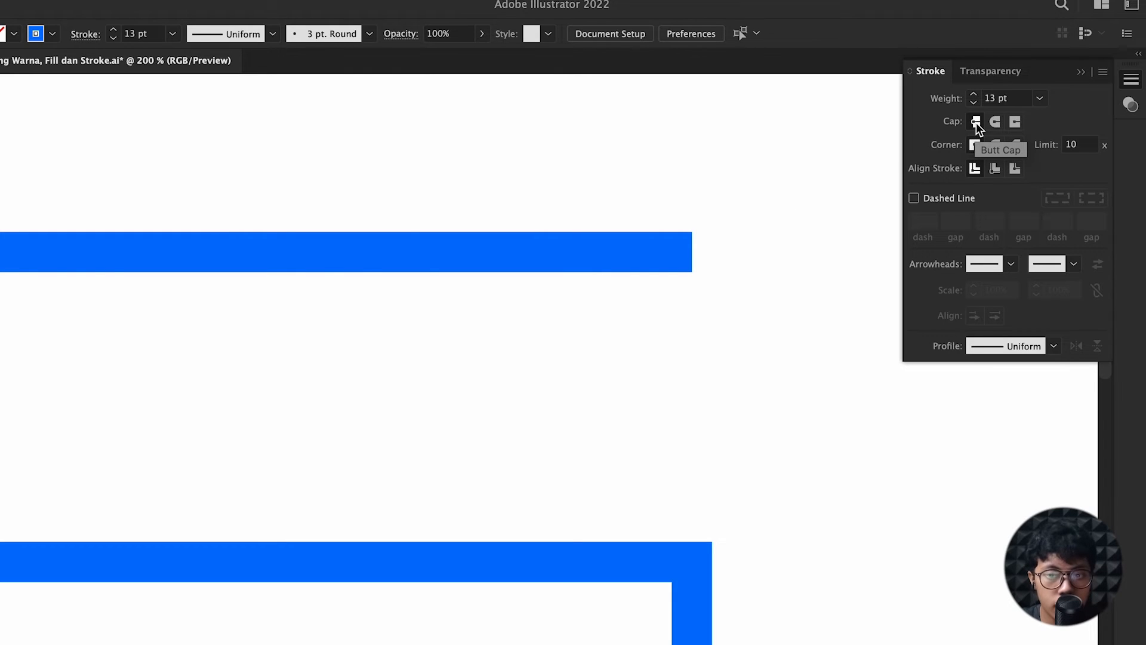
{"action": "scroll", "coordinate": [823, 220], "scroll_direction": "up", "scroll_amount": 1}
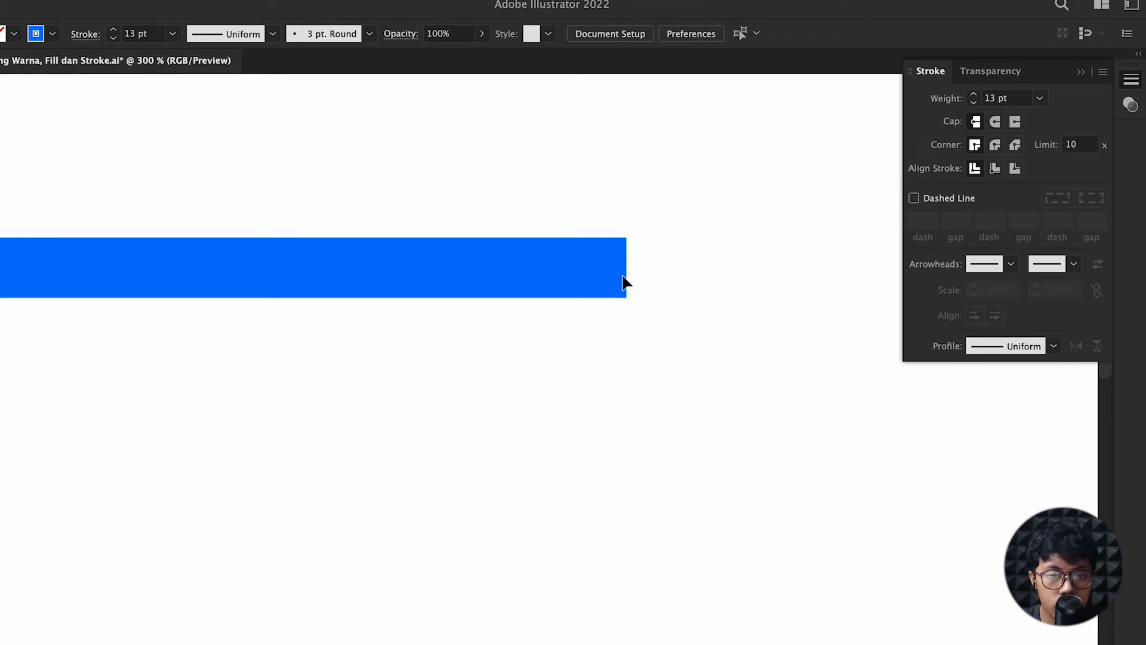
{"action": "left_click_drag", "start_coordinate": [496, 149], "coordinate": [684, 431]}
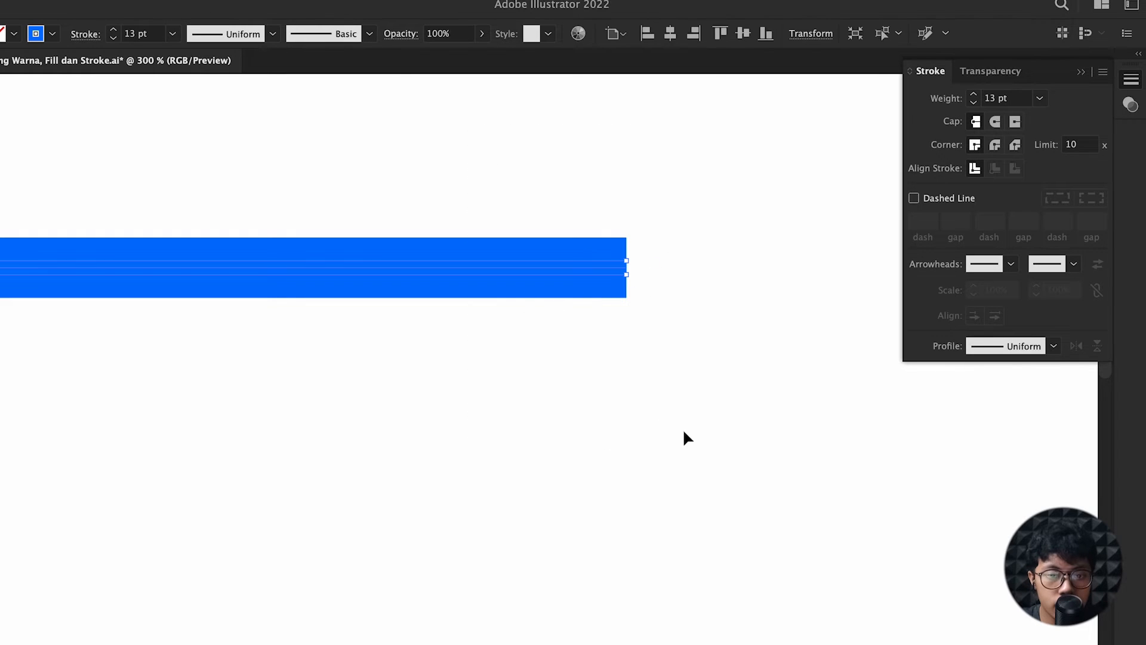
{"action": "left_click", "coordinate": [996, 122]}
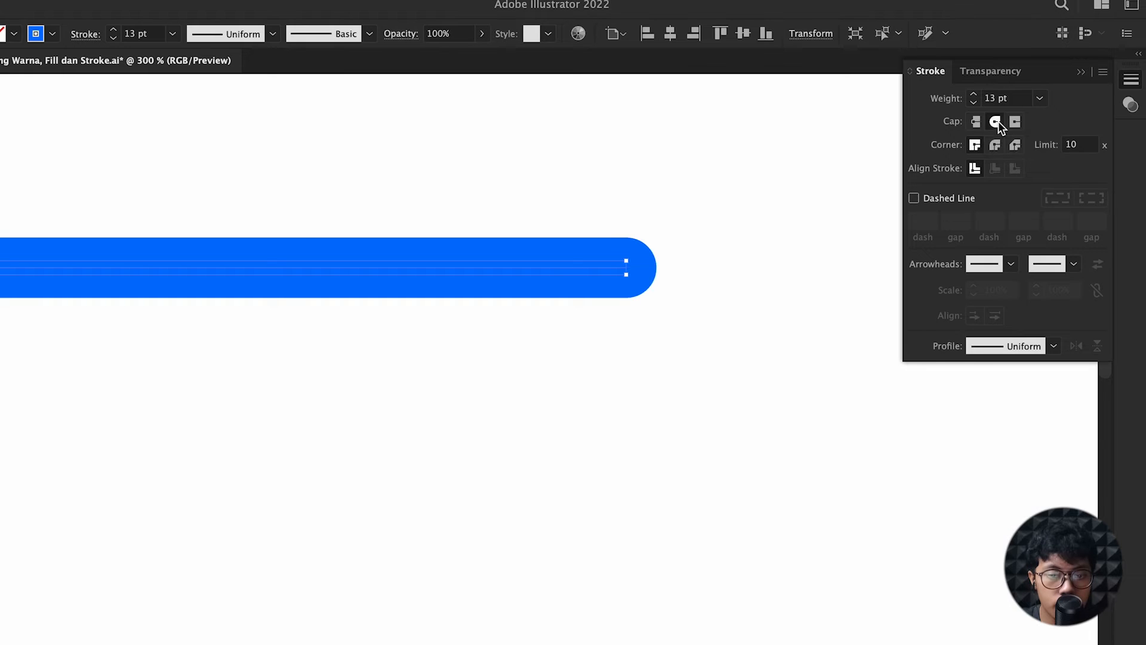
{"action": "key", "text": "ctrl+minus"}
{"action": "key", "text": "ctrl+minus"}
{"action": "mouse_move", "coordinate": [332, 370]}
{"action": "left_mouse_down"}
{"action": "mouse_move", "coordinate": [810, 401]}
{"action": "mouse_move", "coordinate": [357, 473]}
{"action": "mouse_move", "coordinate": [550, 455]}
{"action": "left_mouse_up"}
{"action": "left_click_drag", "start_coordinate": [789, 430], "coordinate": [0, 423]}
{"action": "left_click", "coordinate": [595, 275]}
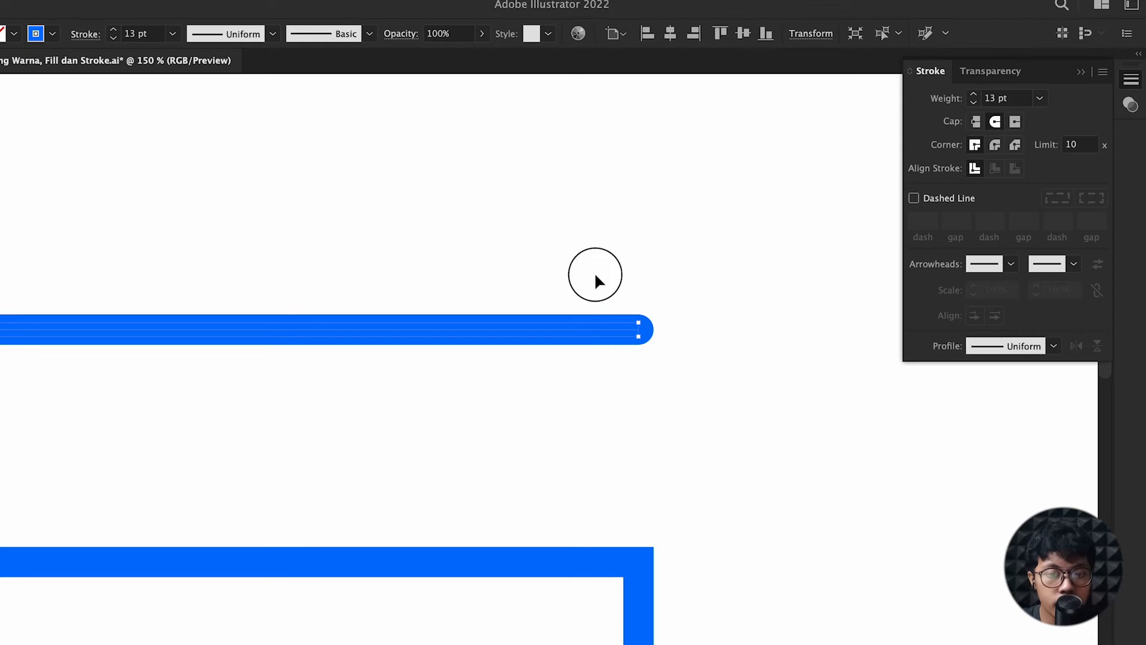
- Change the line's ends to a Projecting Cap and examine the cap closely beyond the endpoint
{"action": "left_click", "coordinate": [1014, 122]}
{"action": "scroll", "coordinate": [692, 309], "scroll_direction": "up", "scroll_amount": 2}
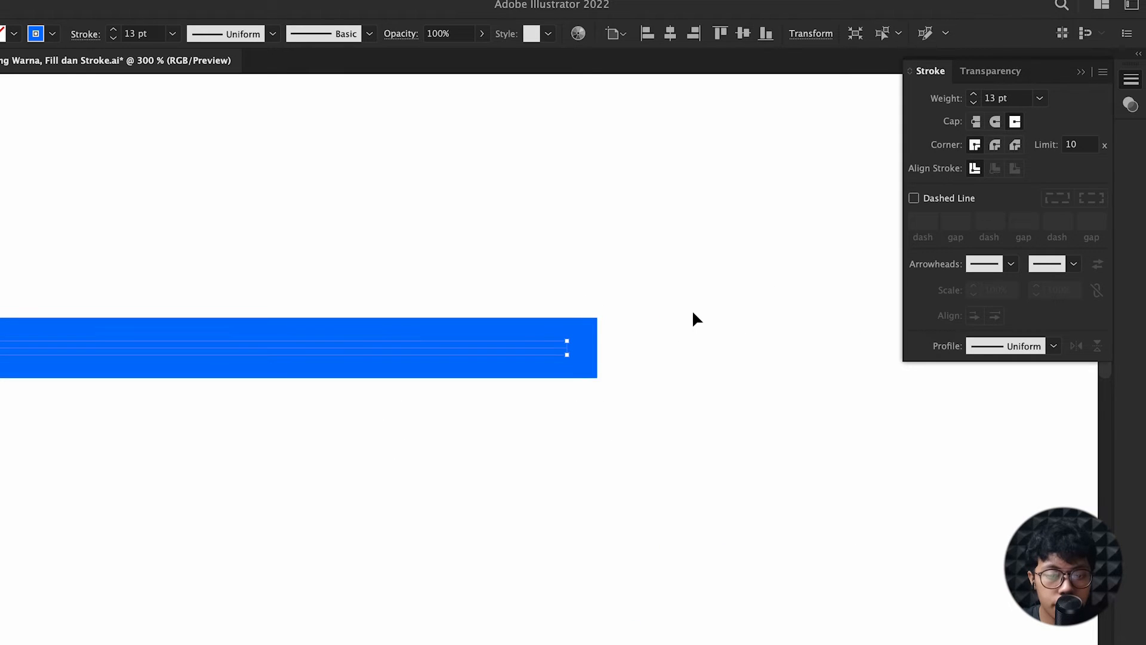
{"action": "scroll", "coordinate": [603, 323], "scroll_direction": "up", "scroll_amount": 1}
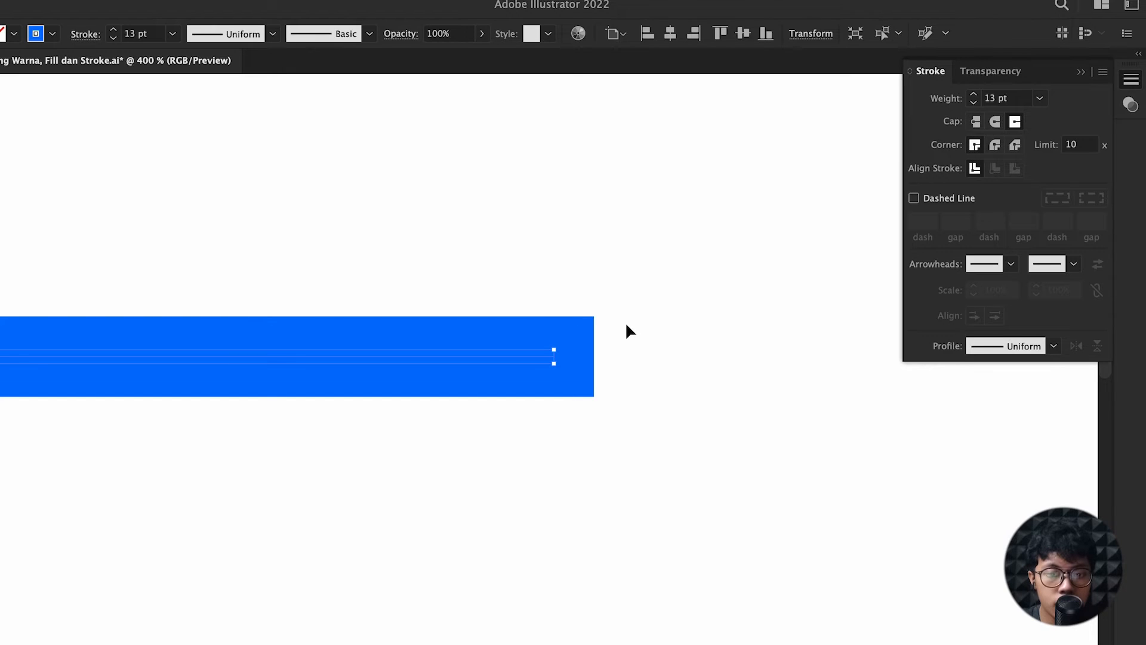
{"action": "scroll", "coordinate": [591, 369], "scroll_direction": "up", "scroll_amount": 1}
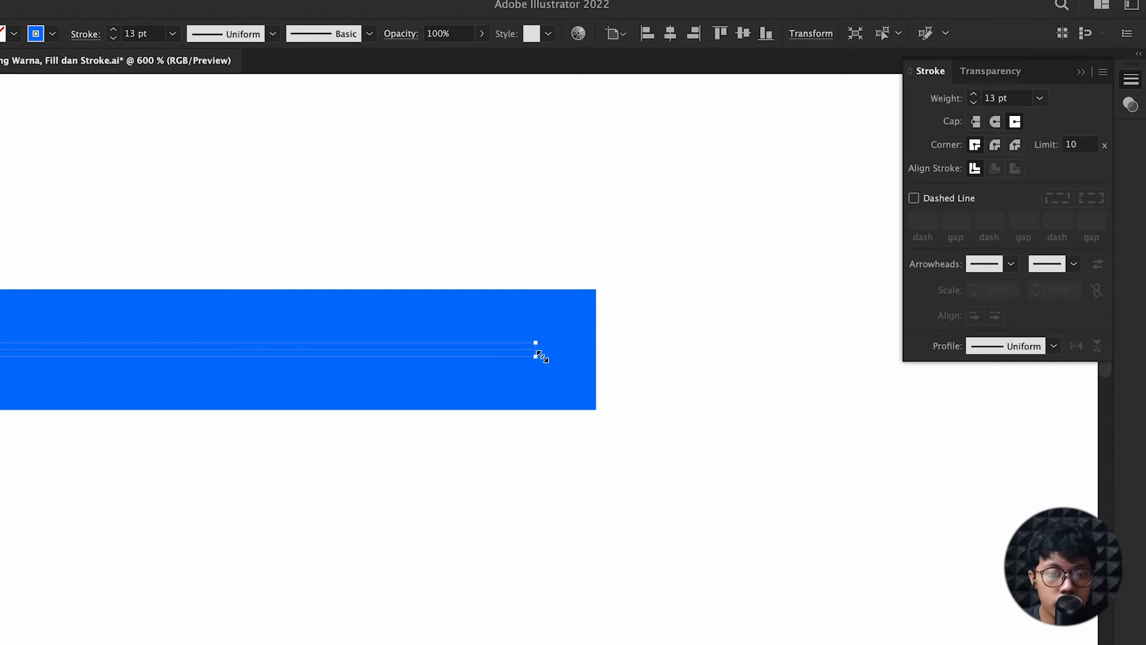
{"action": "scroll", "coordinate": [538, 353], "scroll_direction": "up", "scroll_amount": 2}
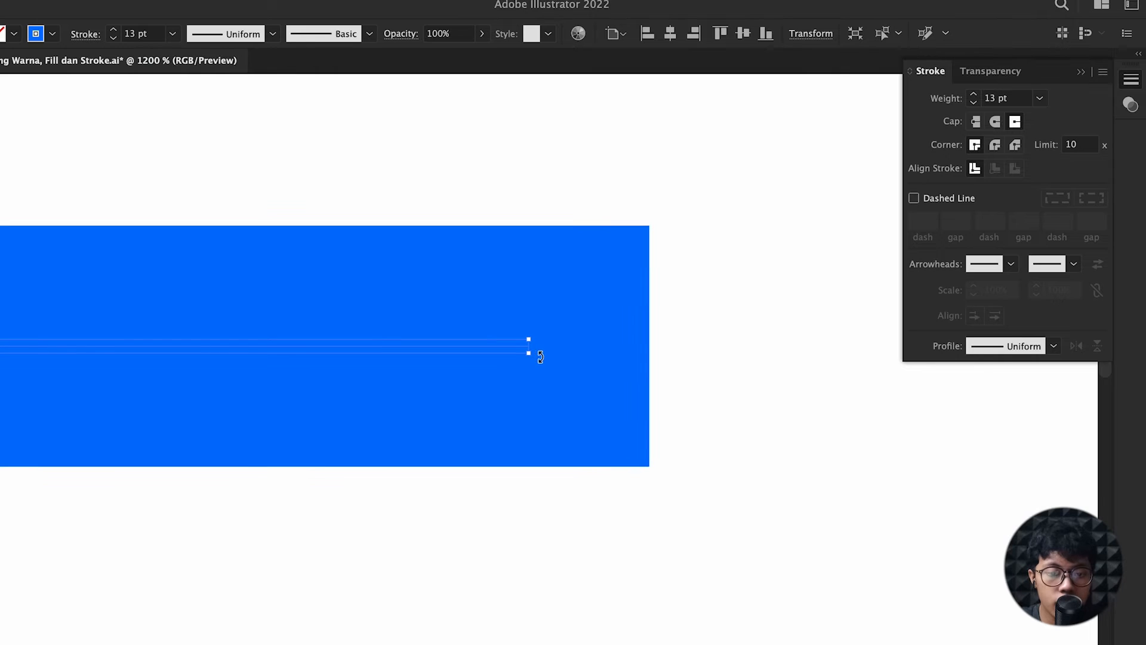
- Switch the line's ends to a Butt Cap and back to a Projecting Cap, comparing them at the right endpoint
{"action": "scroll", "coordinate": [535, 352], "scroll_direction": "up", "scroll_amount": 1}
{"action": "scroll", "coordinate": [519, 361], "scroll_direction": "up", "scroll_amount": 1}
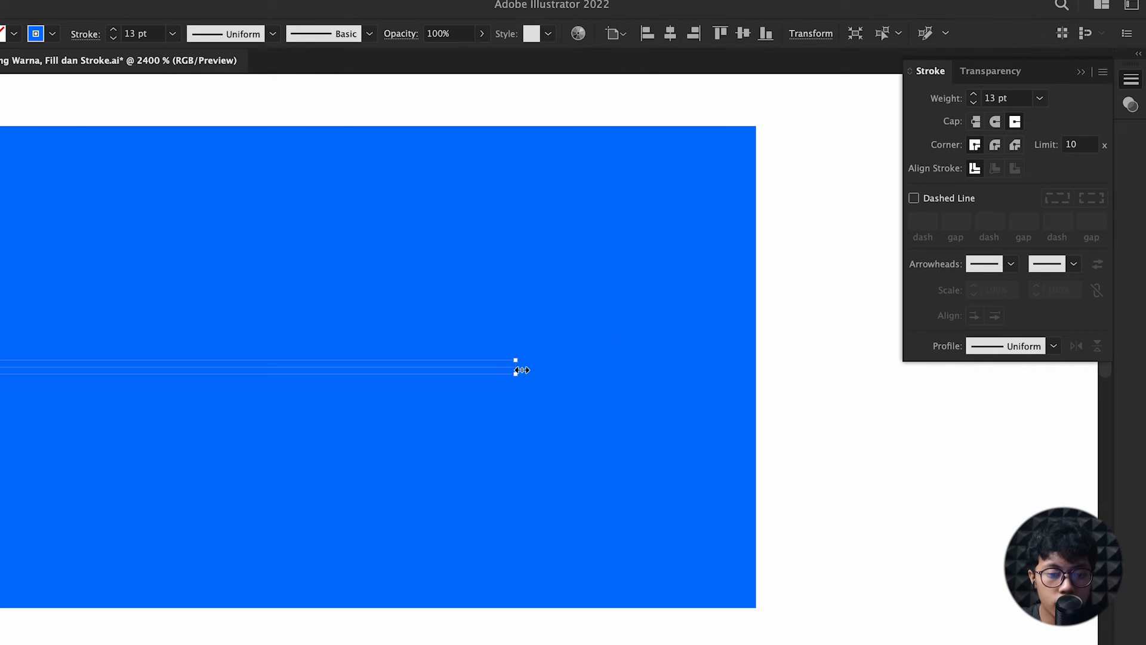
{"action": "scroll", "coordinate": [522, 370], "scroll_direction": "down", "scroll_amount": 1}
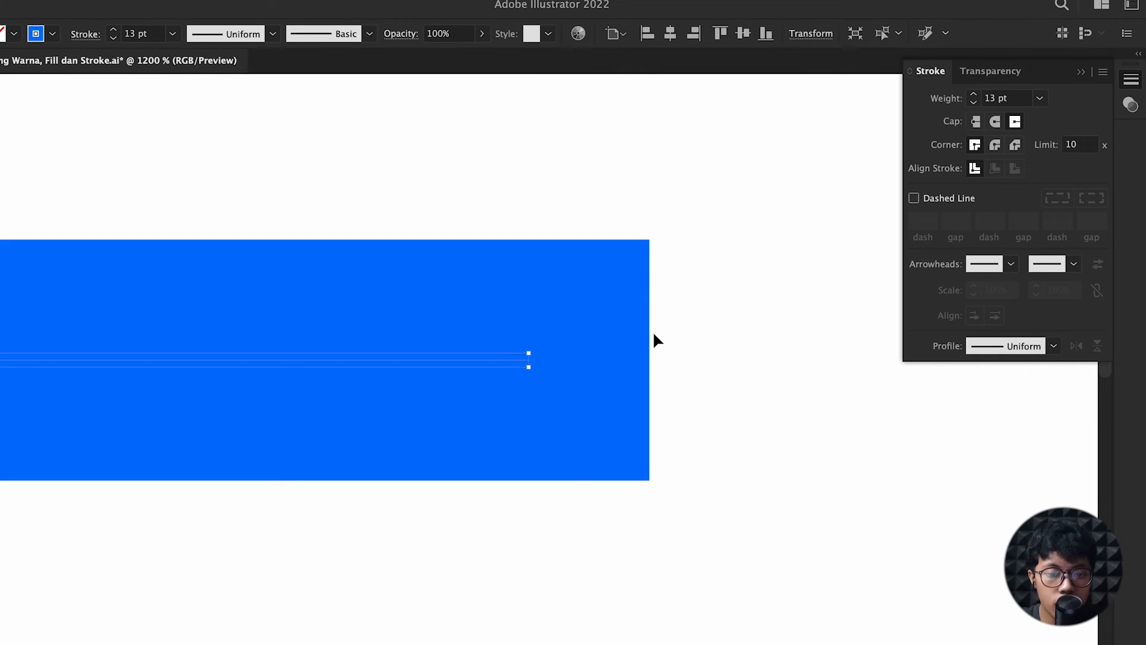
{"action": "scroll", "coordinate": [653, 332], "scroll_direction": "down", "scroll_amount": 1}
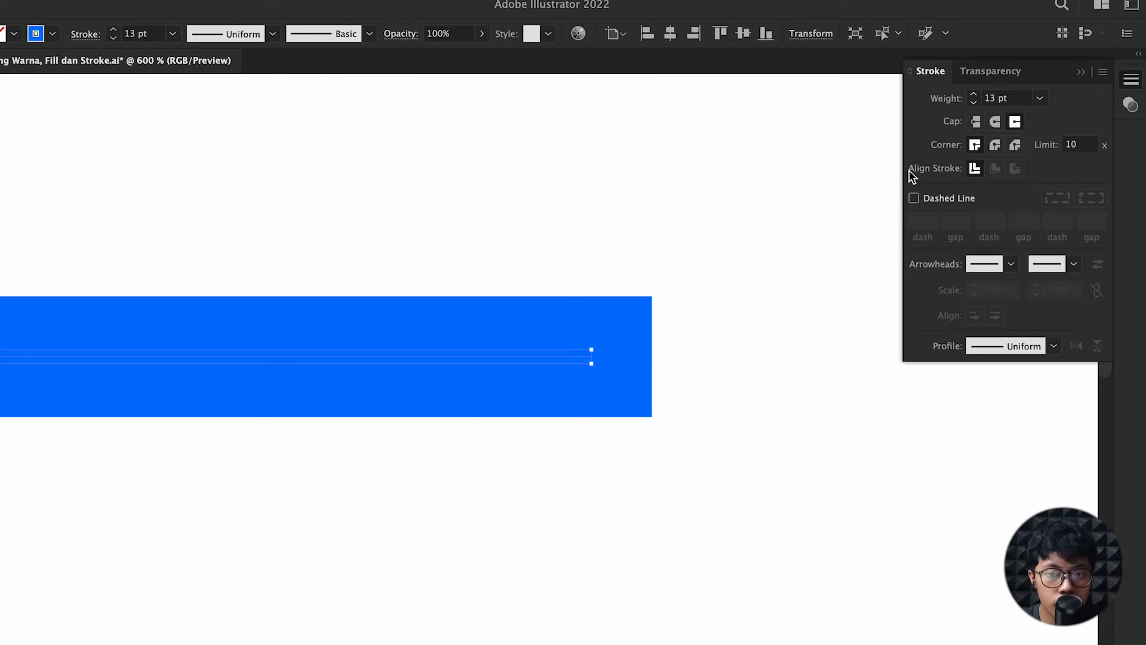
{"action": "left_click", "coordinate": [976, 121]}
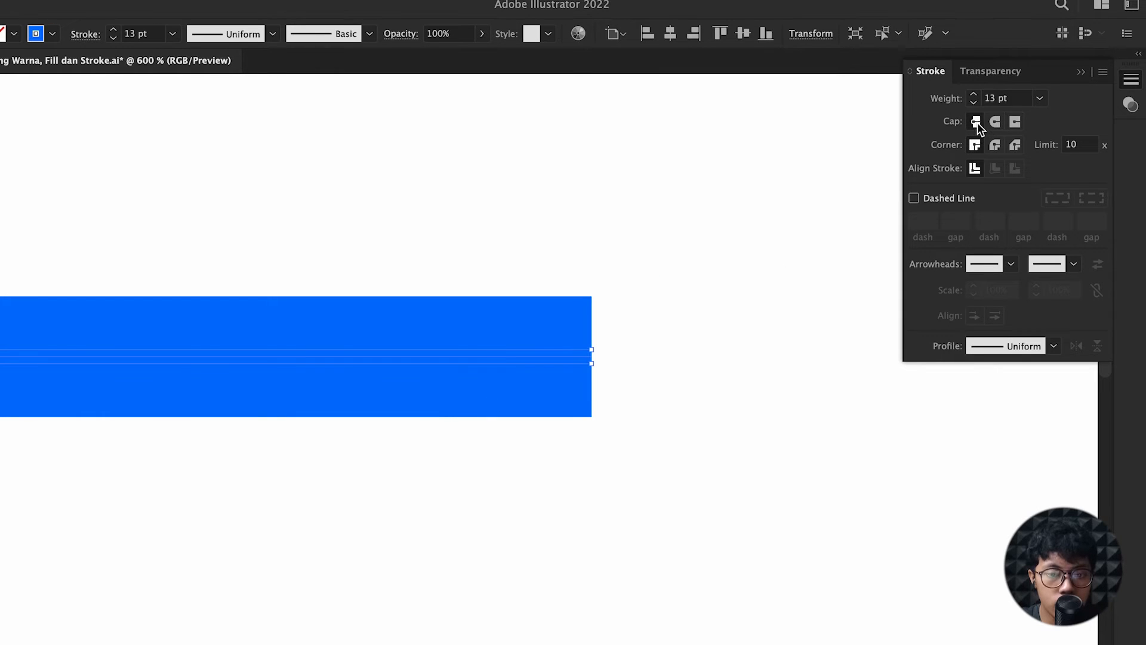
{"action": "left_click", "coordinate": [1015, 121]}
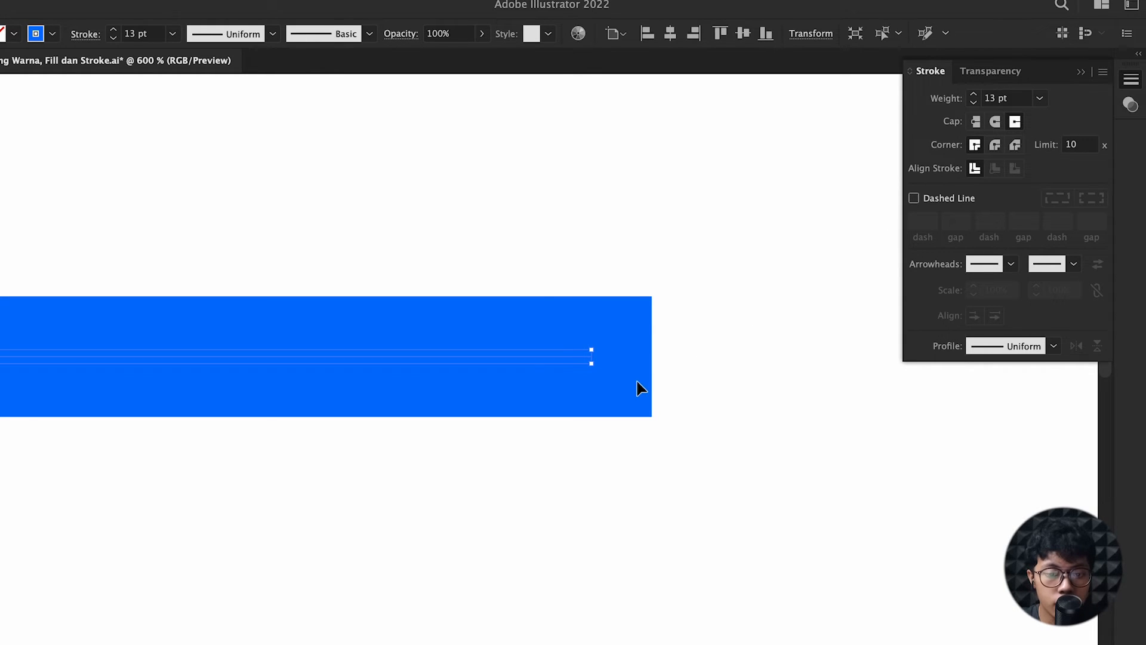
- Compare the line's left end with the rectangle's edge, reselect the line and set its ends to a Butt Cap
{"action": "scroll", "coordinate": [639, 388], "scroll_direction": "down", "scroll_amount": 4}
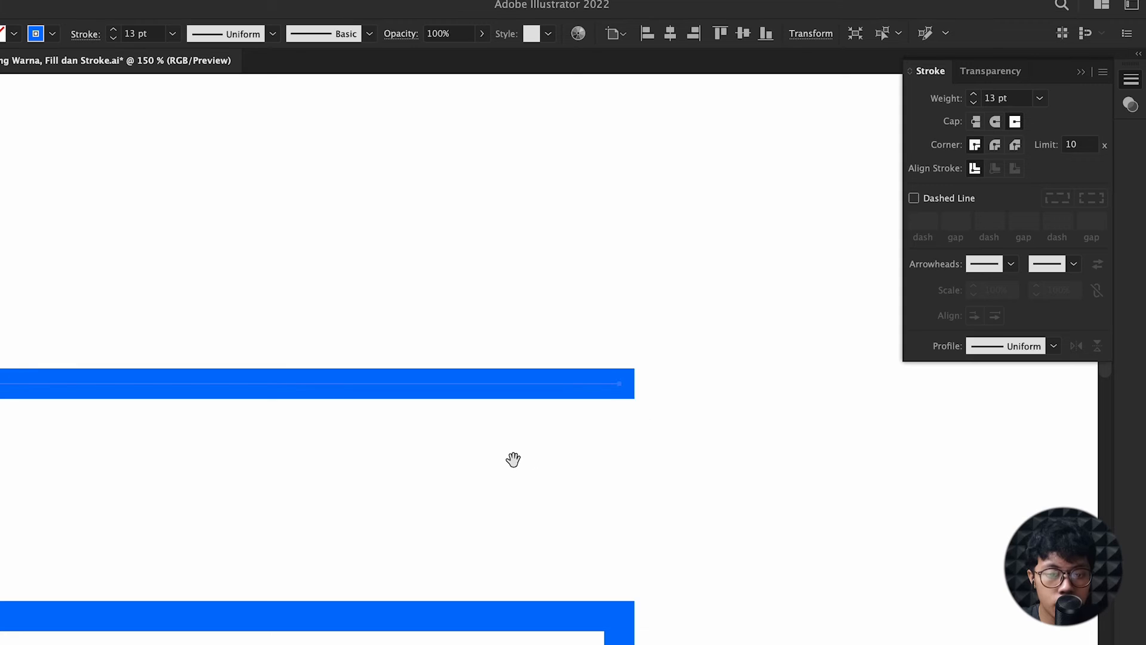
{"action": "scroll", "coordinate": [532, 457], "scroll_direction": "left", "scroll_amount": 10}
{"action": "scroll", "coordinate": [531, 458], "scroll_direction": "down", "scroll_amount": 4}
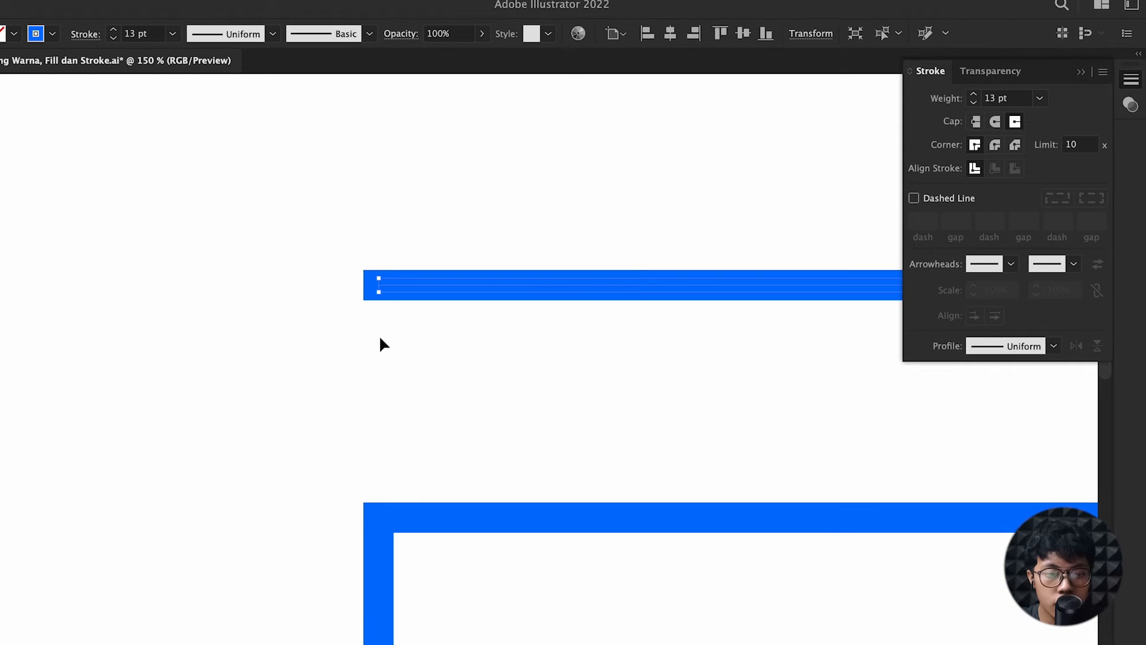
{"action": "scroll", "coordinate": [385, 302], "scroll_direction": "up", "scroll_amount": 2}
{"action": "scroll", "coordinate": [382, 295], "scroll_direction": "down", "scroll_amount": 2}
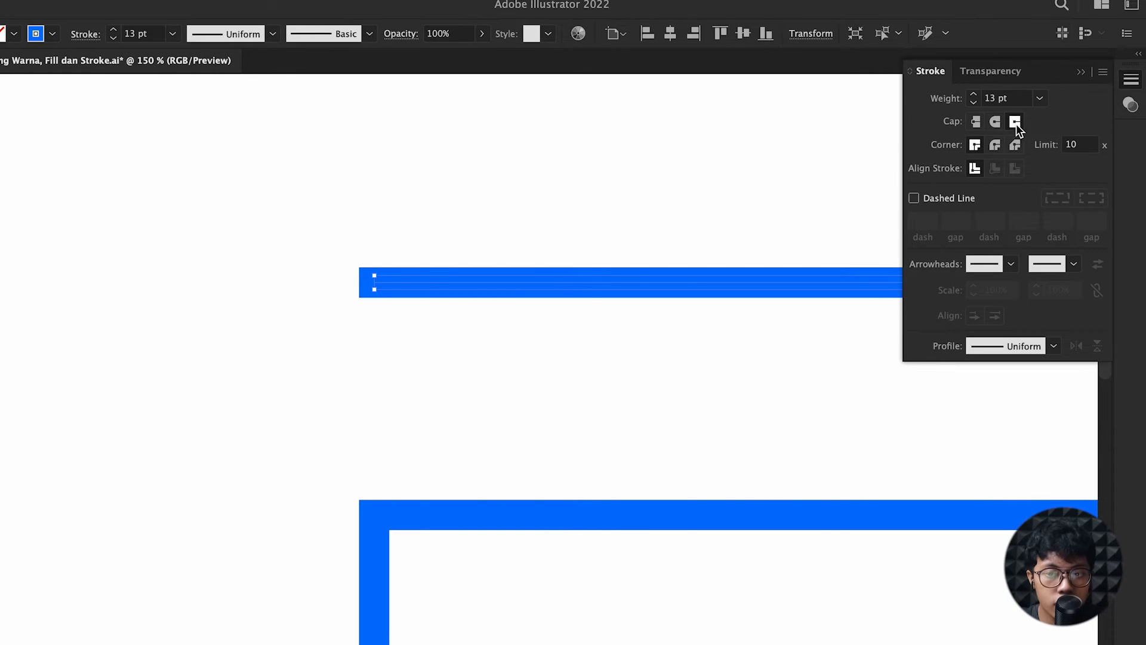
{"action": "left_click", "coordinate": [492, 202]}
{"action": "scroll", "coordinate": [418, 212], "scroll_direction": "right", "scroll_amount": 6}
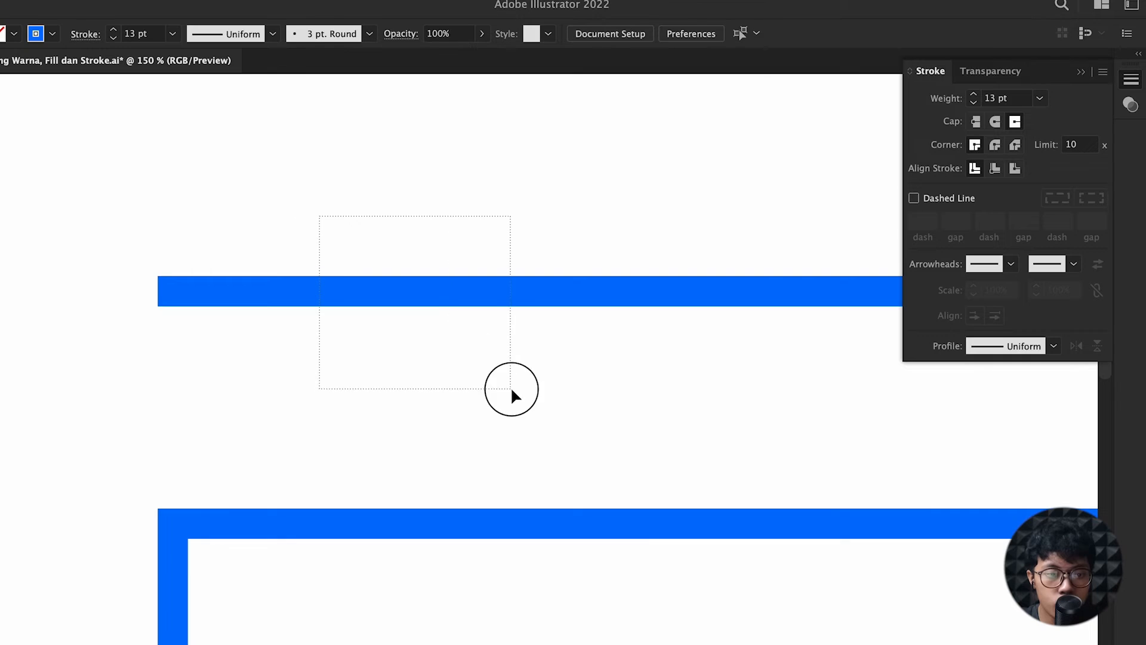
{"action": "left_click_drag", "start_coordinate": [511, 386], "coordinate": [513, 384]}
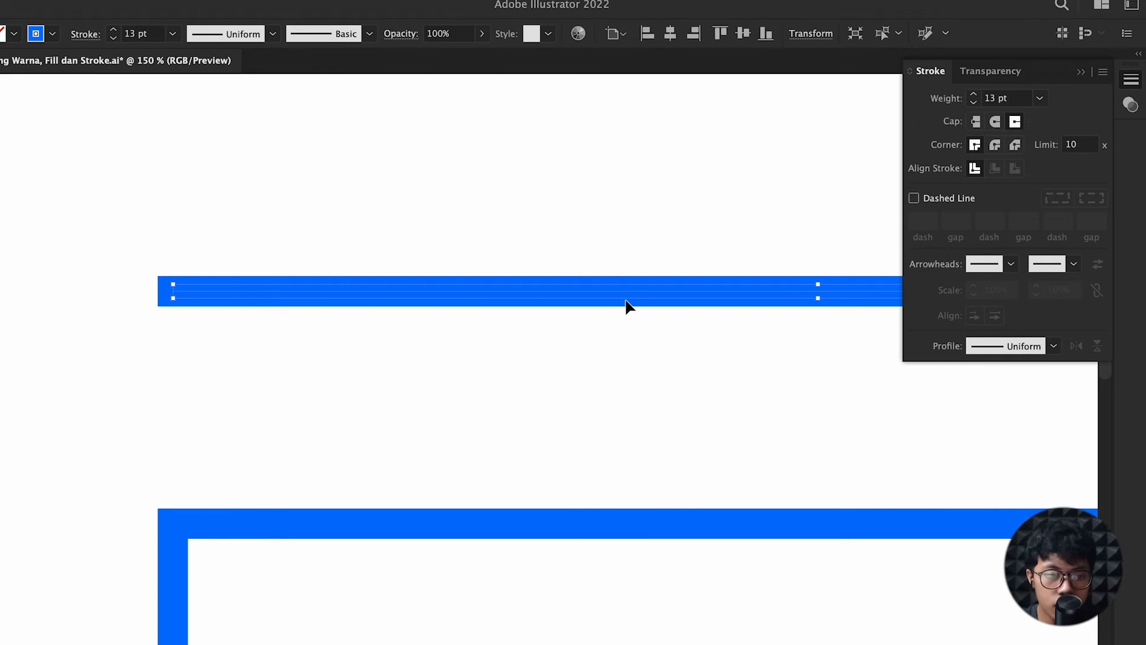
{"action": "left_click", "coordinate": [977, 122]}
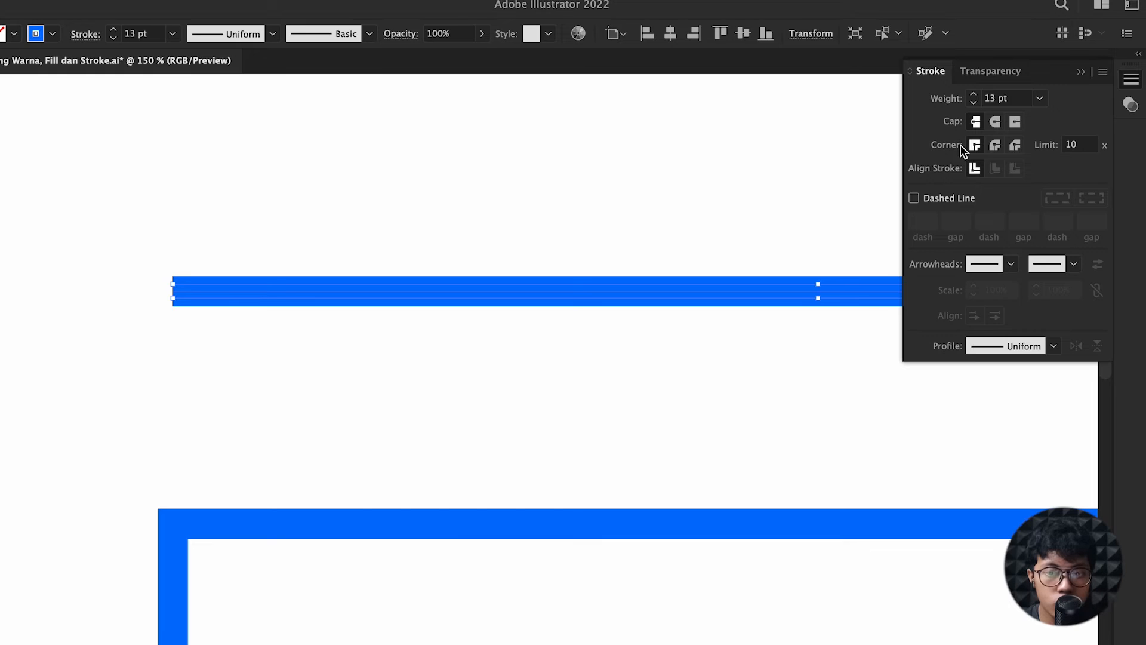
- Select the rectangle, apply a Round Join to its corners and examine the upper-right corner up close
{"action": "left_click_drag", "start_coordinate": [400, 530], "coordinate": [406, 337]}
{"action": "scroll", "coordinate": [406, 339], "scroll_direction": "down", "scroll_amount": 2}
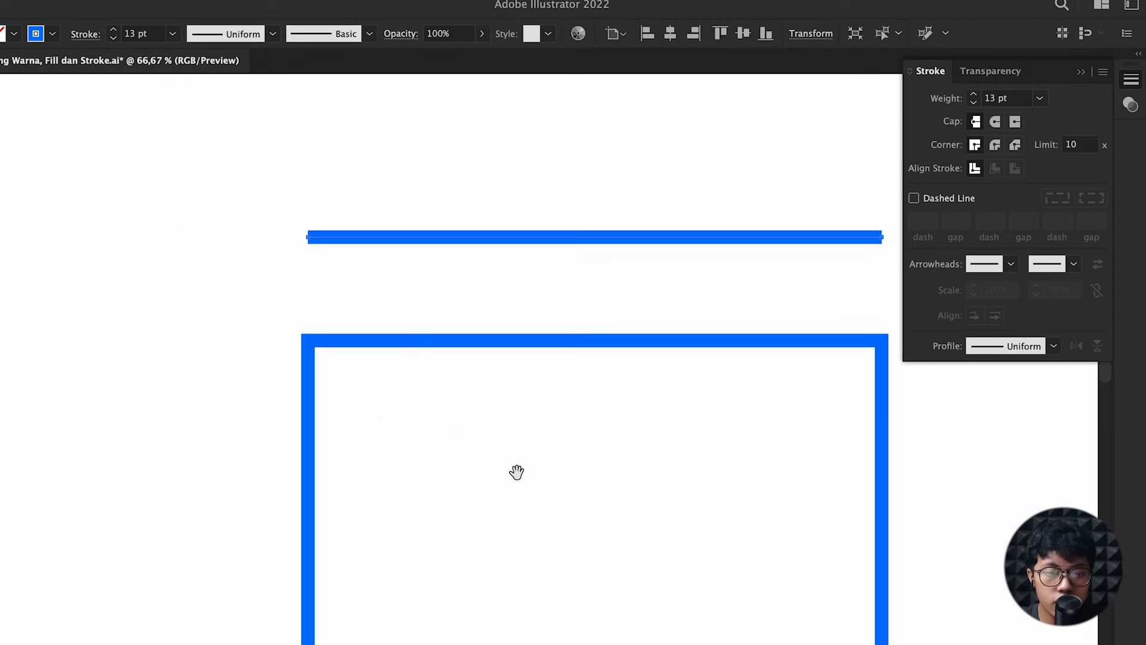
{"action": "left_click_drag", "start_coordinate": [517, 471], "coordinate": [463, 327]}
{"action": "left_click_drag", "start_coordinate": [876, 289], "coordinate": [765, 158]}
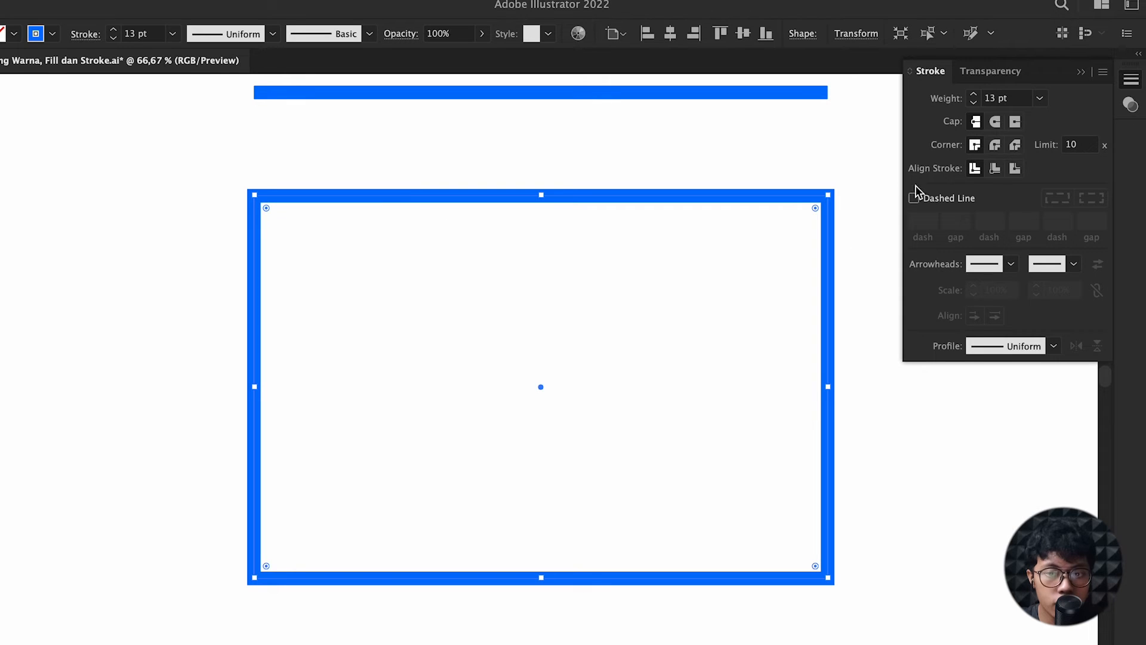
{"action": "left_click", "coordinate": [994, 145]}
{"action": "left_click_drag", "start_coordinate": [831, 212], "coordinate": [763, 231]}
{"action": "scroll", "coordinate": [770, 213], "scroll_direction": "up", "scroll_amount": 4}
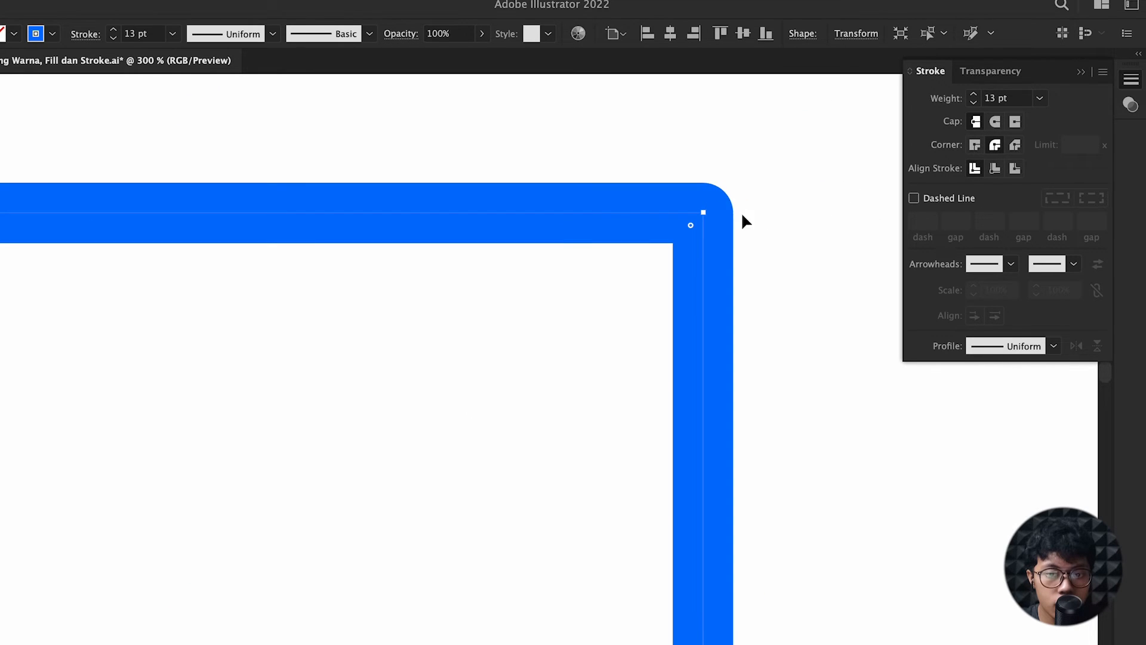
{"action": "scroll", "coordinate": [708, 281], "scroll_direction": "down", "scroll_amount": 4}
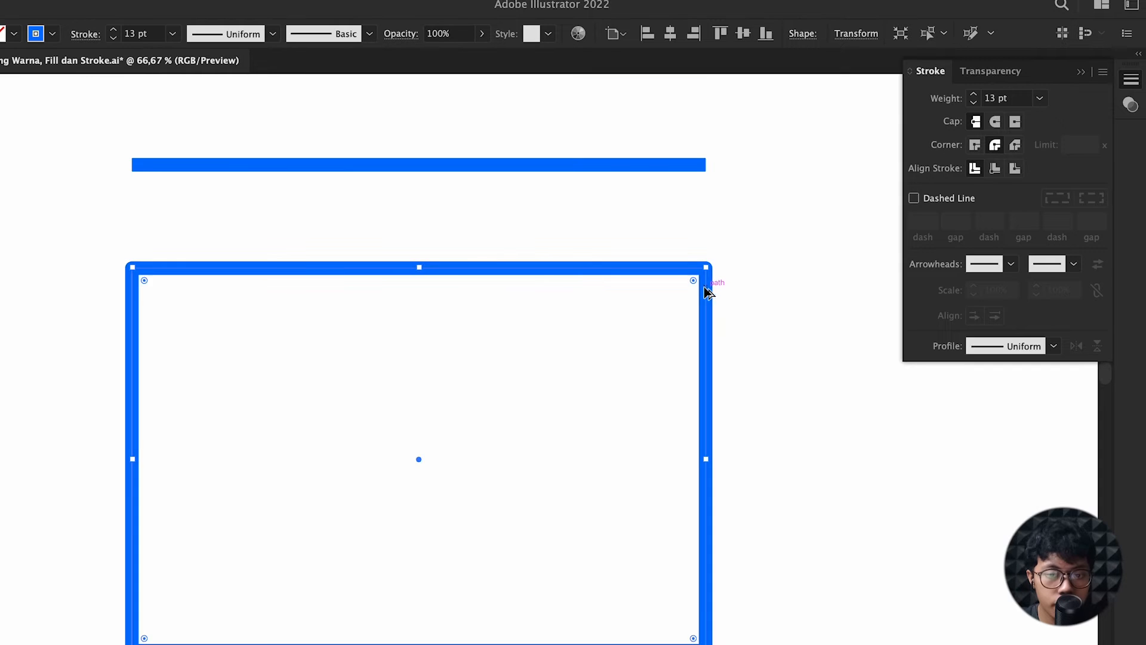
- Try rounding the rectangle's corners with the corner widget and undo that change
{"action": "left_click_drag", "start_coordinate": [694, 279], "coordinate": [636, 332]}
{"action": "key", "text": "super+z"}
{"action": "scroll", "coordinate": [589, 289], "scroll_direction": "left", "scroll_amount": 2}
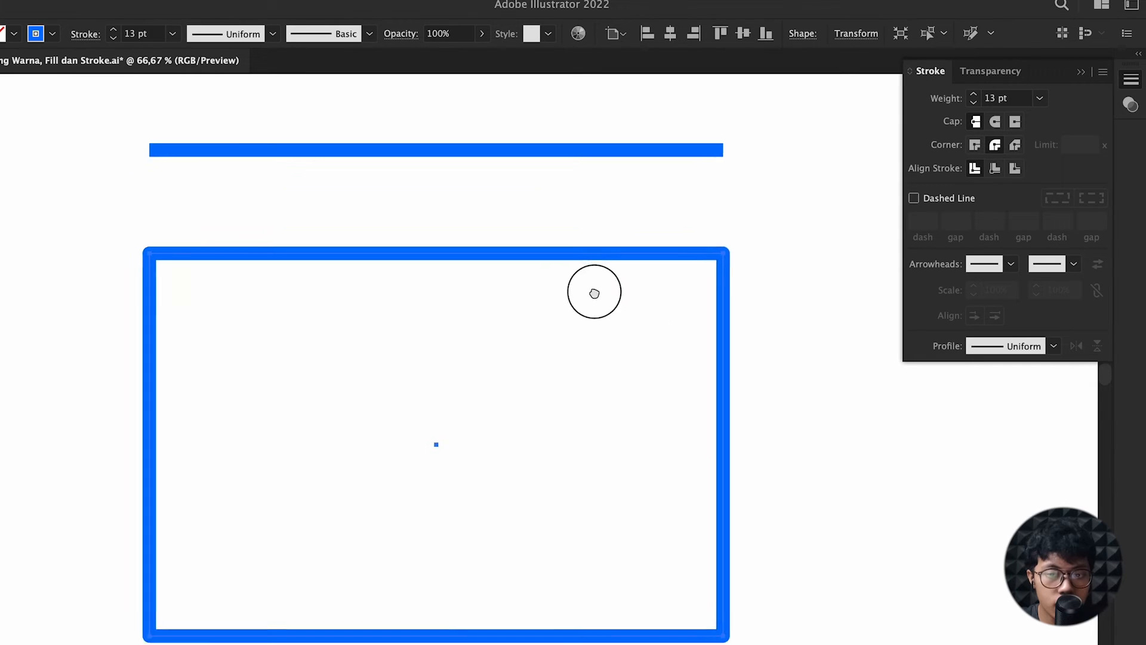
{"action": "scroll", "coordinate": [563, 299], "scroll_direction": "left", "scroll_amount": 3}
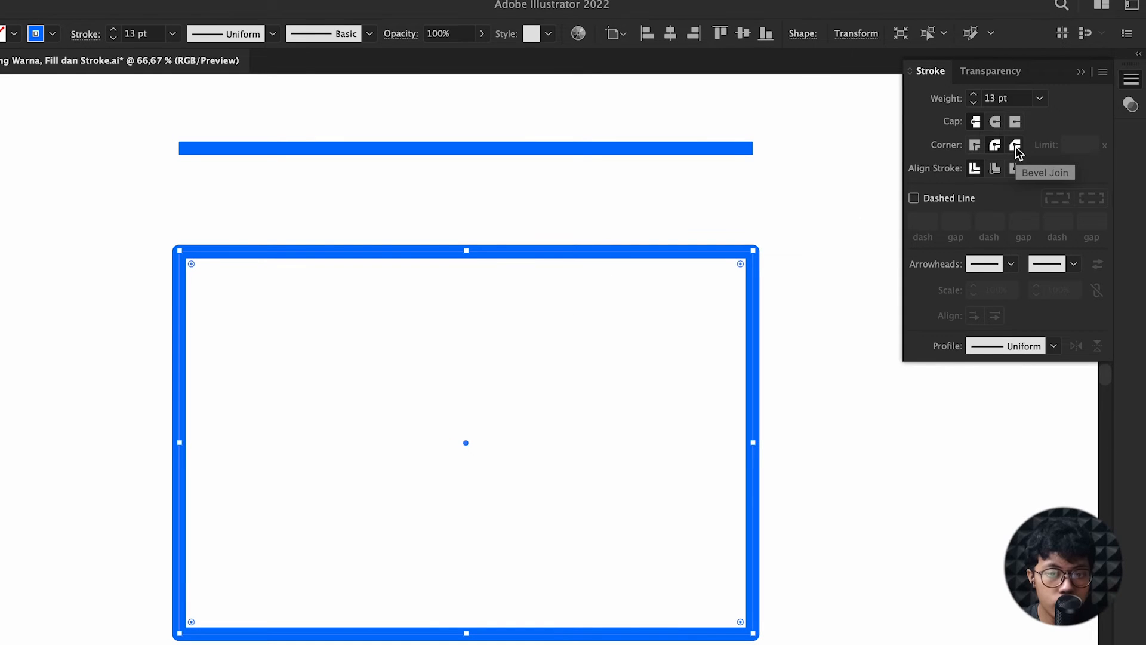
- Change the rectangle's corners to a Bevel Join and examine the upper-right corner
{"action": "scroll", "coordinate": [745, 248], "scroll_direction": "up", "scroll_amount": 3}
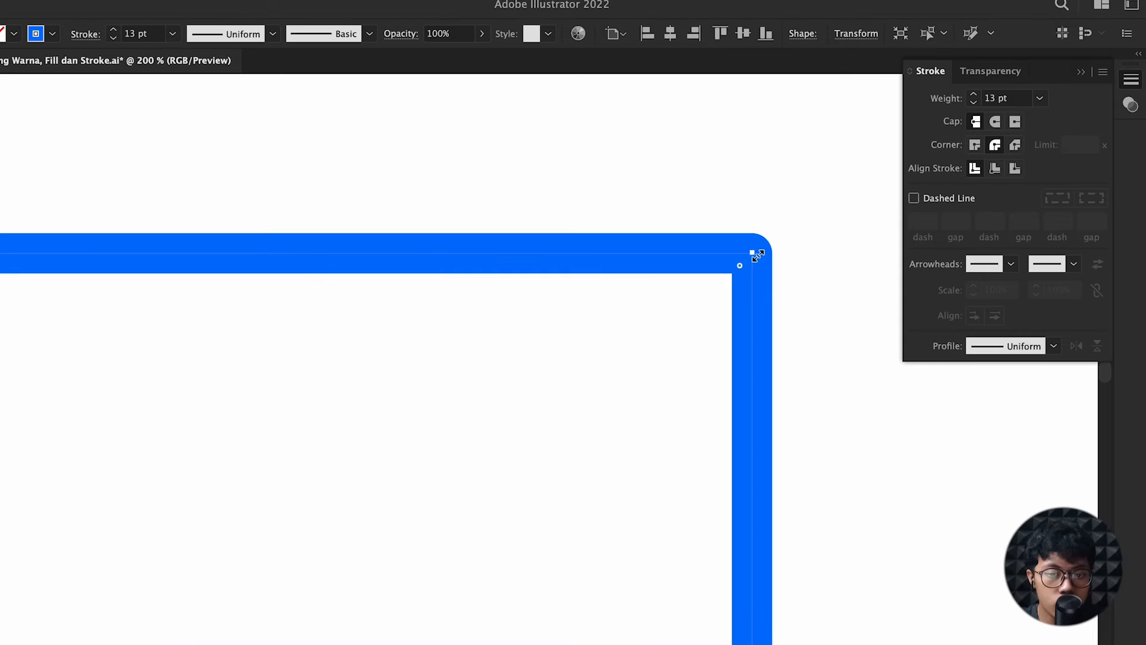
{"action": "scroll", "coordinate": [753, 317], "scroll_direction": "down", "scroll_amount": 1}
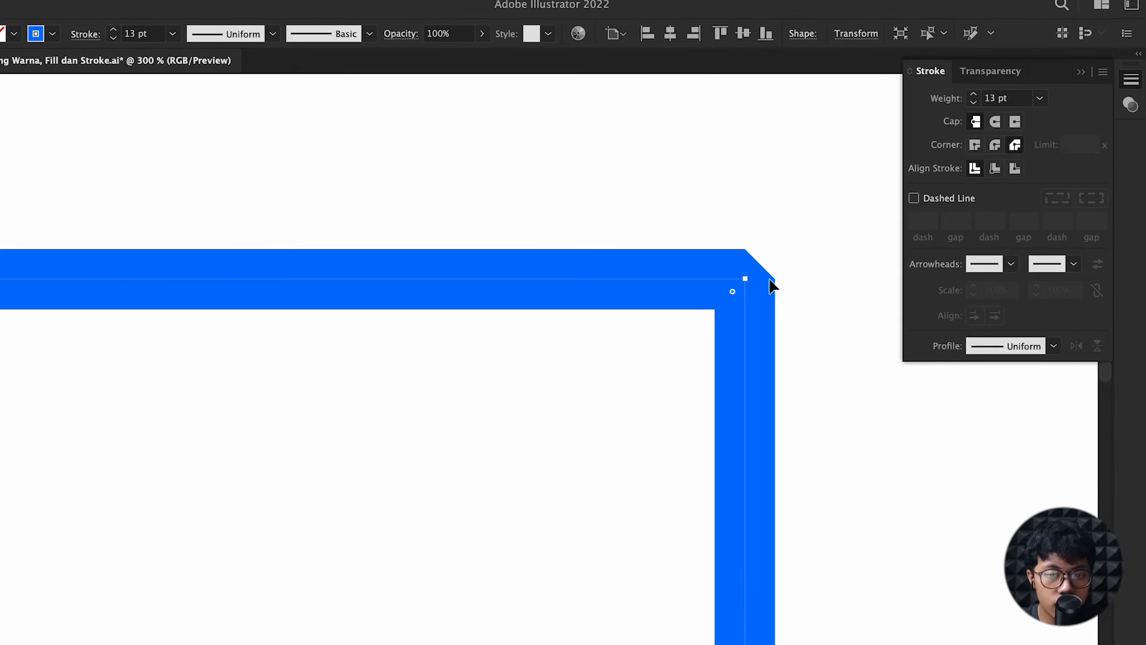
{"action": "scroll", "coordinate": [761, 280], "scroll_direction": "down", "scroll_amount": 3}
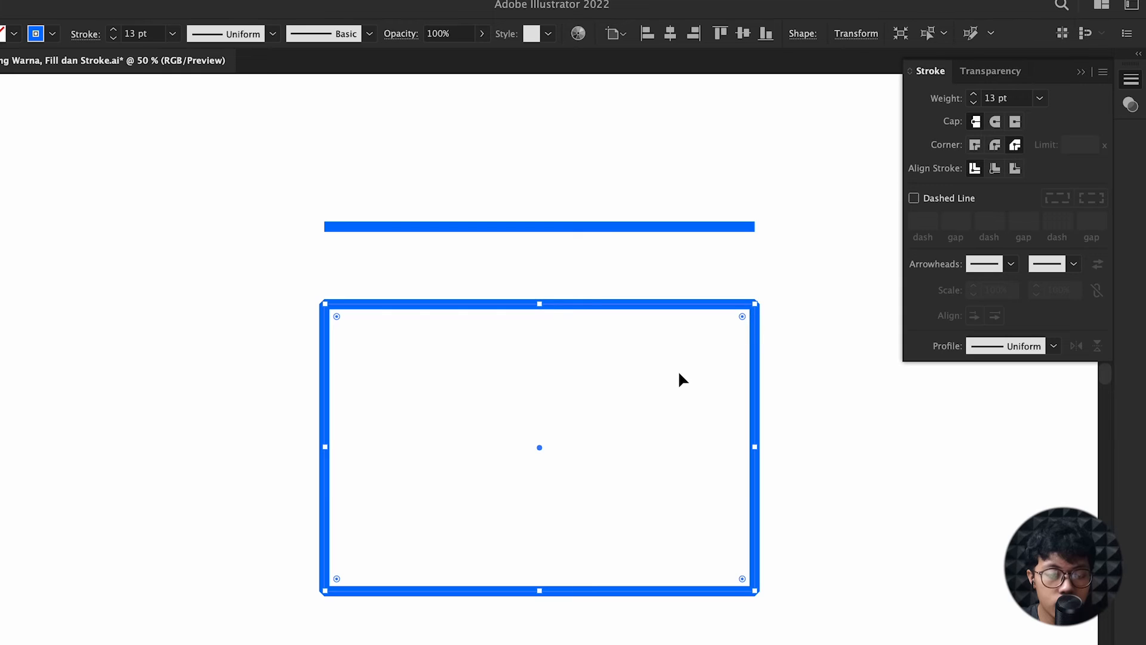
{"action": "scroll", "coordinate": [668, 382], "scroll_direction": "down", "scroll_amount": 3}
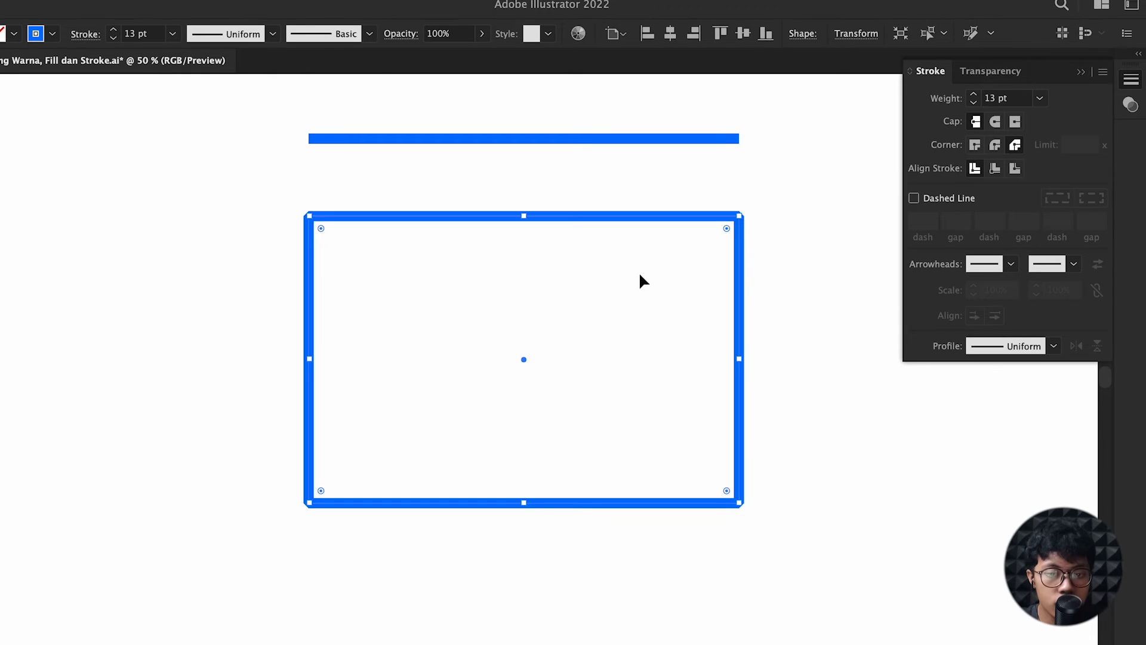
- Set the rectangle's corners back to a Miter Join
{"action": "scroll", "coordinate": [639, 272], "scroll_direction": "up", "scroll_amount": 1}
{"action": "scroll", "coordinate": [818, 233], "scroll_direction": "up", "scroll_amount": 1}
{"action": "left_click", "coordinate": [976, 145]}
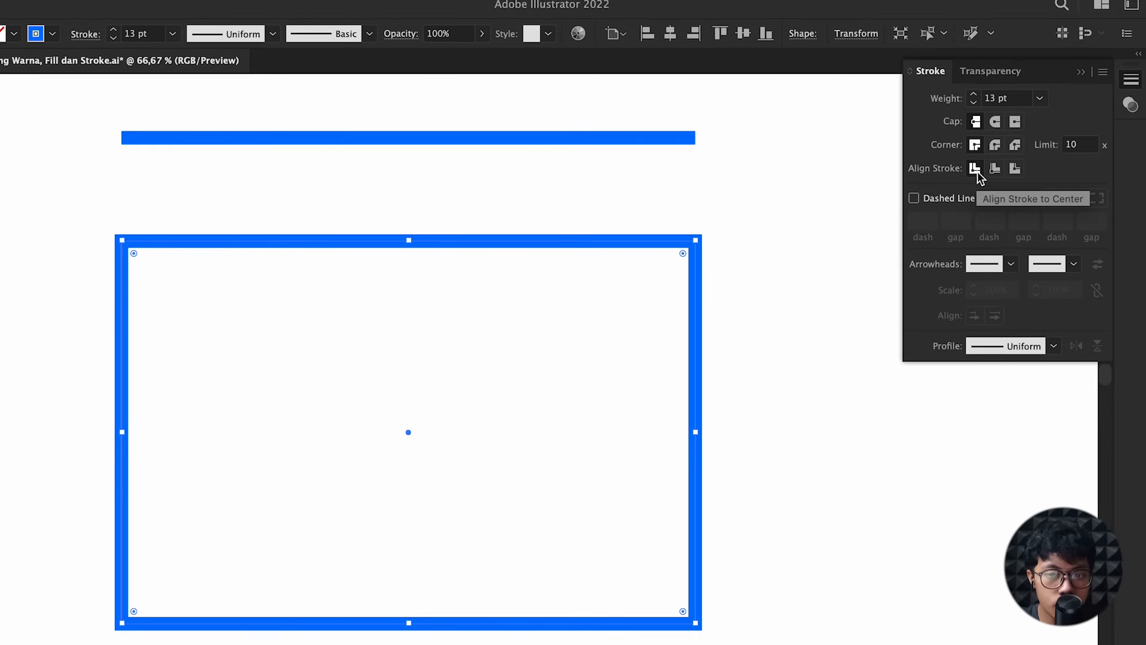
- Examine where the center-aligned stroke lies relative to the rectangle's path near the upper-right corner
{"action": "scroll", "coordinate": [757, 281], "scroll_direction": "up", "scroll_amount": 3}
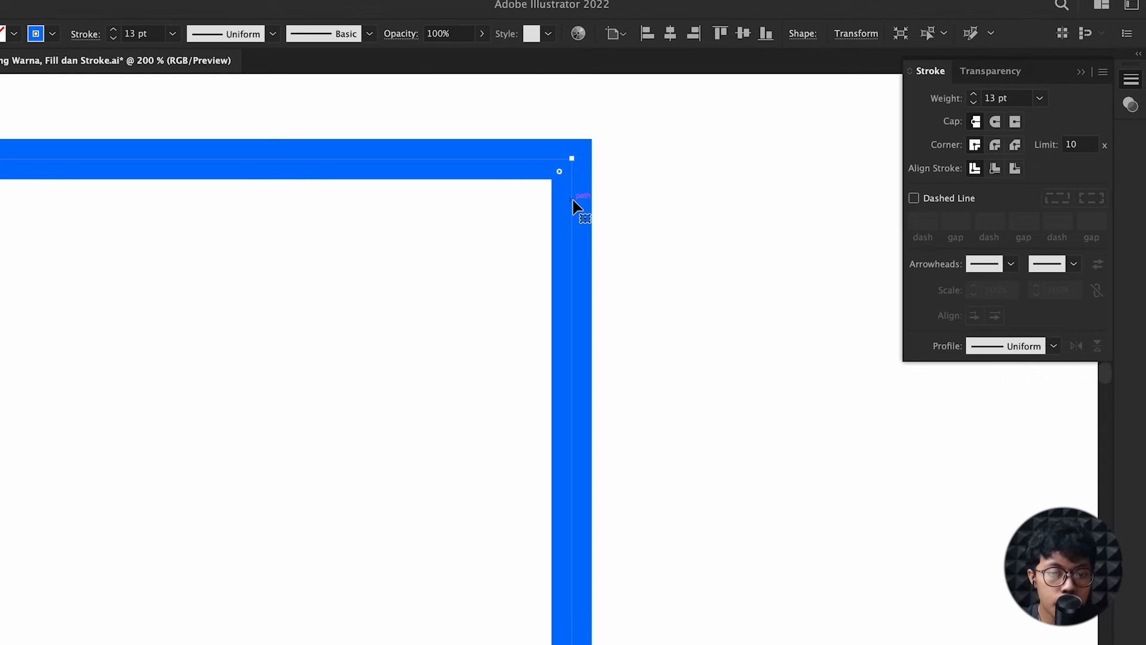
{"action": "scroll", "coordinate": [574, 240], "scroll_direction": "up", "scroll_amount": 2}
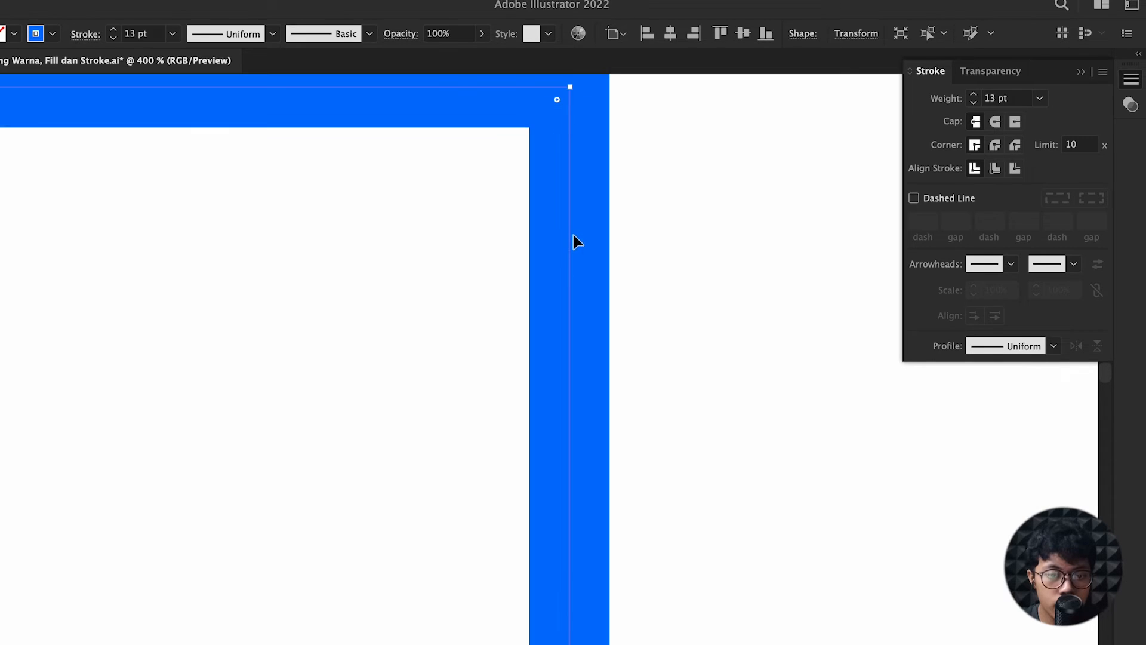
{"action": "key", "text": "z"}
{"action": "key", "text": "a"}
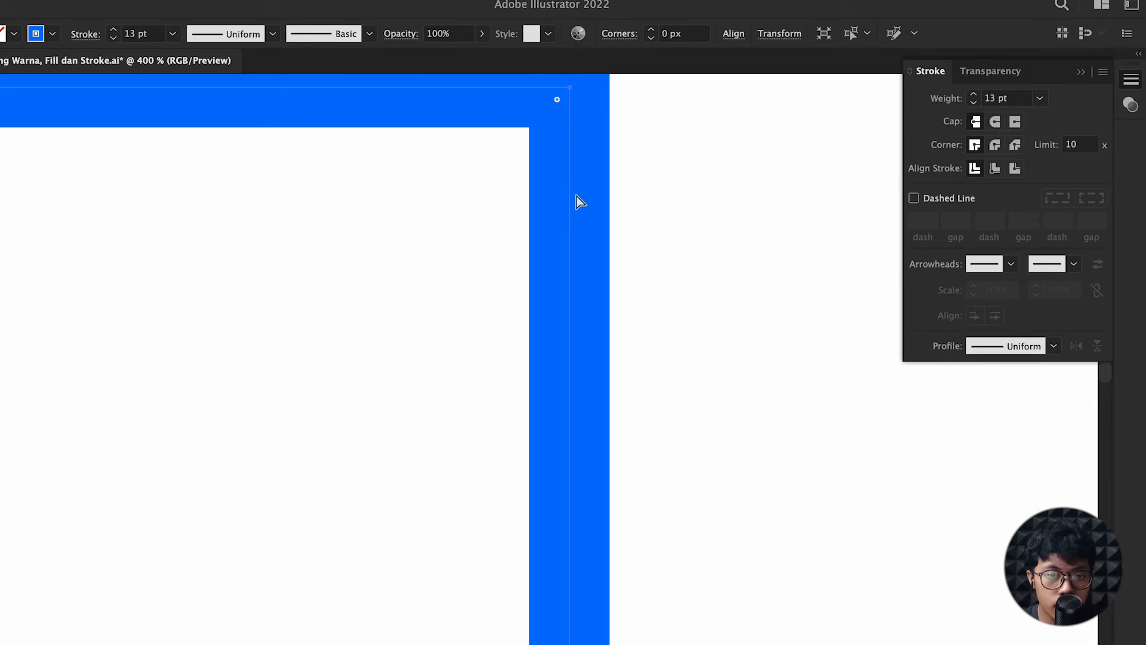
{"action": "scroll", "coordinate": [574, 225], "scroll_direction": "down", "scroll_amount": 1}
{"action": "left_click_drag", "start_coordinate": [579, 266], "coordinate": [577, 177]}
{"action": "scroll", "coordinate": [574, 224], "scroll_direction": "down", "scroll_amount": 3}
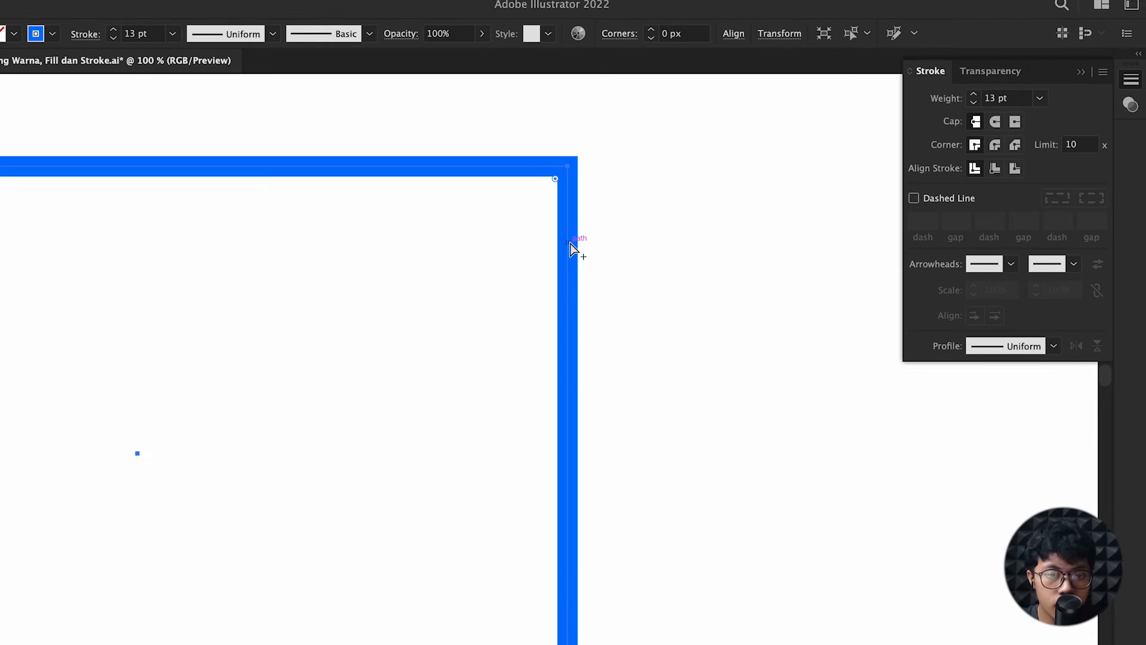
{"action": "left_click_drag", "start_coordinate": [573, 178], "coordinate": [623, 158]}
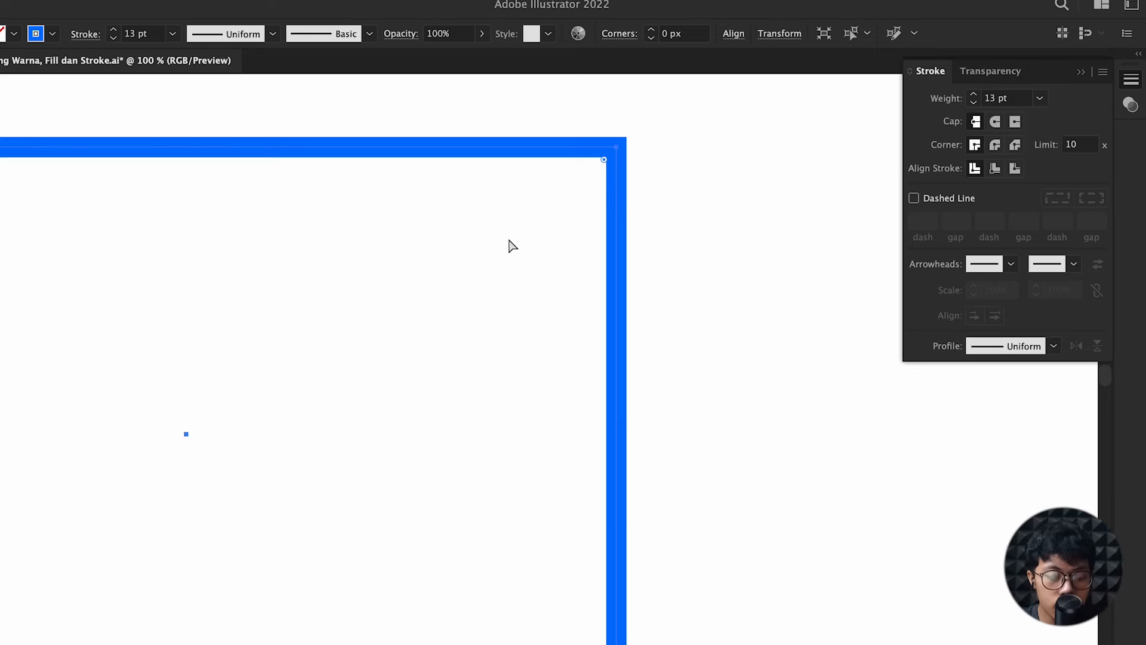
- Align the rectangle's stroke to the inside and examine it against the path at the upper-right corner
{"action": "left_click", "coordinate": [995, 168]}
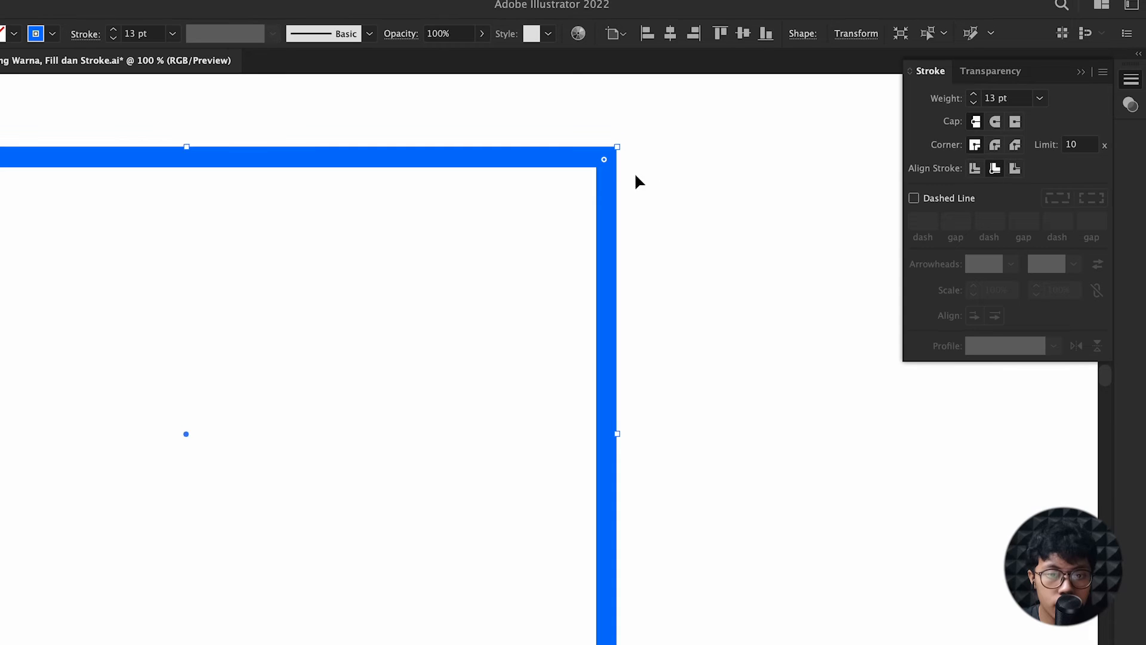
{"action": "scroll", "coordinate": [614, 170], "scroll_direction": "up", "scroll_amount": 4}
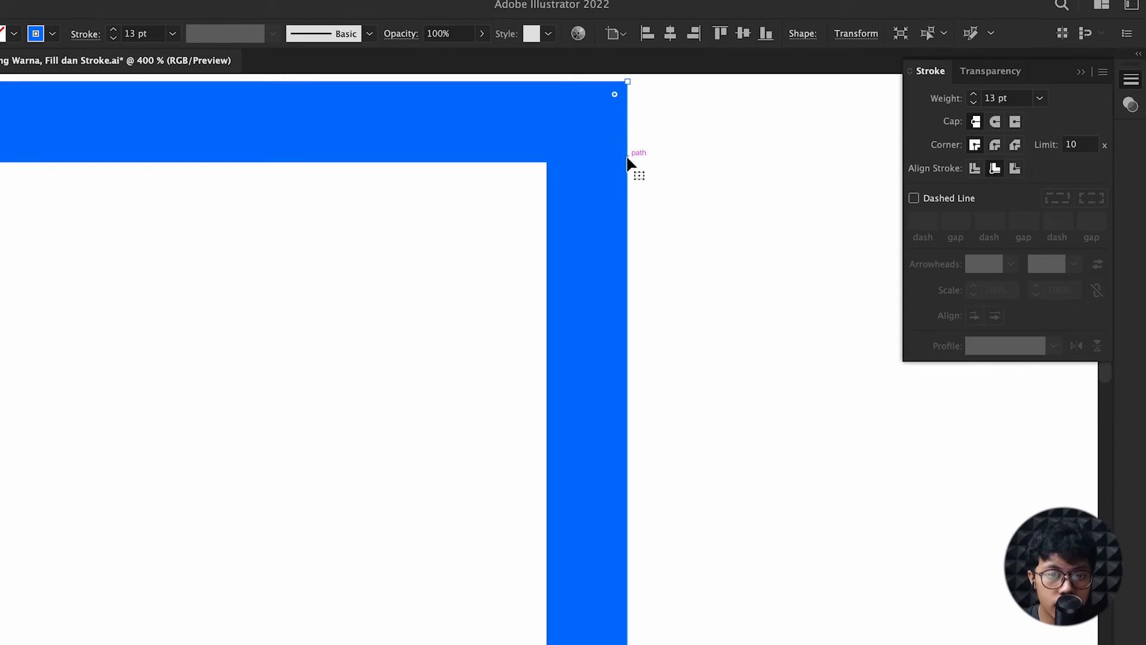
{"action": "scroll", "coordinate": [626, 191], "scroll_direction": "down", "scroll_amount": 1}
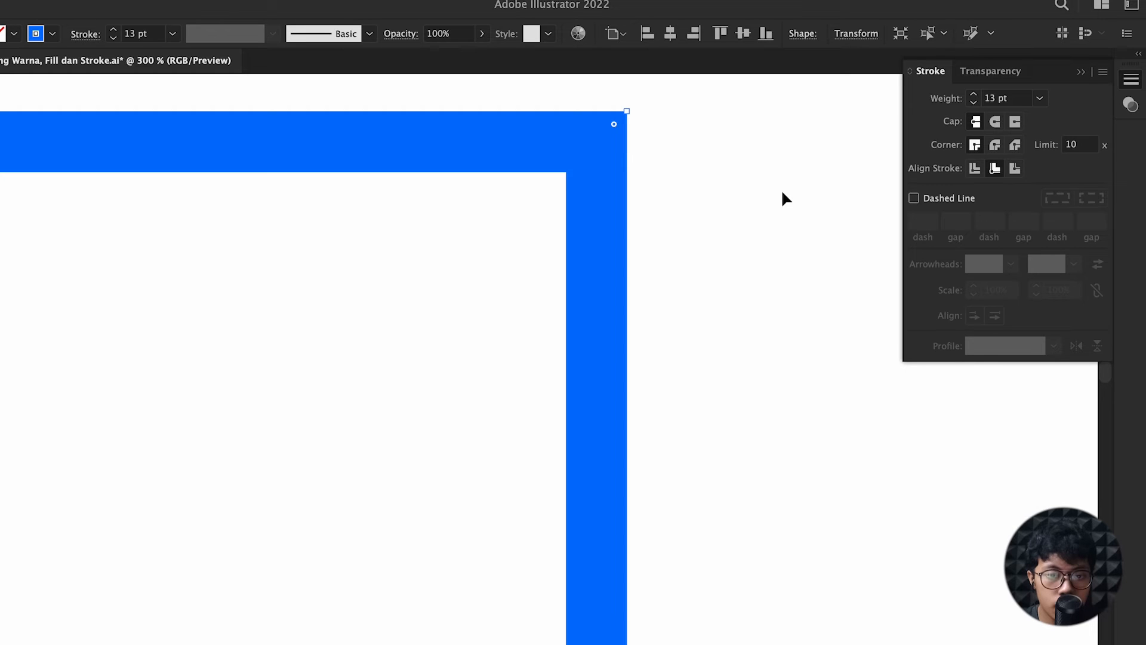
- Align the rectangle's stroke to the outside, examine it against the path, and compare it once more with inside alignment
{"action": "left_click", "coordinate": [1015, 169]}
{"action": "scroll", "coordinate": [629, 134], "scroll_direction": "up", "scroll_amount": 2}
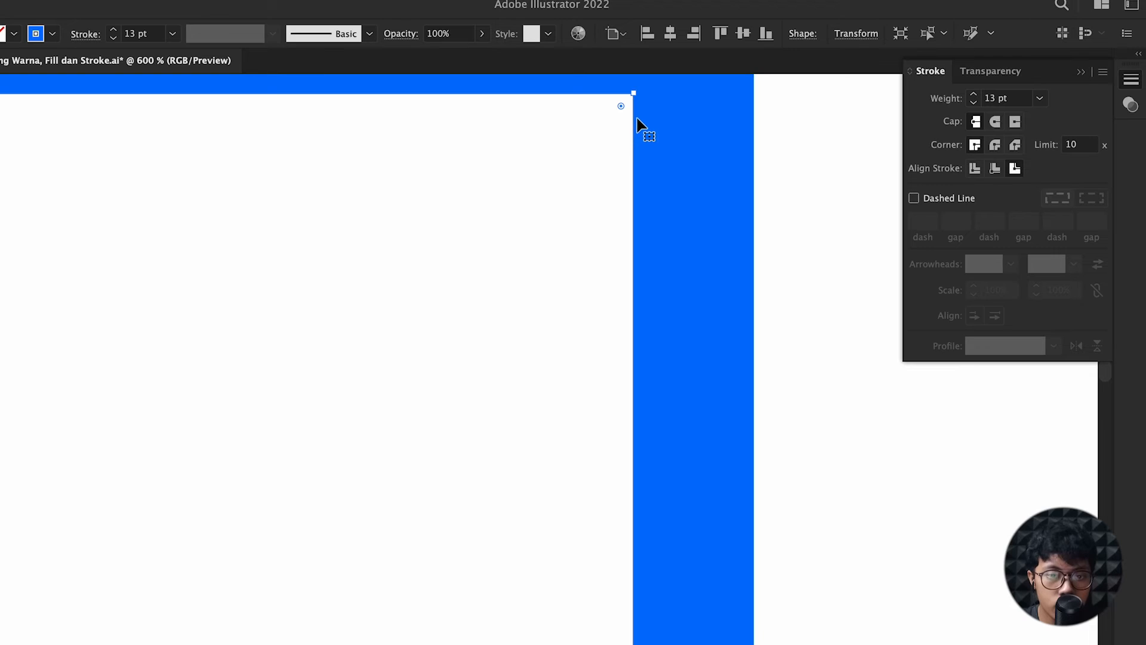
{"action": "scroll", "coordinate": [639, 128], "scroll_direction": "up", "scroll_amount": 1}
{"action": "scroll", "coordinate": [786, 188], "scroll_direction": "up", "scroll_amount": 1}
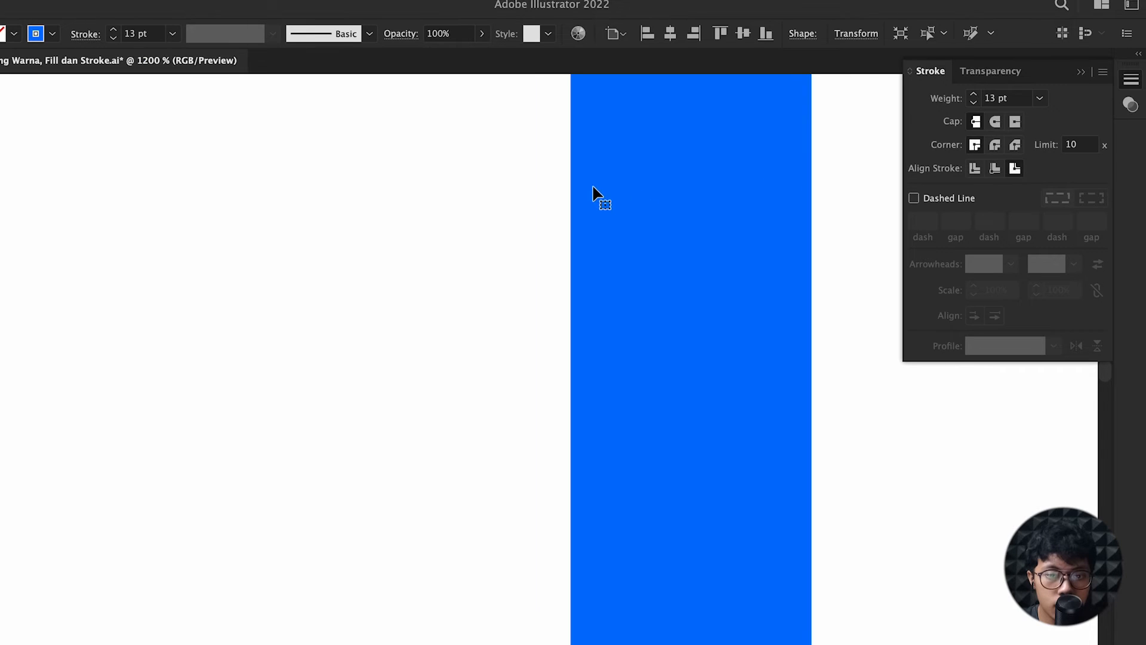
{"action": "scroll", "coordinate": [573, 207], "scroll_direction": "down", "scroll_amount": 1}
{"action": "scroll", "coordinate": [578, 210], "scroll_direction": "down", "scroll_amount": 2}
{"action": "scroll", "coordinate": [582, 214], "scroll_direction": "down", "scroll_amount": 1}
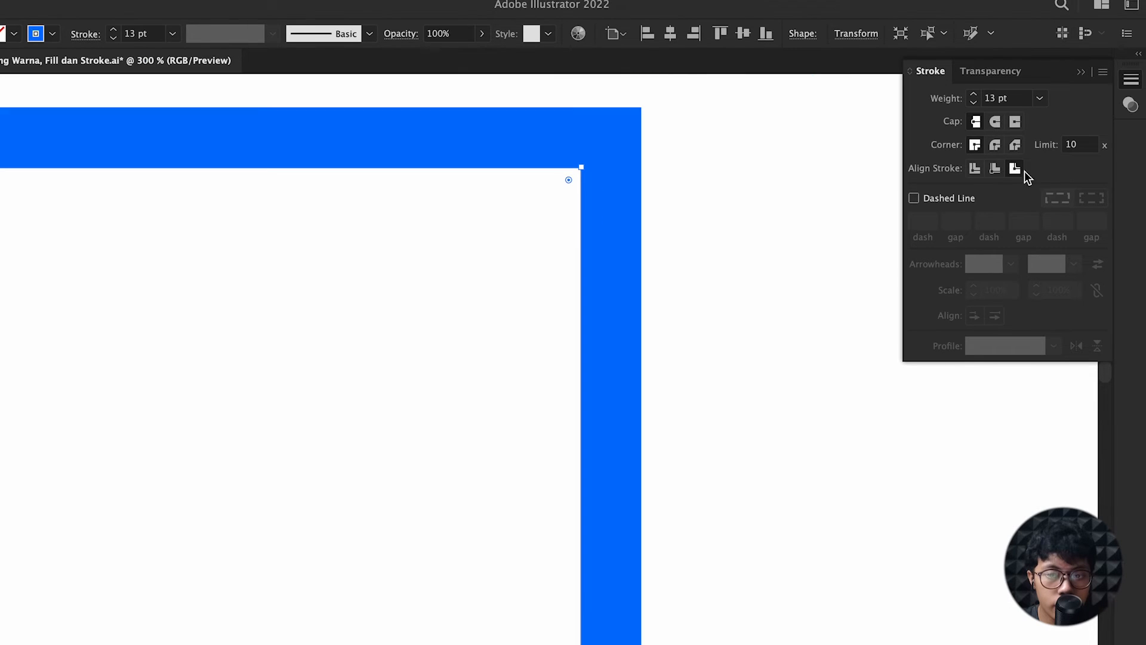
{"action": "left_click", "coordinate": [995, 169]}
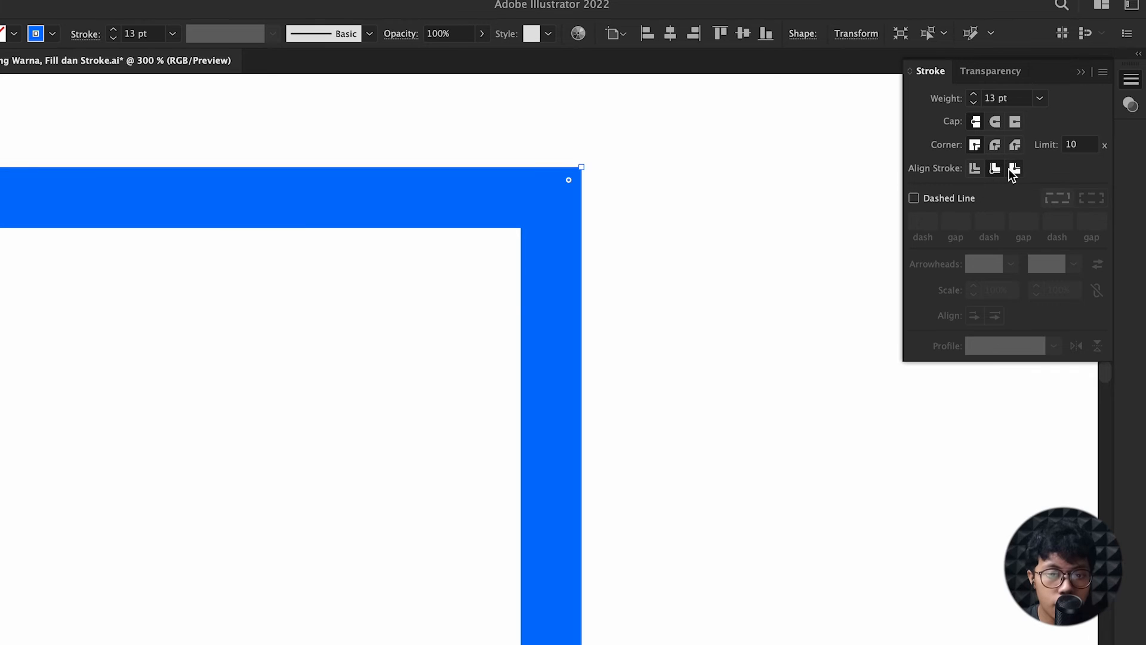
{"action": "left_click", "coordinate": [1010, 168]}
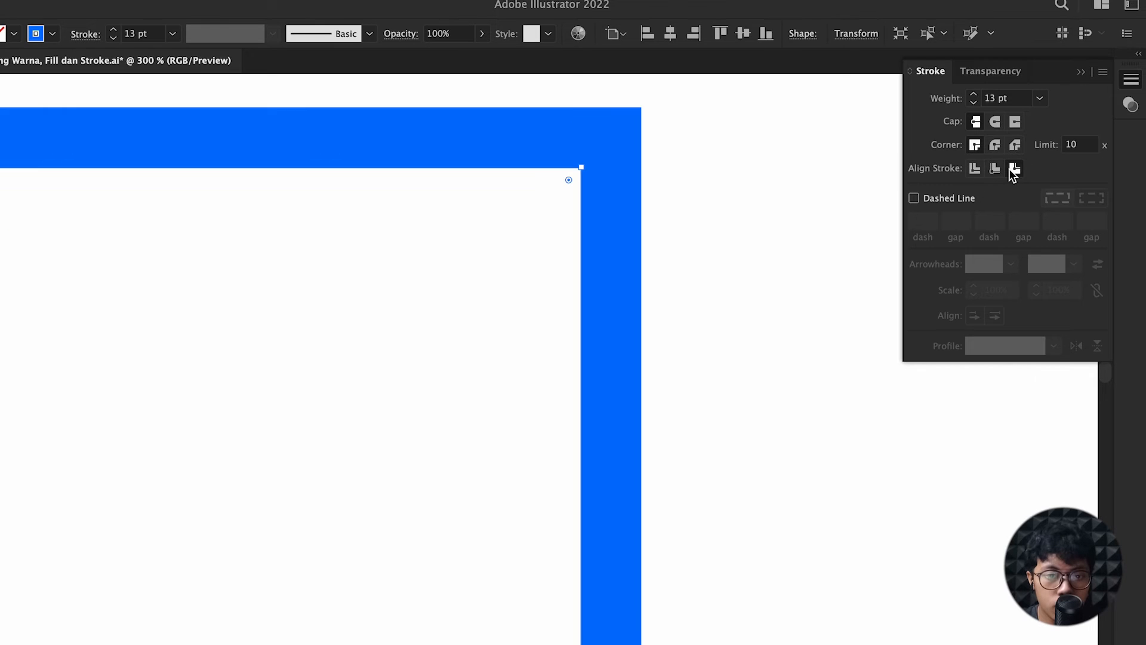
- Align the rectangle's stroke back to the center of its path and bring the whole rectangle and line into view
{"action": "left_click", "coordinate": [978, 169]}
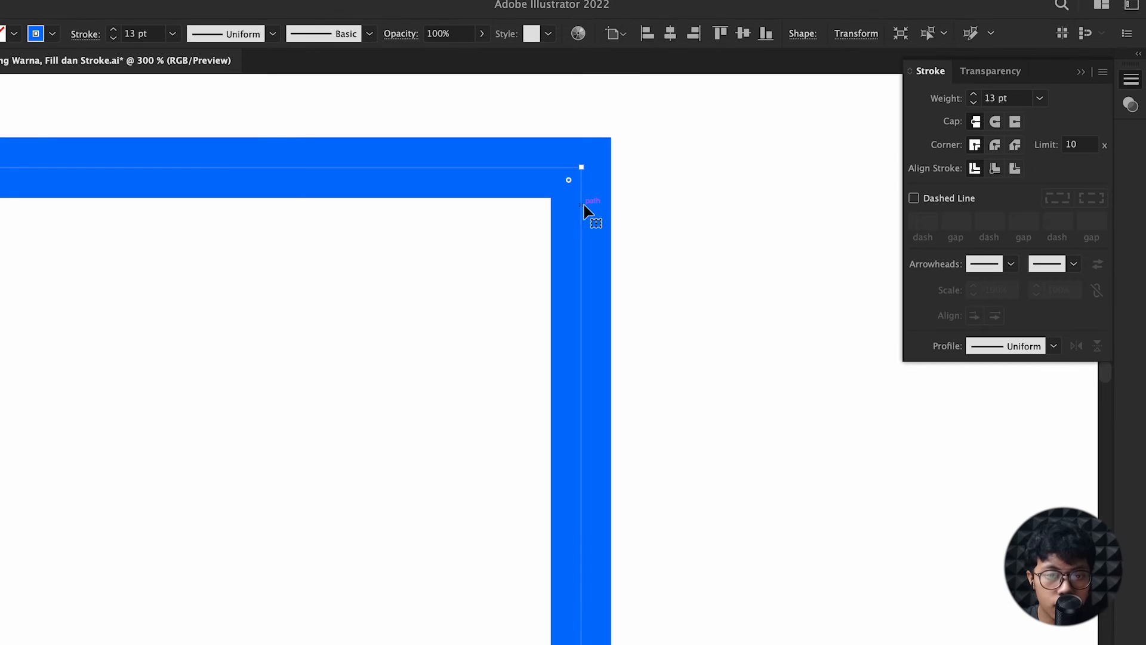
{"action": "scroll", "coordinate": [587, 213], "scroll_direction": "down", "scroll_amount": 5}
{"action": "left_click_drag", "start_coordinate": [584, 231], "coordinate": [647, 265]}
{"action": "scroll", "coordinate": [648, 265], "scroll_direction": "down", "scroll_amount": 2}
{"action": "scroll", "coordinate": [666, 265], "scroll_direction": "up", "scroll_amount": 4}
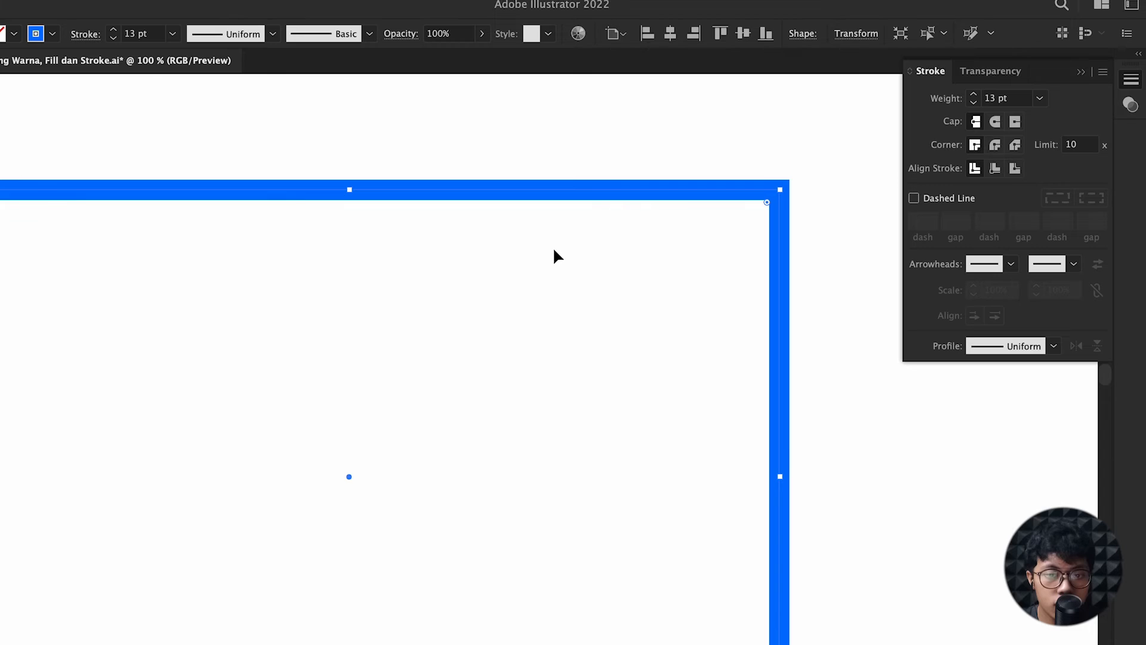
{"action": "scroll", "coordinate": [553, 250], "scroll_direction": "down", "scroll_amount": 2}
{"action": "left_click_drag", "start_coordinate": [520, 248], "coordinate": [519, 277]}
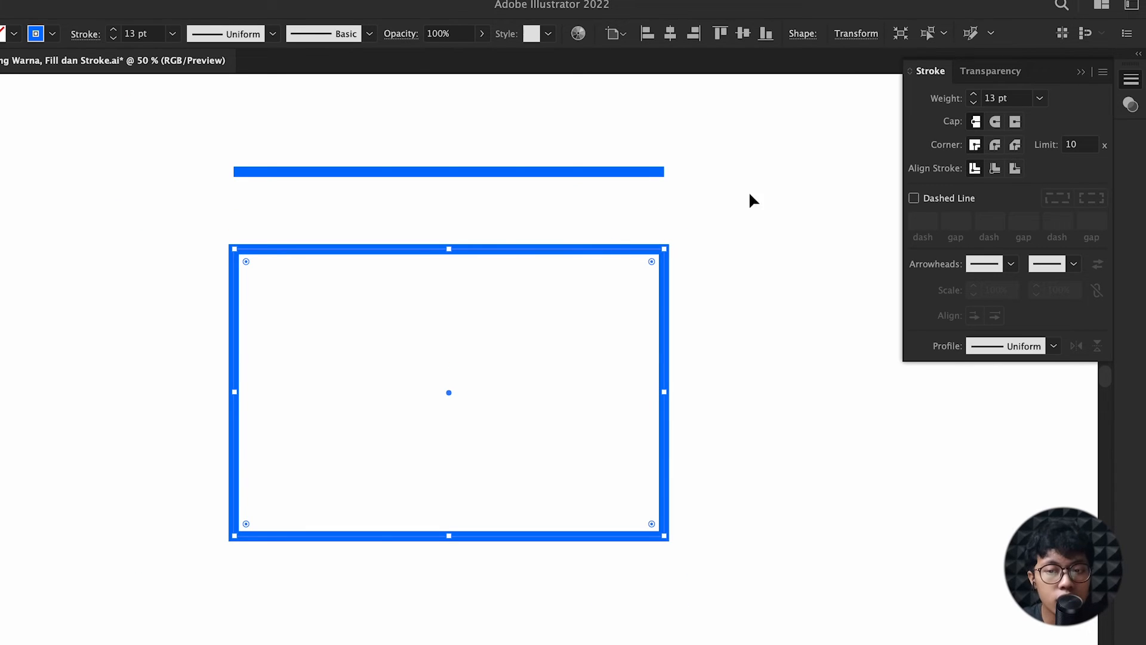
- Make the rectangle's stroke dashed with a 12 pt dash, preserve exact dash and gap lengths, and examine the upper-right corner
{"action": "left_click", "coordinate": [914, 197]}
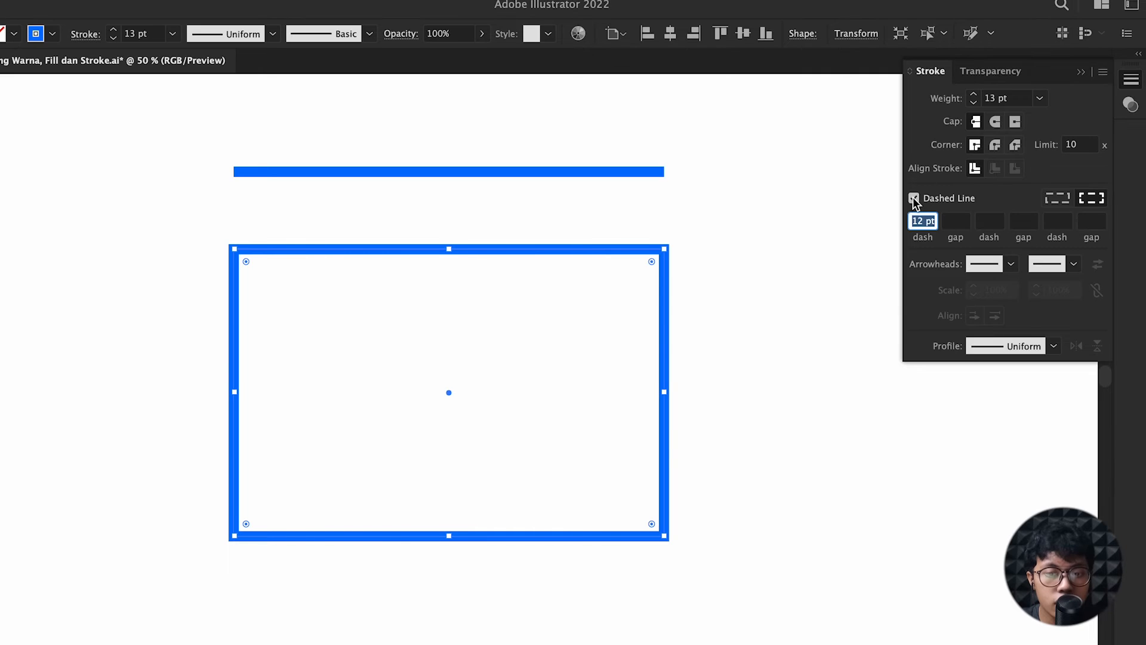
{"action": "scroll", "coordinate": [561, 307], "scroll_direction": "up", "scroll_amount": 1}
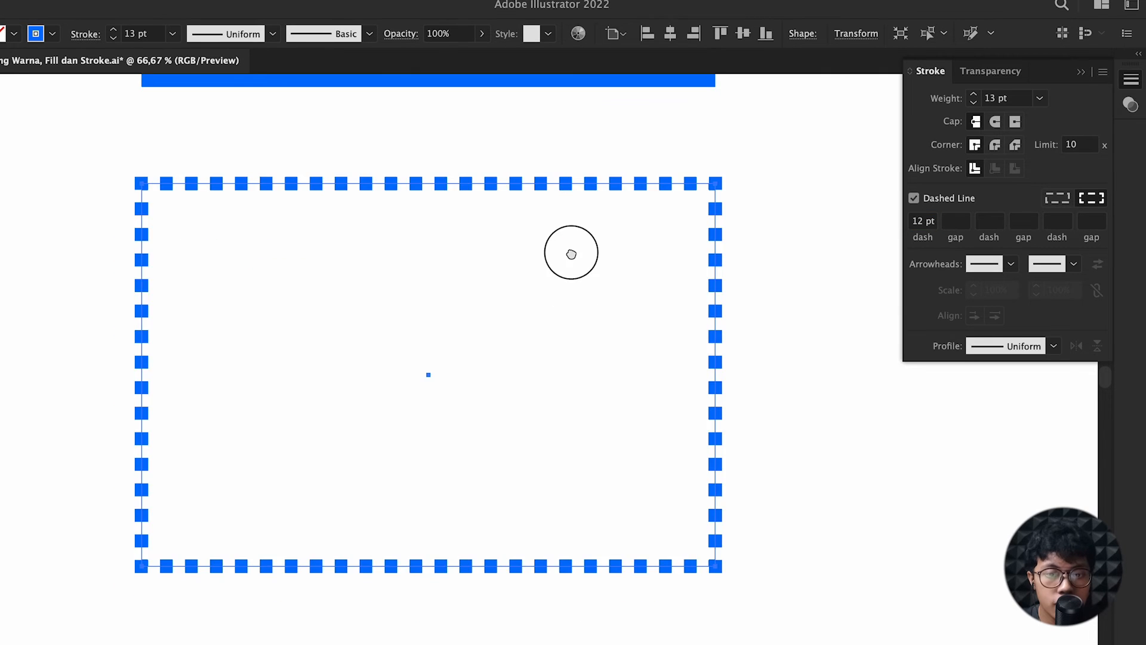
{"action": "key", "text": "super+equal"}
{"action": "left_click", "coordinate": [1058, 198]}
{"action": "left_click_drag", "start_coordinate": [787, 158], "coordinate": [692, 191]}
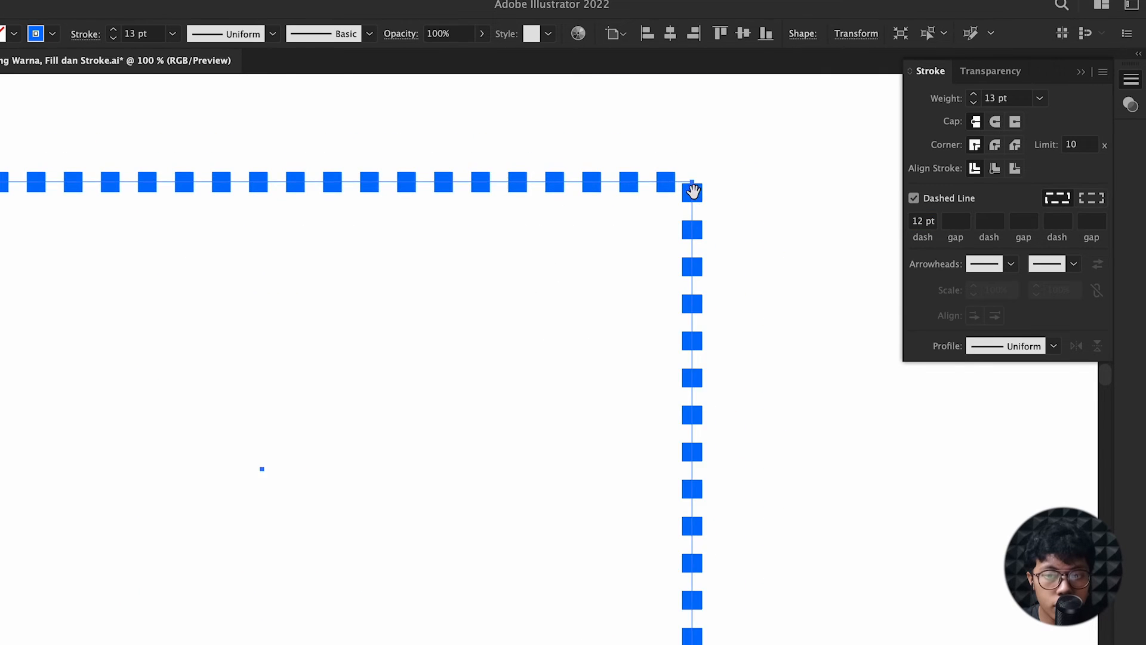
{"action": "scroll", "coordinate": [695, 199], "scroll_direction": "up", "scroll_amount": 2}
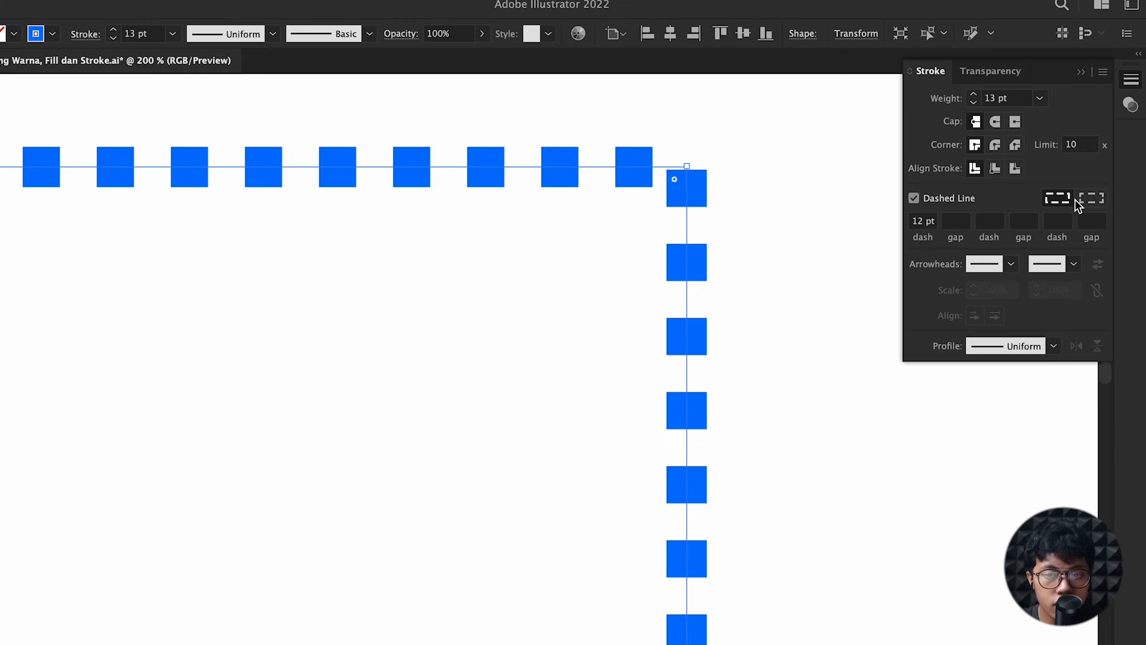
{"action": "scroll", "coordinate": [712, 155], "scroll_direction": "up", "scroll_amount": 2}
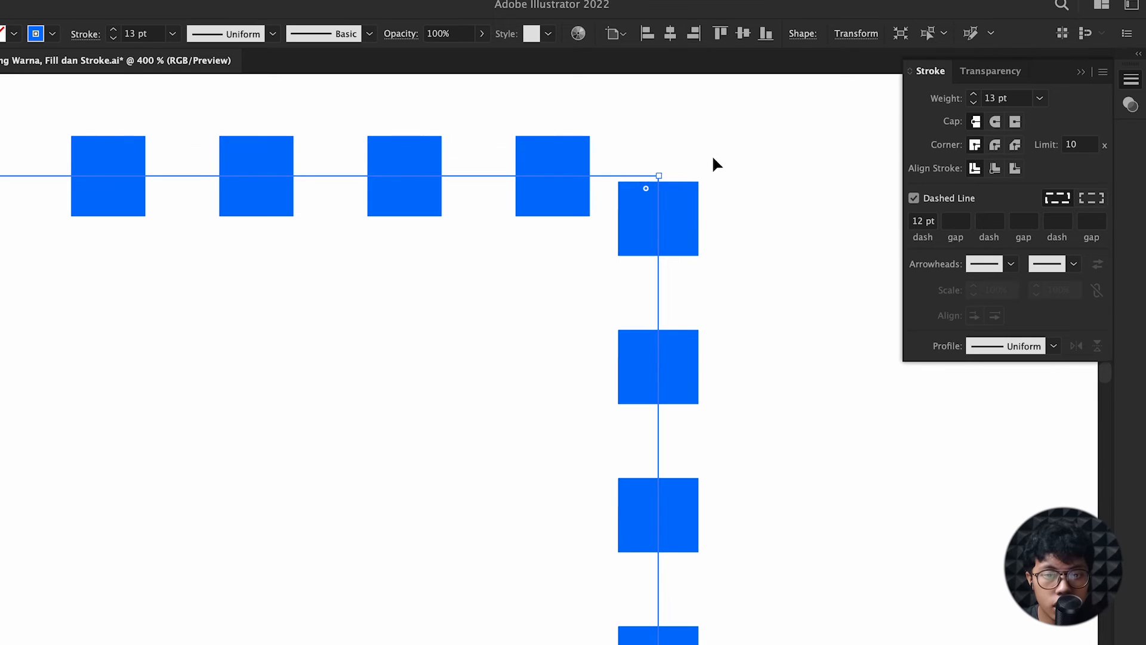
- Align the rectangle's dashes to corners and path ends, adjusting lengths to fit, and examine its corners
{"action": "left_click", "coordinate": [1090, 197]}
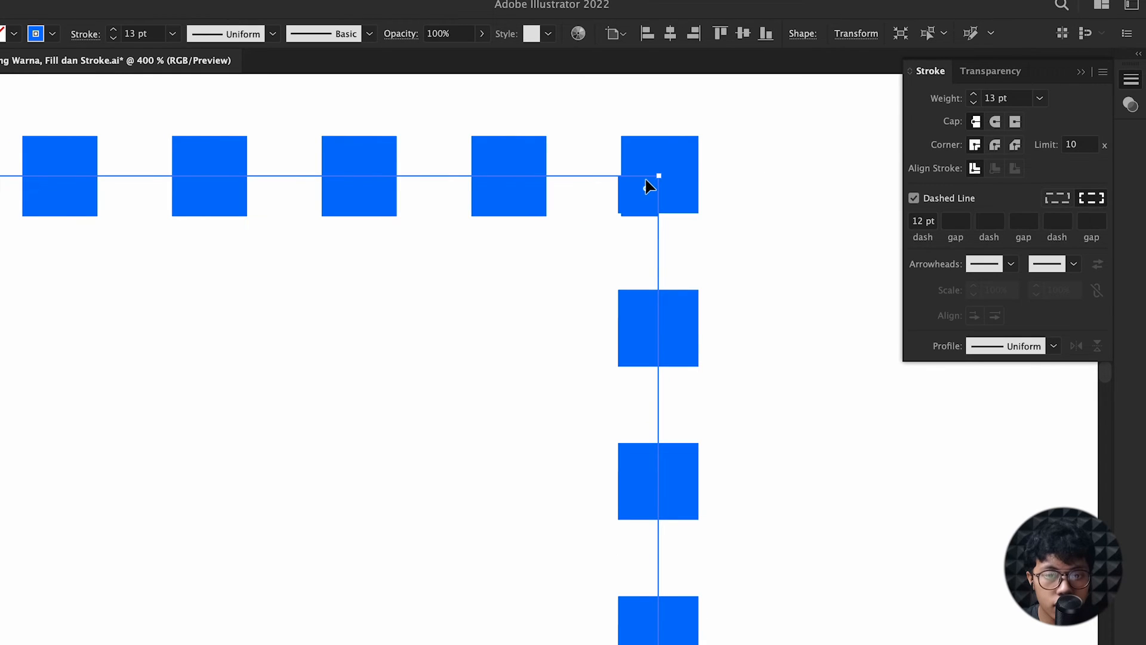
{"action": "scroll", "coordinate": [646, 177], "scroll_direction": "down", "scroll_amount": 3}
{"action": "scroll", "coordinate": [646, 182], "scroll_direction": "down", "scroll_amount": 3}
{"action": "scroll", "coordinate": [306, 376], "scroll_direction": "down", "scroll_amount": 5}
{"action": "scroll", "coordinate": [307, 376], "scroll_direction": "left", "scroll_amount": 5}
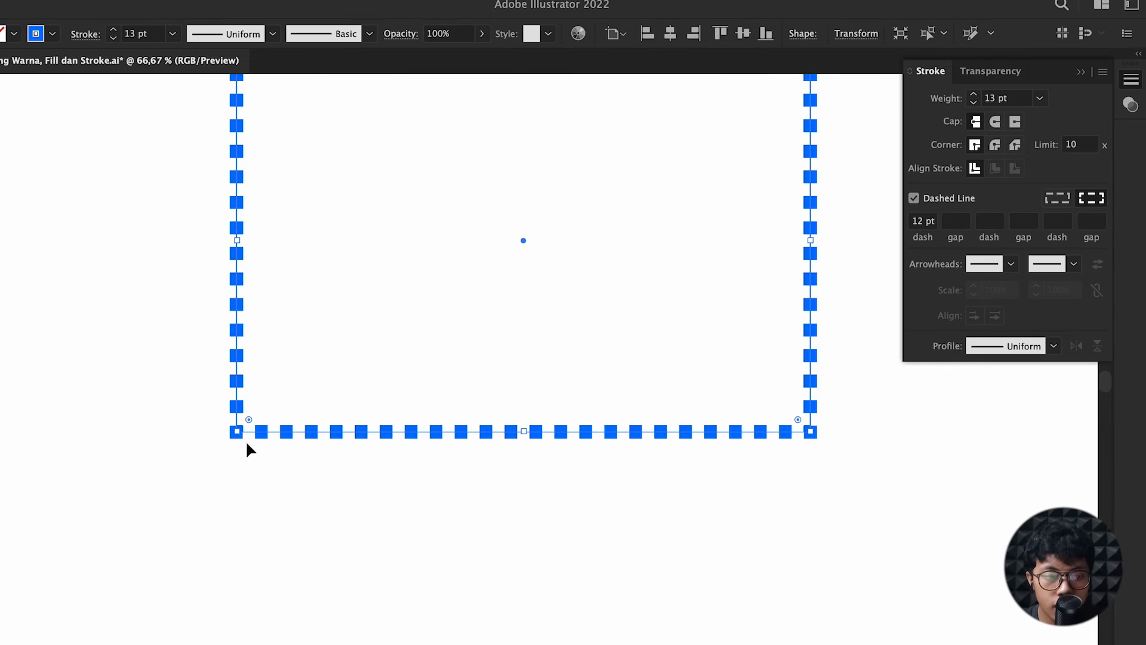
{"action": "scroll", "coordinate": [586, 417], "scroll_direction": "up", "scroll_amount": 2}
{"action": "scroll", "coordinate": [586, 418], "scroll_direction": "right", "scroll_amount": 4}
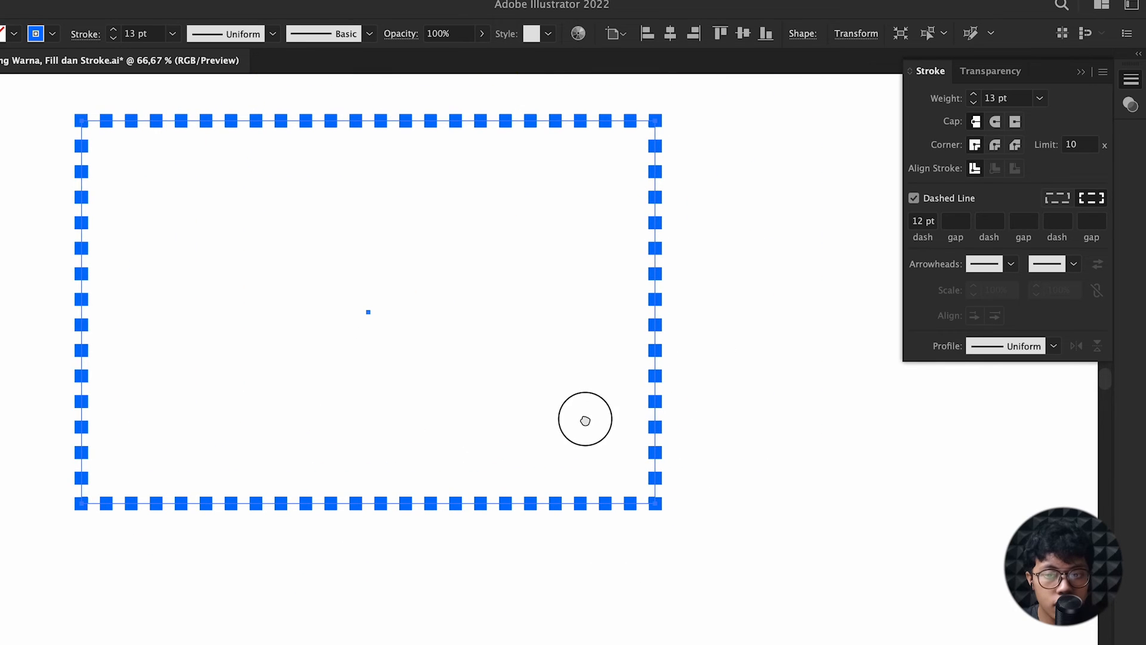
- Switch to exact dash and gap lengths once more to compare, returning to dashes aligned to the corners
{"action": "left_click", "coordinate": [1055, 201]}
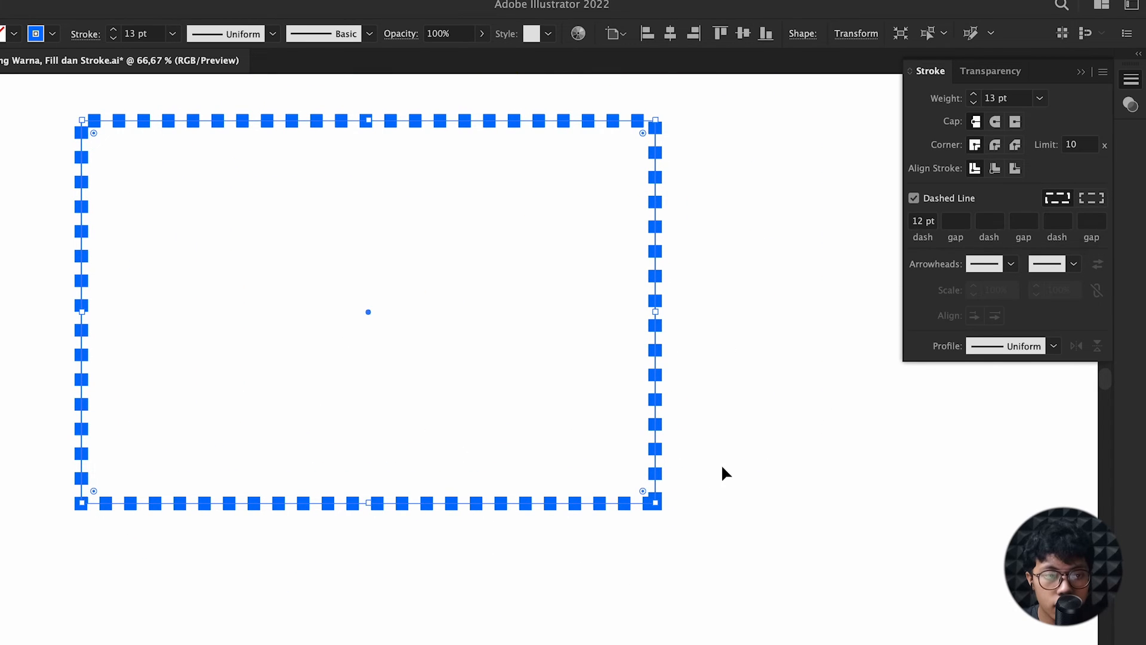
{"action": "left_click", "coordinate": [1091, 198]}
{"action": "scroll", "coordinate": [623, 266], "scroll_direction": "up", "scroll_amount": 1}
{"action": "scroll", "coordinate": [646, 250], "scroll_direction": "up", "scroll_amount": 3}
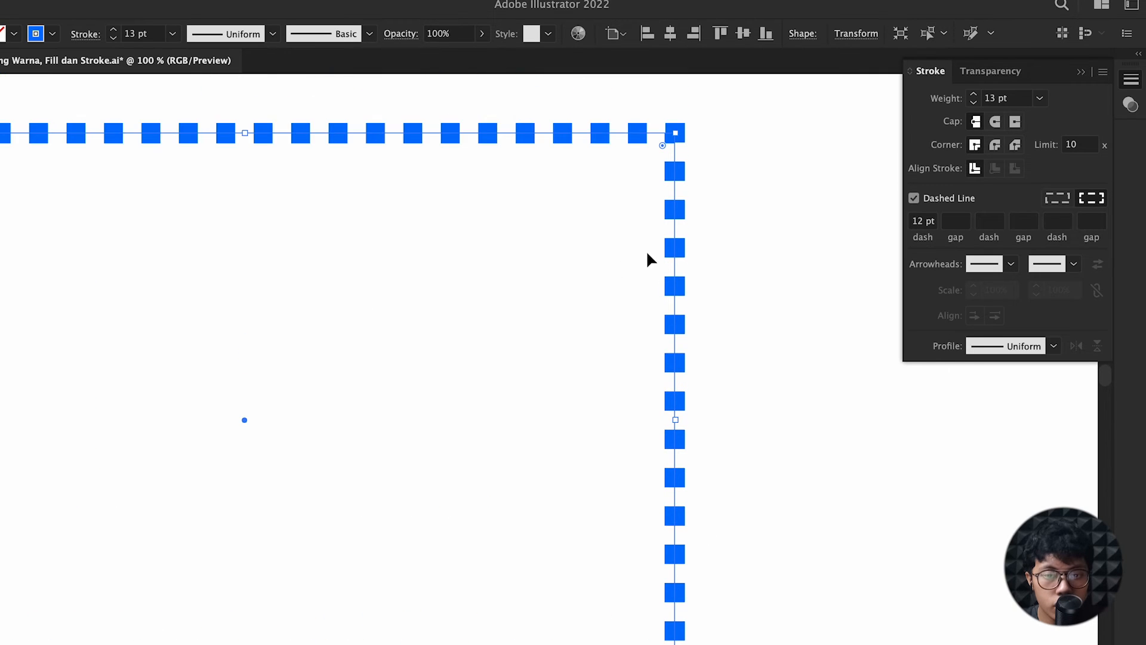
- Set the rectangle's dash length to 30 pt and compare exact dash lengths with corner-aligned dashes
{"action": "scroll", "coordinate": [669, 155], "scroll_direction": "down", "scroll_amount": 2}
{"action": "scroll", "coordinate": [577, 197], "scroll_direction": "up", "scroll_amount": 2}
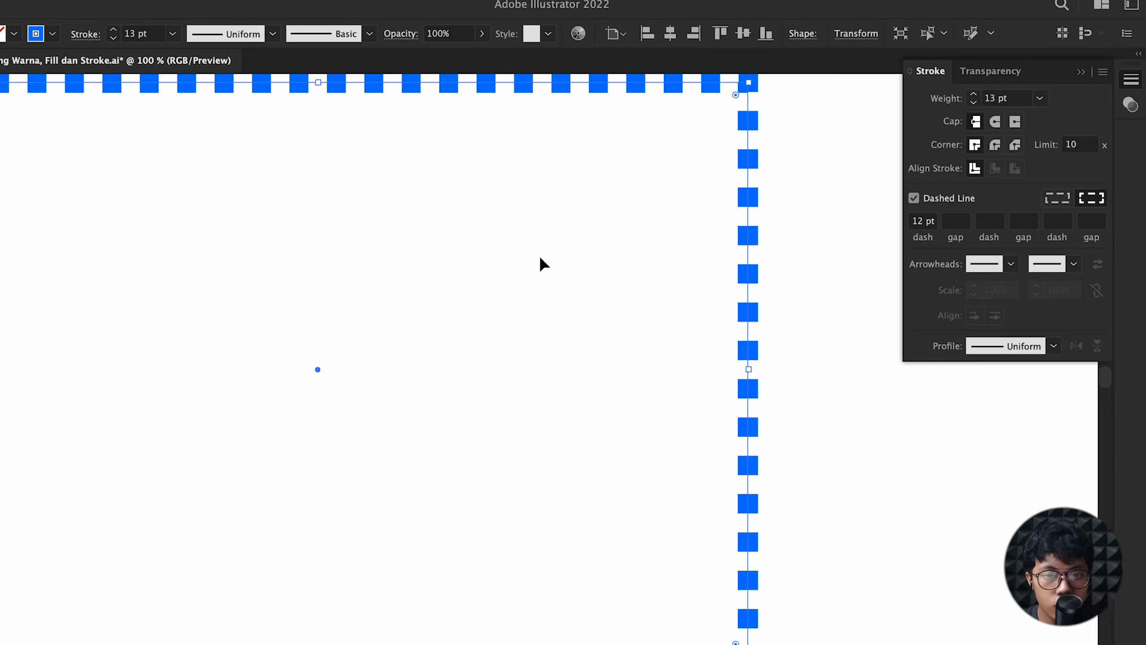
{"action": "scroll", "coordinate": [540, 257], "scroll_direction": "down", "scroll_amount": 1}
{"action": "scroll", "coordinate": [920, 222], "scroll_direction": "up", "scroll_amount": 6}
{"action": "scroll", "coordinate": [920, 221], "scroll_direction": "up", "scroll_amount": 20}
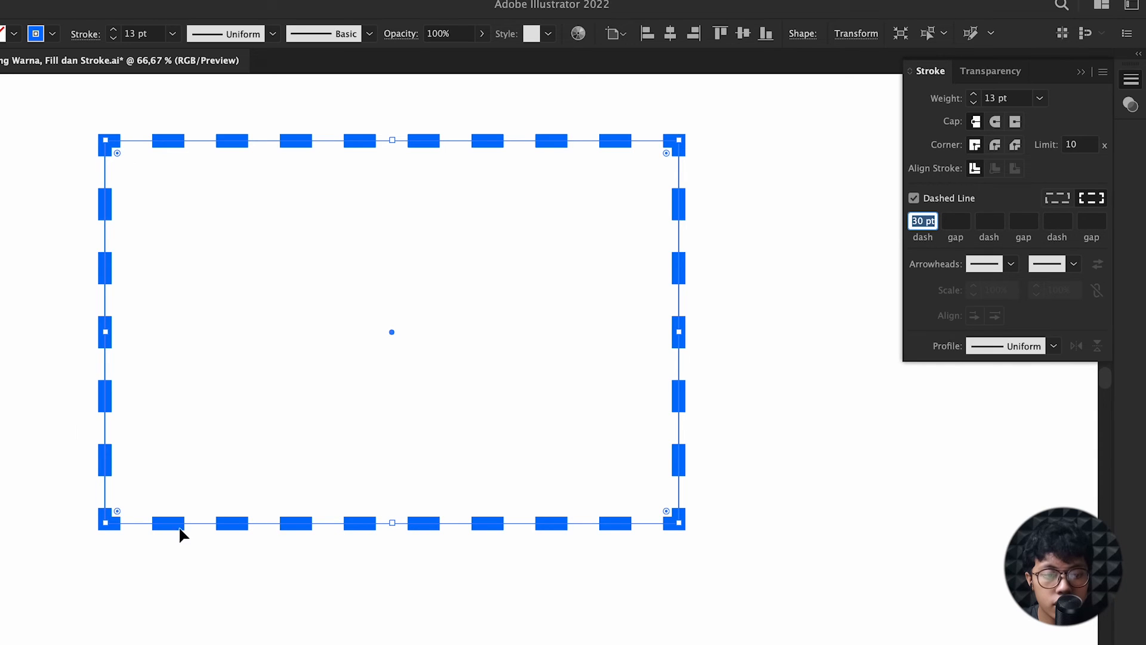
{"action": "left_click", "coordinate": [1057, 198]}
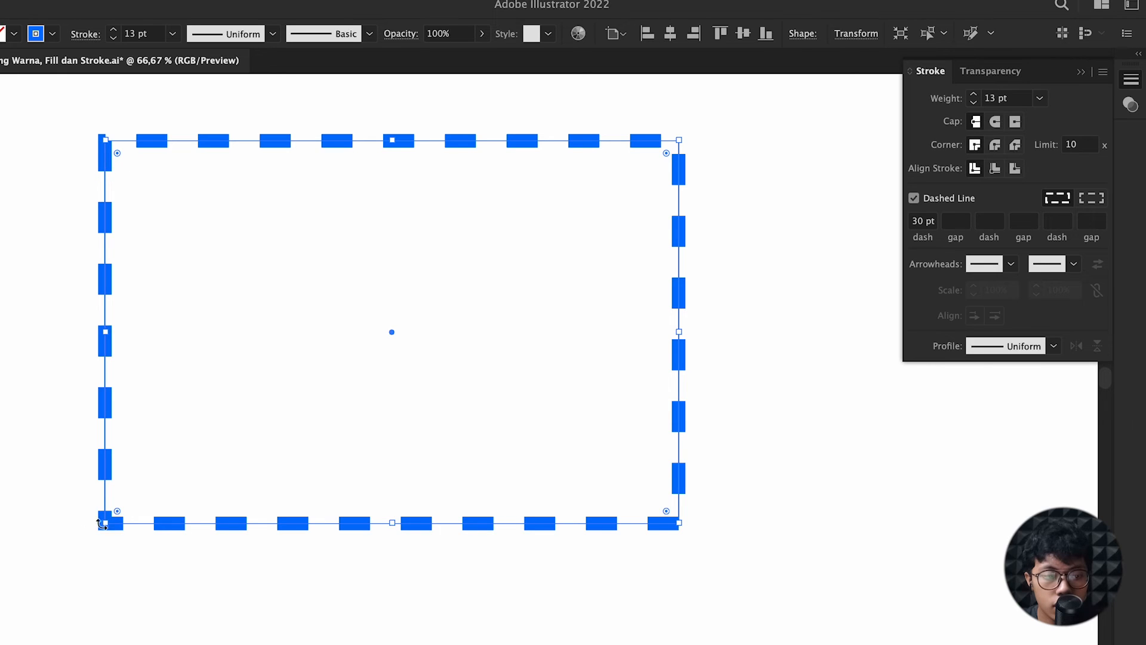
{"action": "left_click", "coordinate": [1091, 198]}
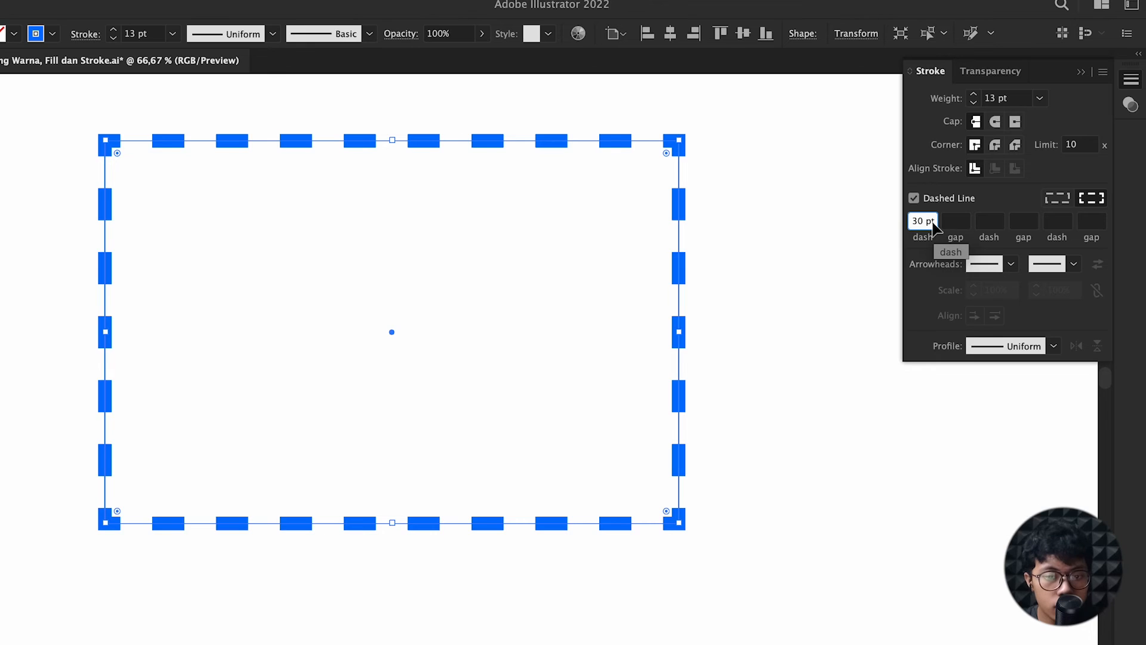
- Try longer and shorter dashes on the rectangle in 10 pt increments, ending at a 10 pt dash
{"action": "key", "text": "shift+Up"}
{"action": "key", "text": "shift+Up"}
{"action": "key", "text": "shift+Up"}
{"action": "key", "text": "shift+Up"}
{"action": "key", "text": "shift+Down"}
{"action": "key", "text": "shift+Down"}
{"action": "key", "text": "shift+Down"}
{"action": "key", "text": "shift+Down"}
{"action": "key", "text": "shift+Down"}
{"action": "key", "text": "shift+Down"}
{"action": "key", "text": "shift+Down"}
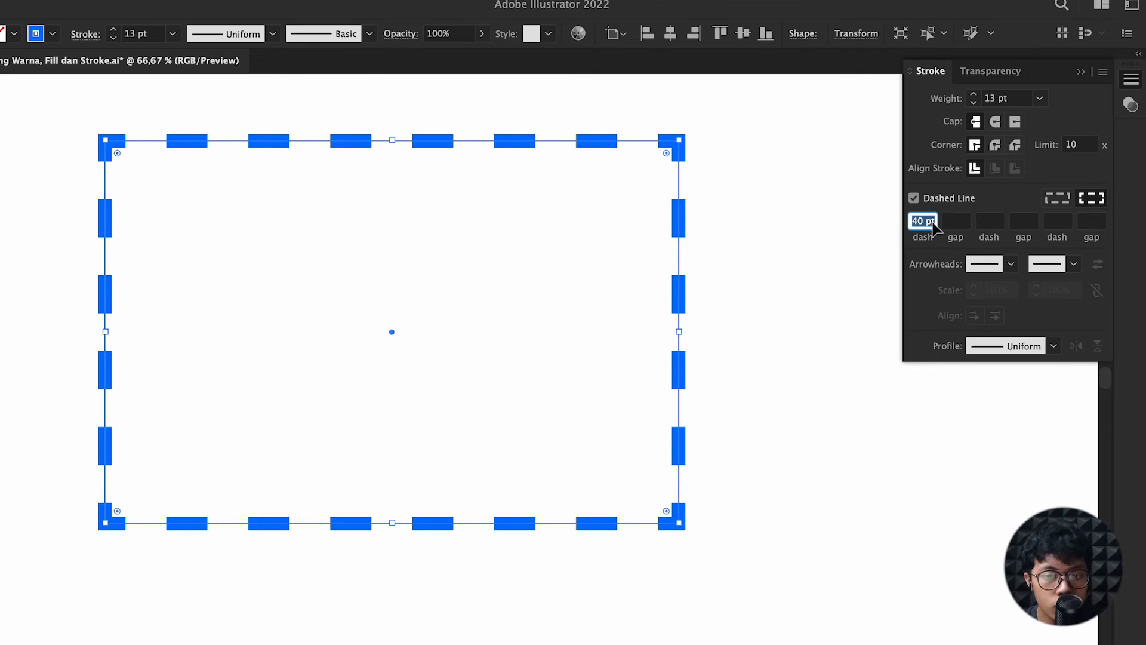
{"action": "key", "text": "shift+Up"}
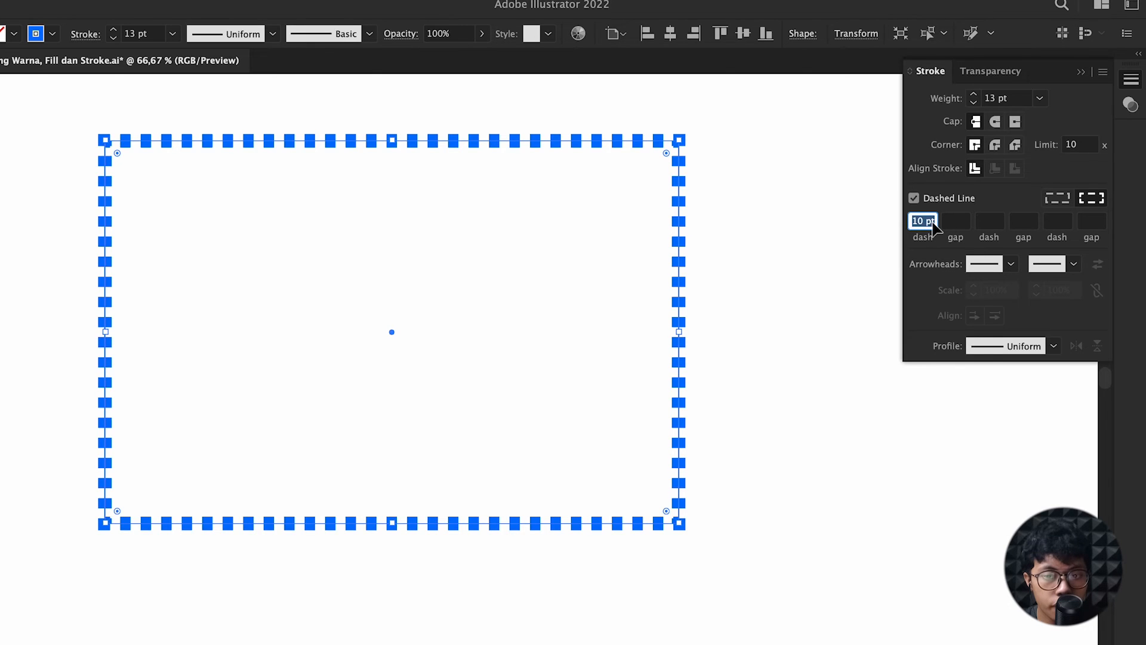
- Raise the rectangle's dash length gradually in 1 pt increments to 43 pt
{"action": "key", "text": "Up"}
{"action": "key", "text": "Up"}
{"action": "key", "text": "Up"}
{"action": "key", "text": "Up"}
{"action": "key", "text": "Up"}
{"action": "key", "text": "Up"}
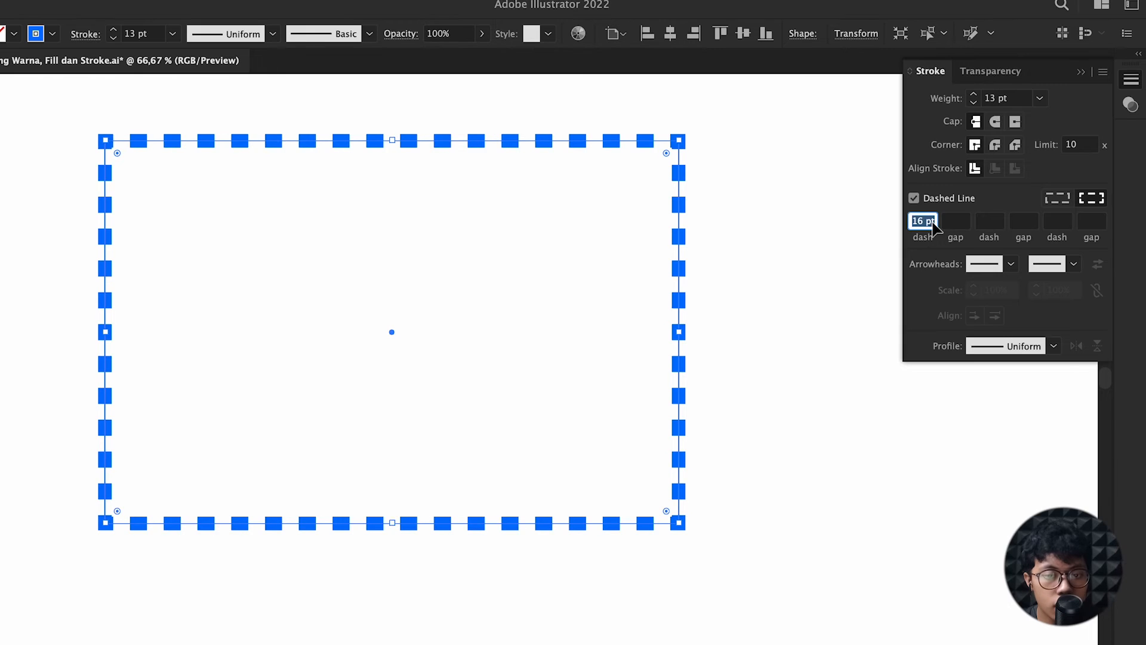
{"action": "key", "text": "Up"}
{"action": "key", "text": "Up"}
{"action": "key", "text": "Up"}
{"action": "key", "text": "Up"}
{"action": "key", "text": "Up"}
{"action": "key", "text": "Up"}
{"action": "key", "text": "Up"}
{"action": "key", "text": "Up"}
{"action": "key", "text": "Up"}
{"action": "key", "text": "Up"}
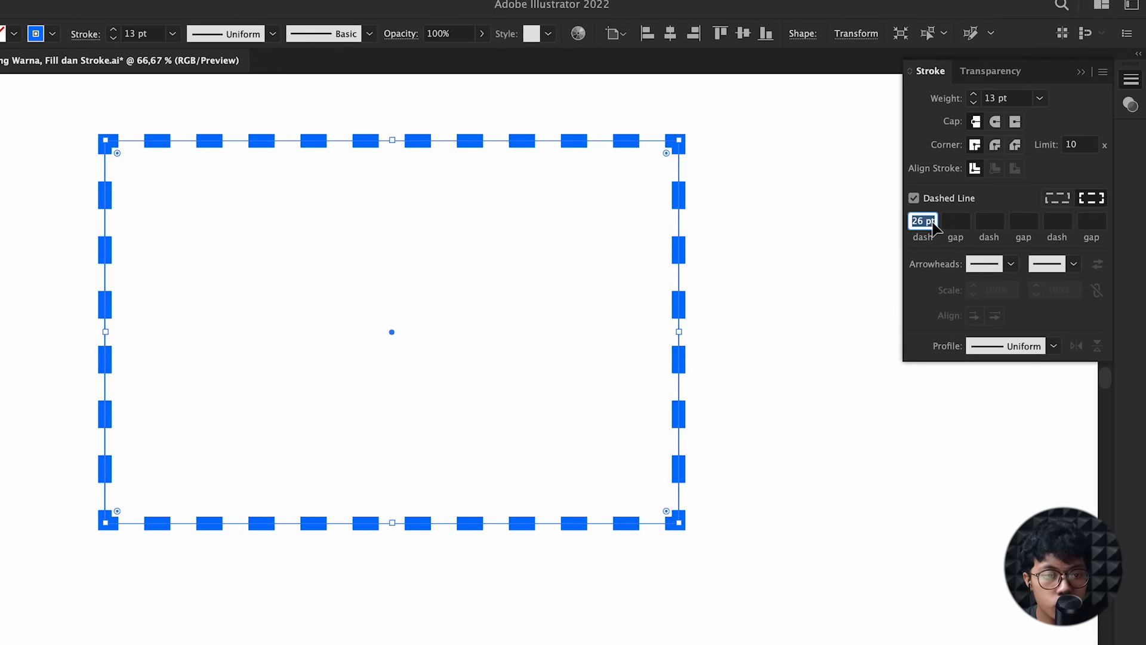
{"action": "key", "text": "Up"}
{"action": "key", "text": "Up"}
{"action": "key", "text": "Up"}
{"action": "key", "text": "Up"}
{"action": "key", "text": "Up"}
{"action": "key", "text": "Up"}
{"action": "key", "text": "Up"}
{"action": "key", "text": "Up"}
{"action": "key", "text": "Up"}
{"action": "key", "text": "Up"}
{"action": "key", "text": "Up"}
{"action": "key", "text": "Up"}
{"action": "key", "text": "Up"}
{"action": "key", "text": "Up"}
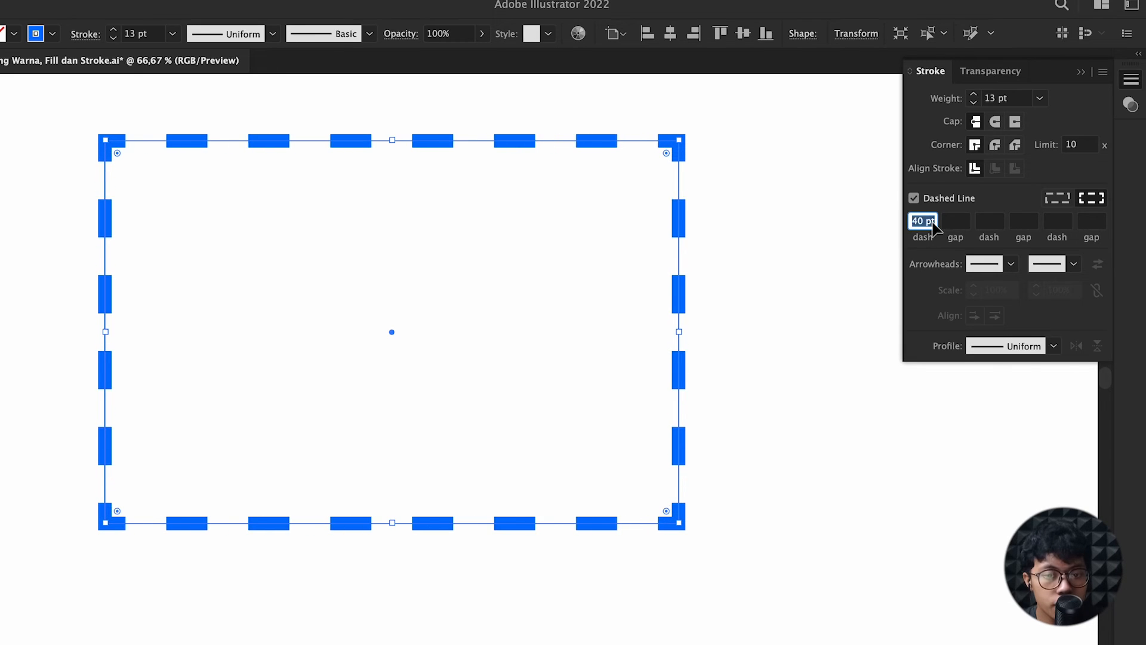
{"action": "key", "text": "Up"}
{"action": "key", "text": "Up"}
{"action": "key", "text": "Up"}
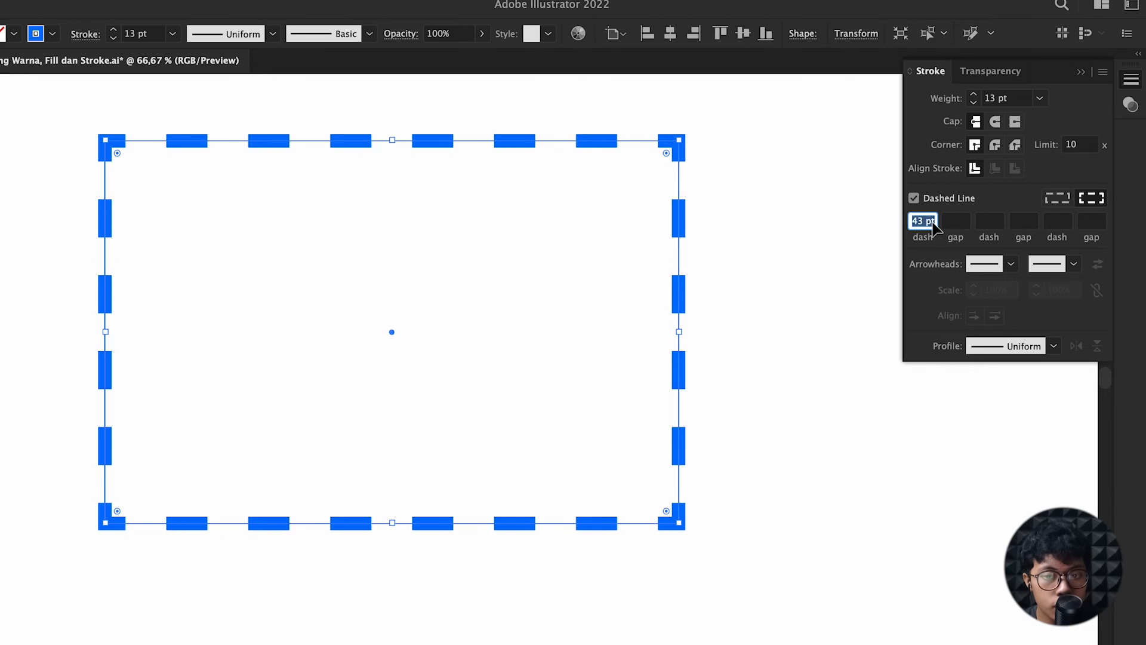
- Set the rectangle's dash pattern to an 8 pt dash, an 8 pt gap and a 10 pt second dash
{"action": "key", "text": "shift+Down"}
{"action": "key", "text": "shift+Down"}
{"action": "key", "text": "shift+Down"}
{"action": "key", "text": "shift+Down"}
{"action": "key", "text": "shift+Down"}
{"action": "key", "text": "shift+Up"}
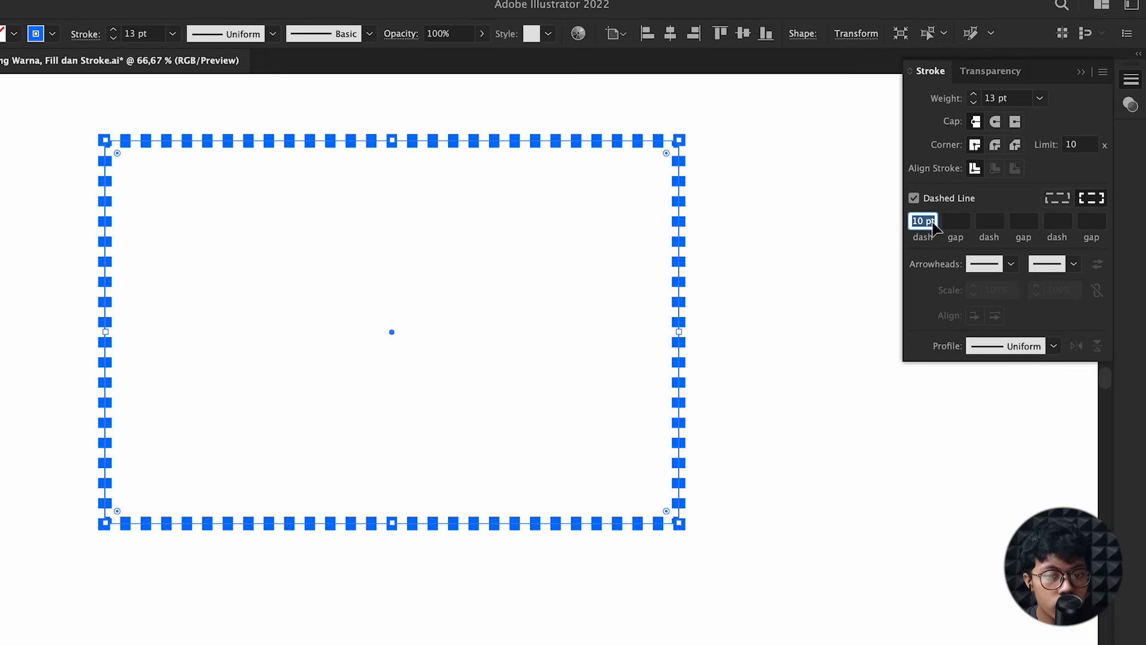
{"action": "key", "text": "Down"}
{"action": "key", "text": "Down"}
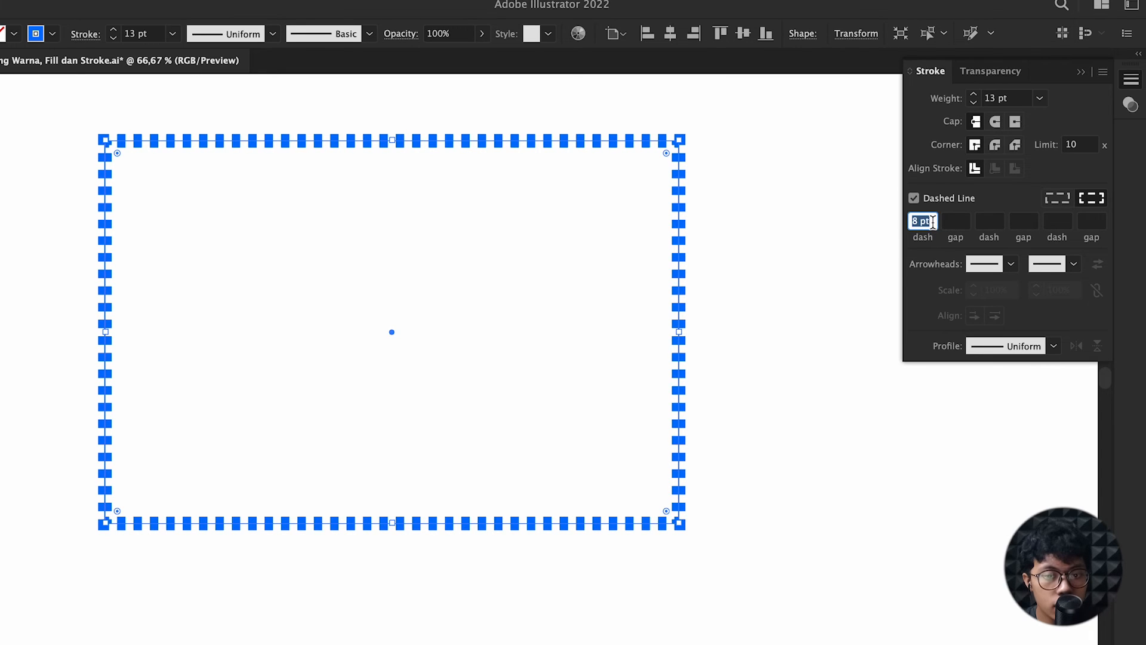
{"action": "key", "text": "Down"}
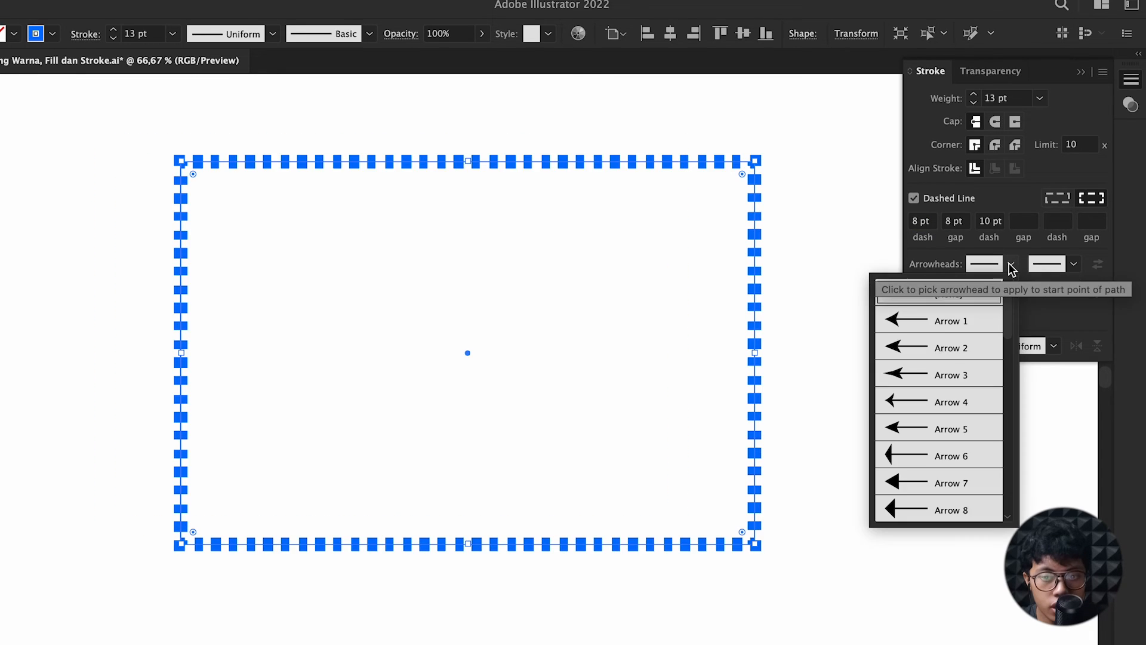
- Leave the rectangle without arrowheads and apply the Arrow 1 arrowhead to the start of the line above it
{"action": "left_click", "coordinate": [973, 299]}
{"action": "scroll", "coordinate": [387, 252], "scroll_direction": "up", "scroll_amount": 1}
{"action": "scroll", "coordinate": [386, 251], "scroll_direction": "down", "scroll_amount": 1}
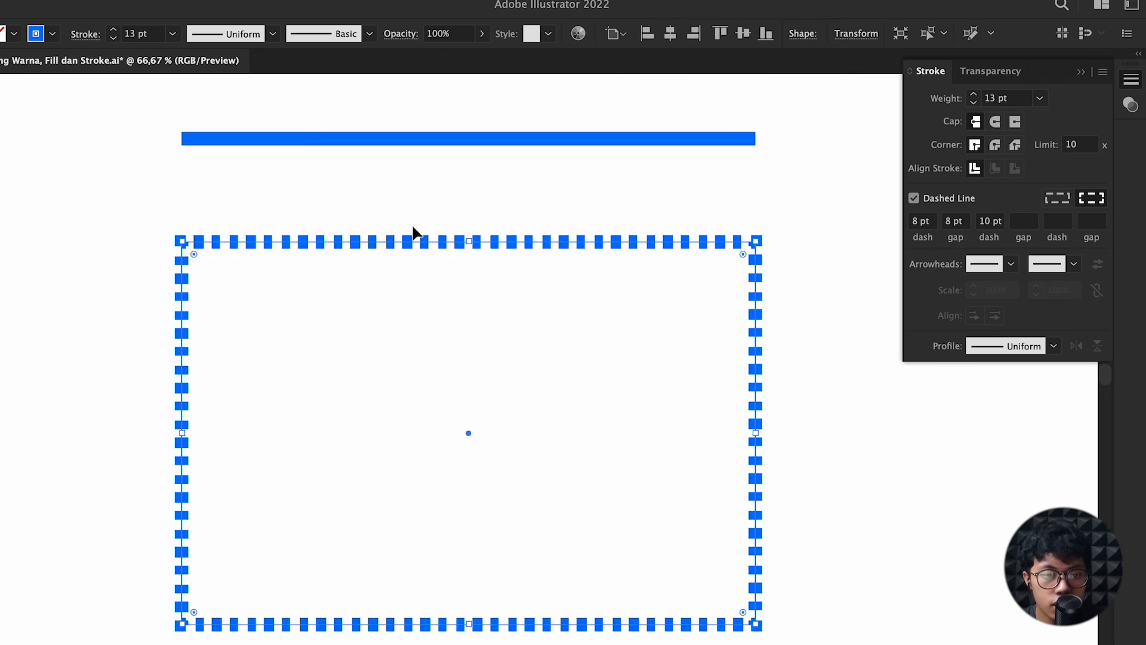
{"action": "scroll", "coordinate": [414, 233], "scroll_direction": "up", "scroll_amount": 5}
{"action": "left_click_drag", "start_coordinate": [455, 221], "coordinate": [528, 291]}
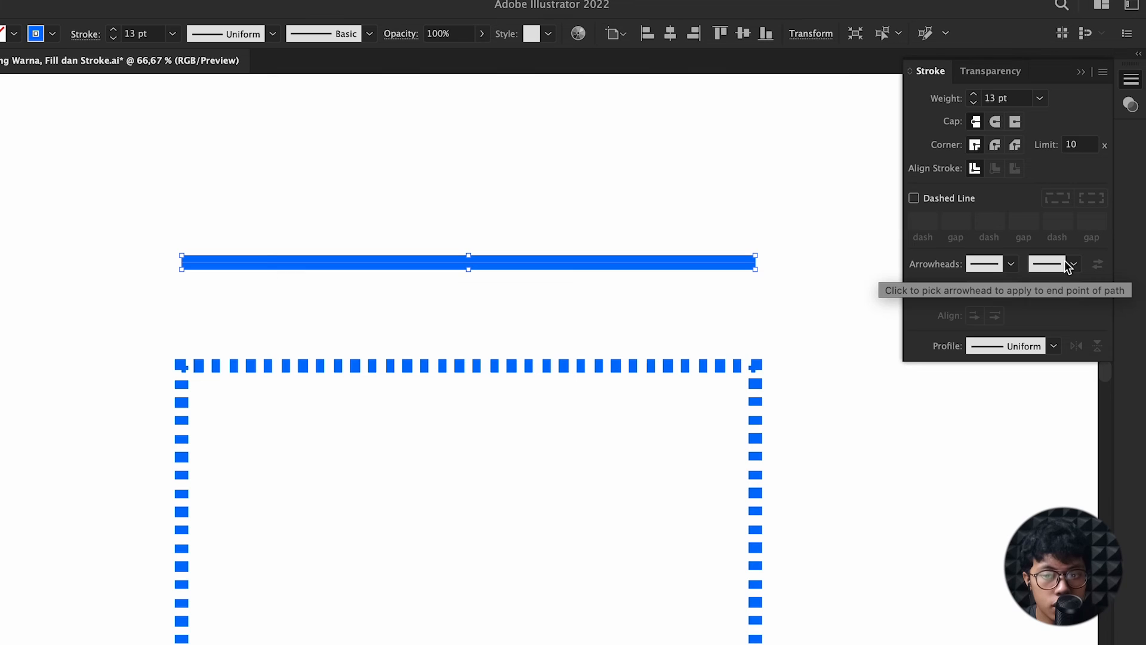
{"action": "left_click", "coordinate": [1013, 266]}
{"action": "scroll", "coordinate": [930, 387], "scroll_direction": "down", "scroll_amount": 2}
{"action": "scroll", "coordinate": [928, 388], "scroll_direction": "up", "scroll_amount": 1}
{"action": "scroll", "coordinate": [920, 325], "scroll_direction": "up", "scroll_amount": 1}
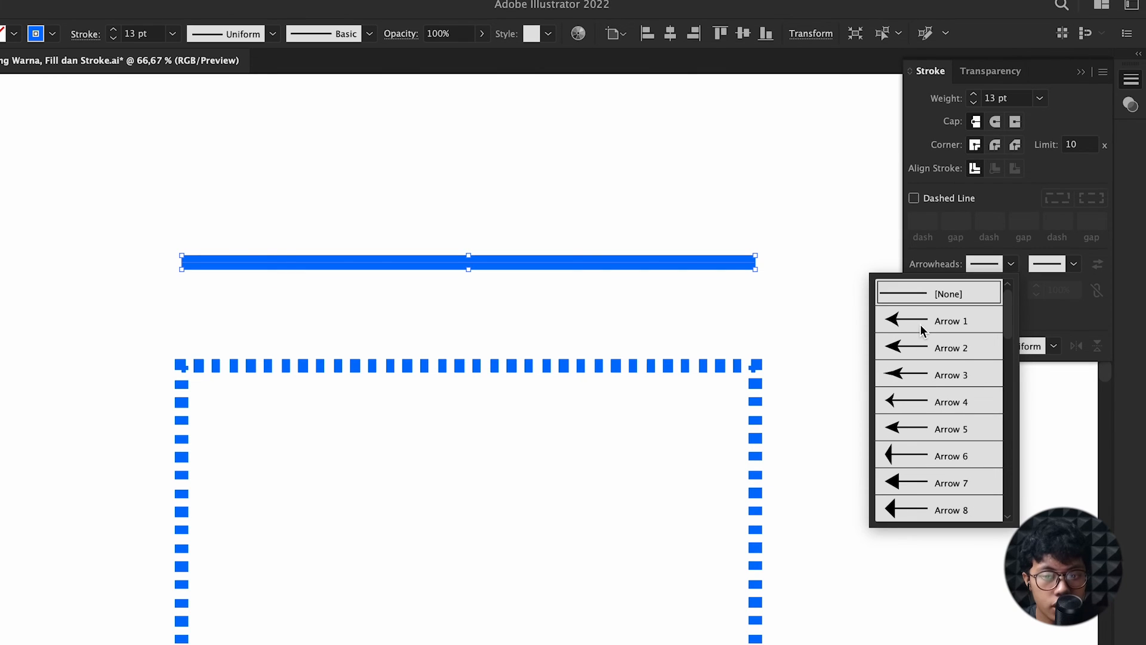
{"action": "left_click", "coordinate": [926, 318]}
- Browse the arrowheads for the line's end point and apply Arrow 26
{"action": "left_click", "coordinate": [1073, 264]}
{"action": "scroll", "coordinate": [985, 442], "scroll_direction": "down", "scroll_amount": 10}
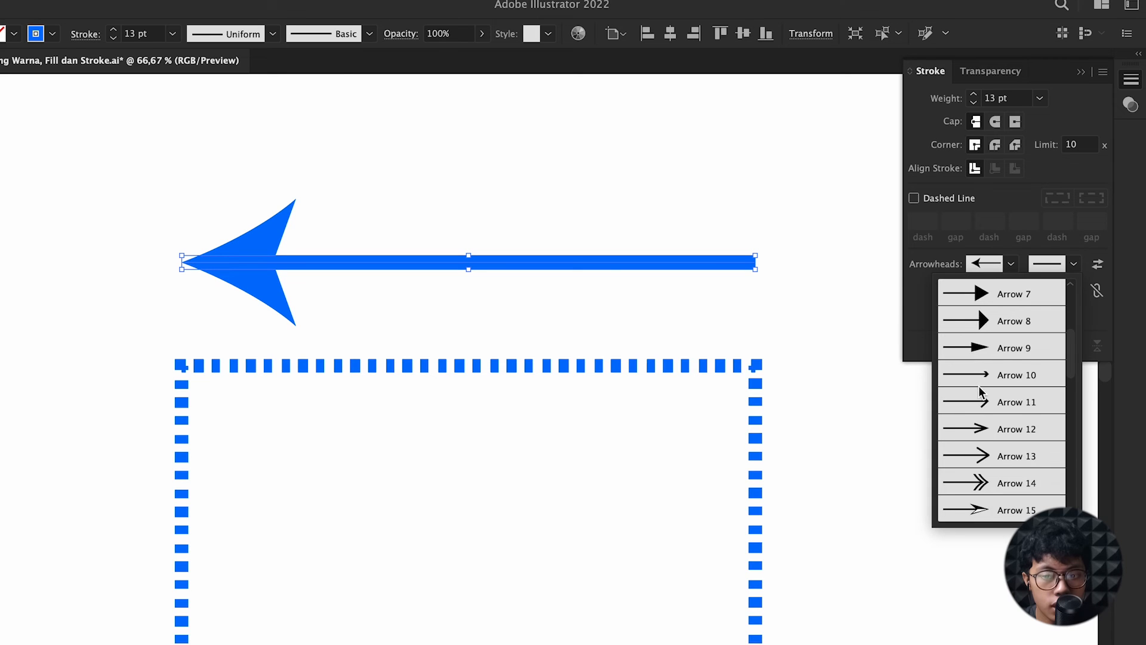
{"action": "scroll", "coordinate": [988, 459], "scroll_direction": "up", "scroll_amount": 4}
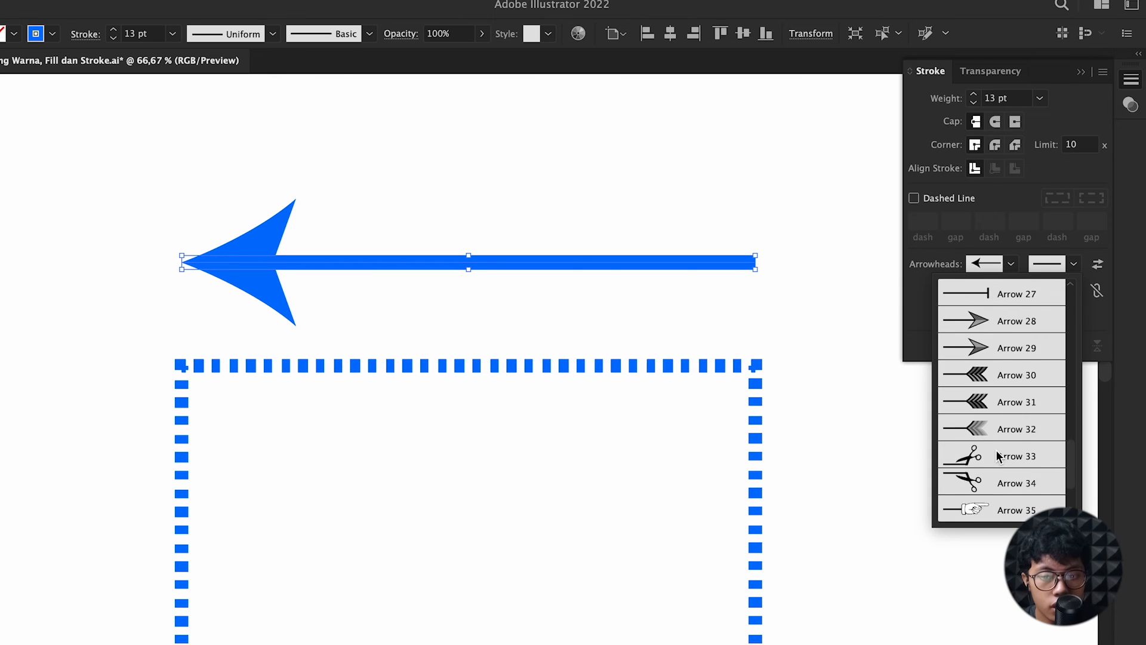
{"action": "left_click", "coordinate": [1001, 349]}
- Apply the Arrow 32 feathered arrowhead to the line's end point and deselect the line
{"action": "left_click", "coordinate": [1072, 264]}
{"action": "scroll", "coordinate": [997, 465], "scroll_direction": "down", "scroll_amount": 5}
{"action": "scroll", "coordinate": [1000, 474], "scroll_direction": "up", "scroll_amount": 3}
{"action": "scroll", "coordinate": [999, 472], "scroll_direction": "up", "scroll_amount": 2}
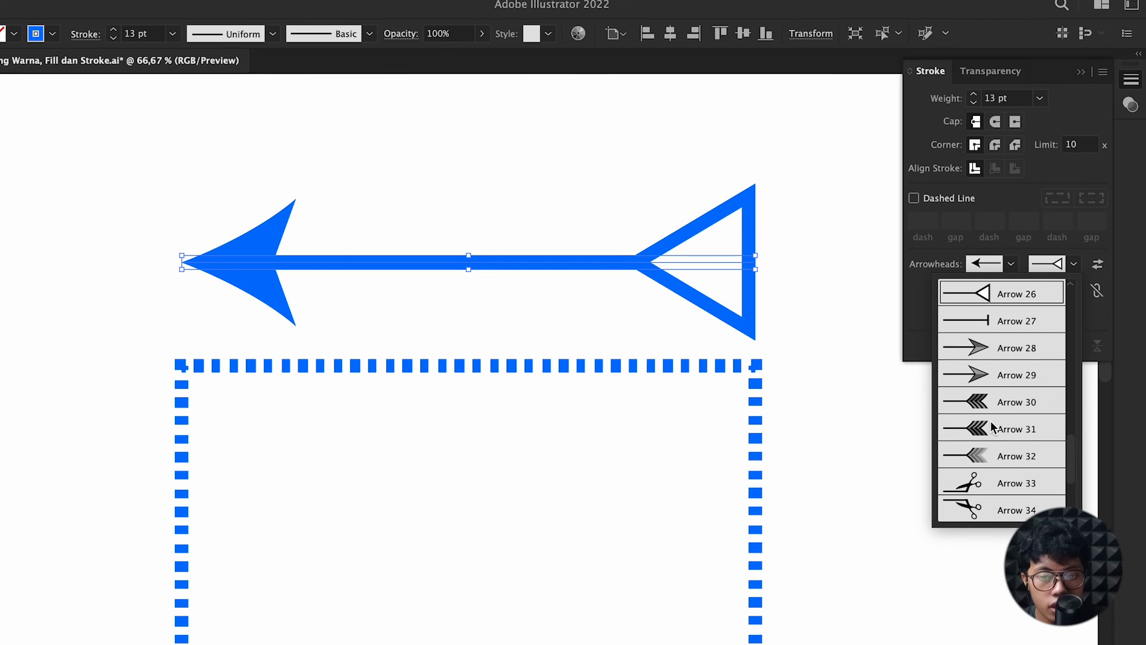
{"action": "left_click", "coordinate": [986, 452]}
{"action": "left_click", "coordinate": [796, 347]}
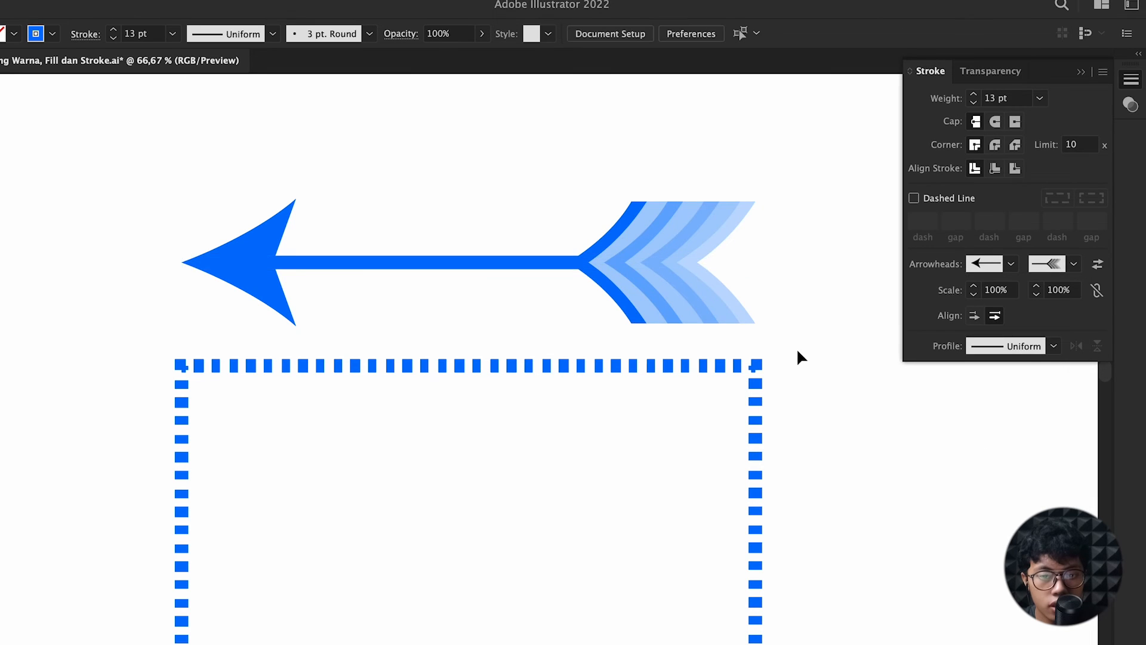
- Select the feathered arrow line above the rectangle and set its start arrowhead scale to 50%
{"action": "scroll", "coordinate": [577, 304], "scroll_direction": "down", "scroll_amount": 1}
{"action": "scroll", "coordinate": [606, 236], "scroll_direction": "up", "scroll_amount": 1}
{"action": "left_click", "coordinate": [494, 195]}
{"action": "left_click_drag", "start_coordinate": [495, 200], "coordinate": [862, 322]}
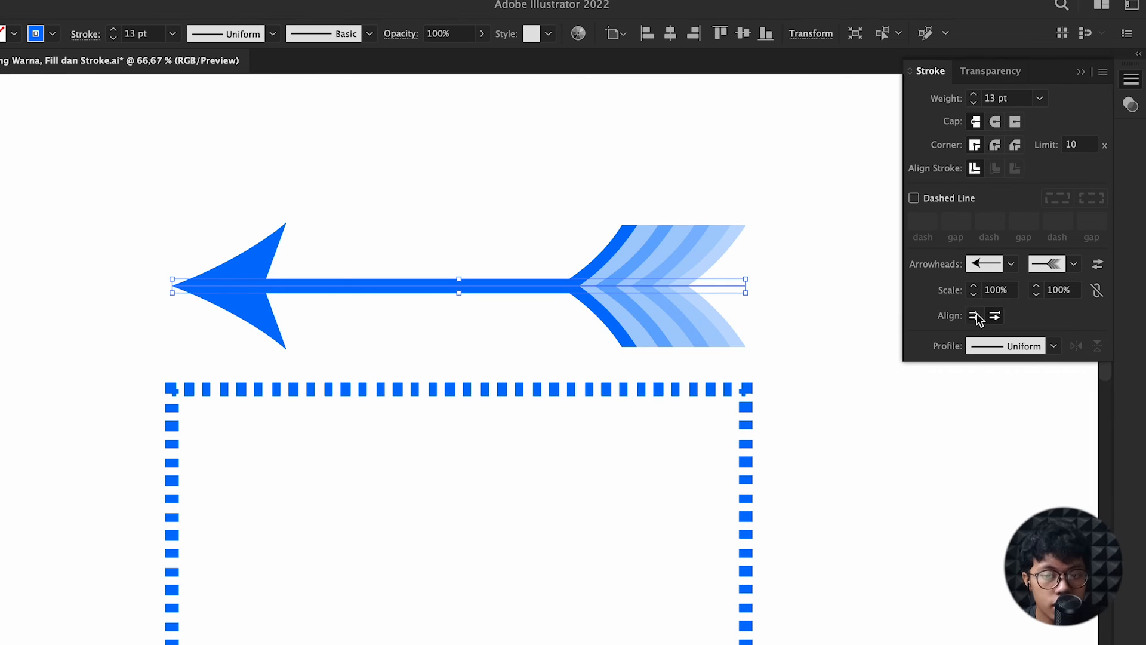
{"action": "left_click", "coordinate": [996, 290]}
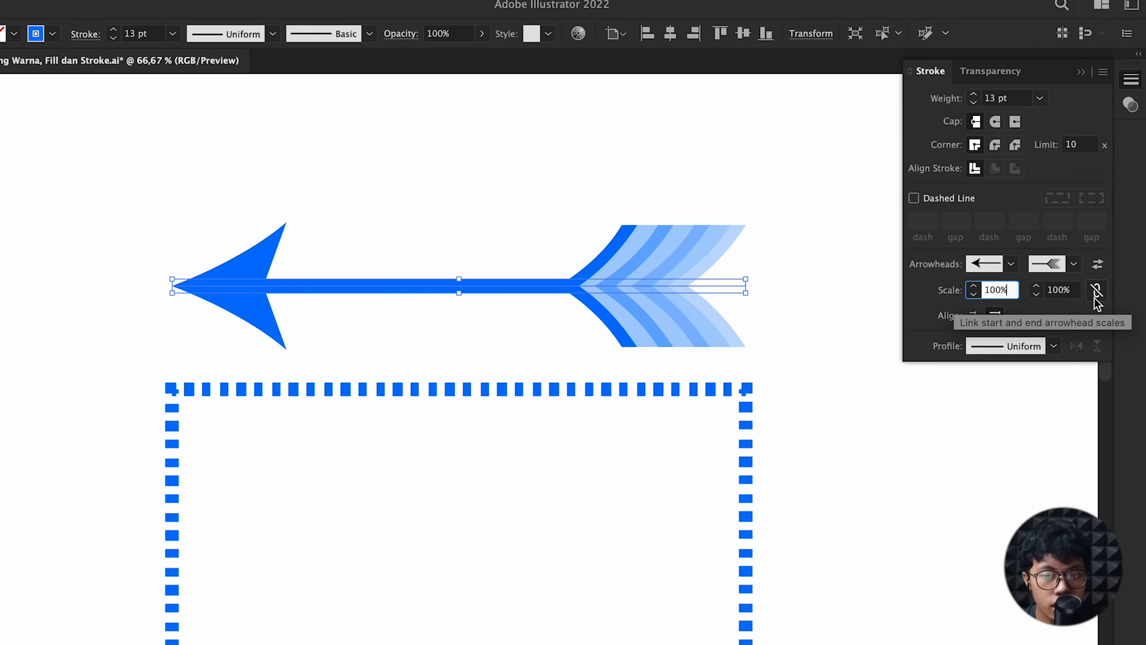
{"action": "scroll", "coordinate": [999, 289], "scroll_direction": "up", "scroll_amount": 3}
{"action": "scroll", "coordinate": [1000, 291], "scroll_direction": "down", "scroll_amount": 6}
{"action": "scroll", "coordinate": [998, 291], "scroll_direction": "down", "scroll_amount": 3}
{"action": "scroll", "coordinate": [999, 293], "scroll_direction": "up", "scroll_amount": 1}
- Set the line's end arrowhead scale to 70%, and match the start arrowhead scale at 70%
{"action": "left_click", "coordinate": [1062, 291]}
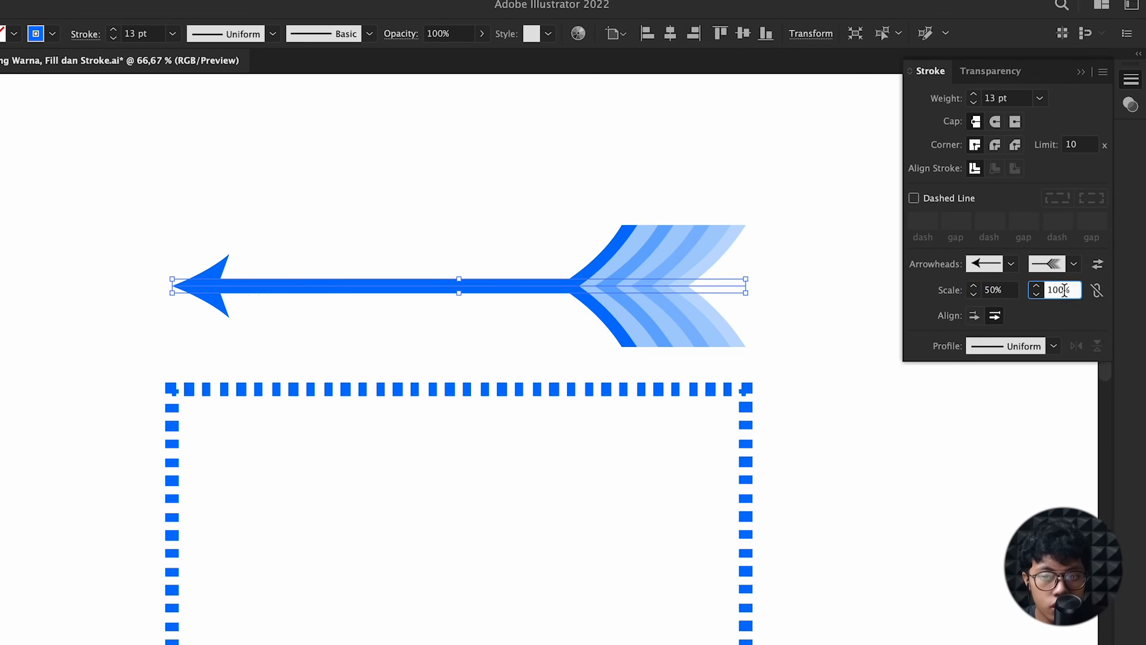
{"action": "scroll", "coordinate": [1064, 293], "scroll_direction": "down", "scroll_amount": 1}
{"action": "scroll", "coordinate": [1064, 294], "scroll_direction": "down", "scroll_amount": 2}
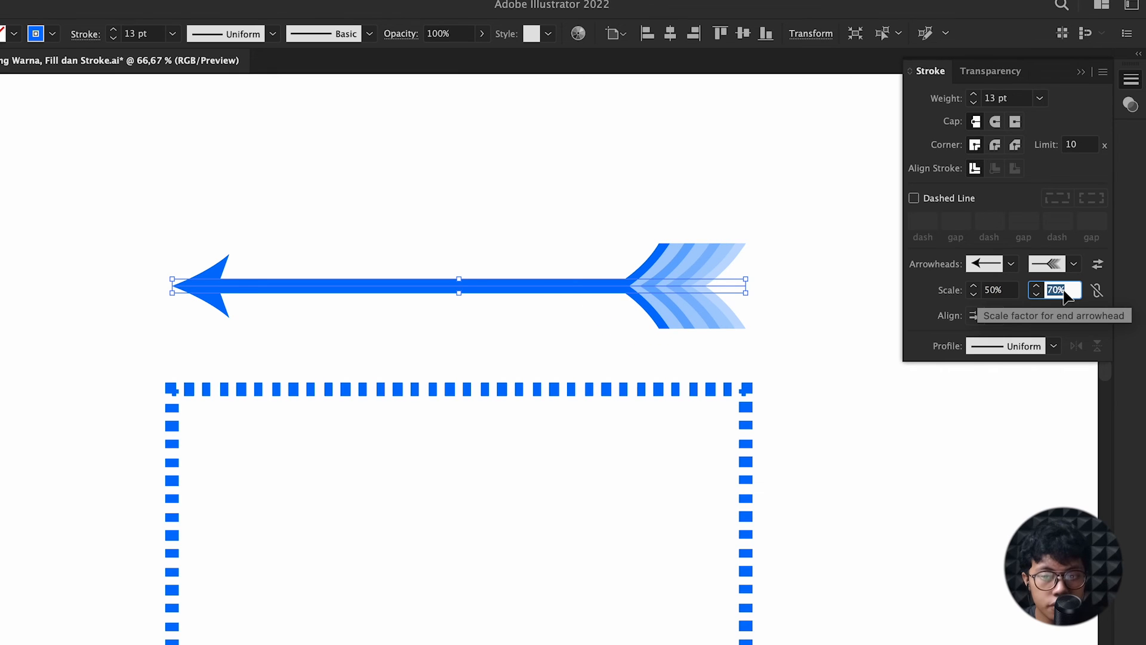
{"action": "left_click", "coordinate": [1017, 291]}
{"action": "scroll", "coordinate": [1017, 292], "scroll_direction": "up", "scroll_amount": 2}
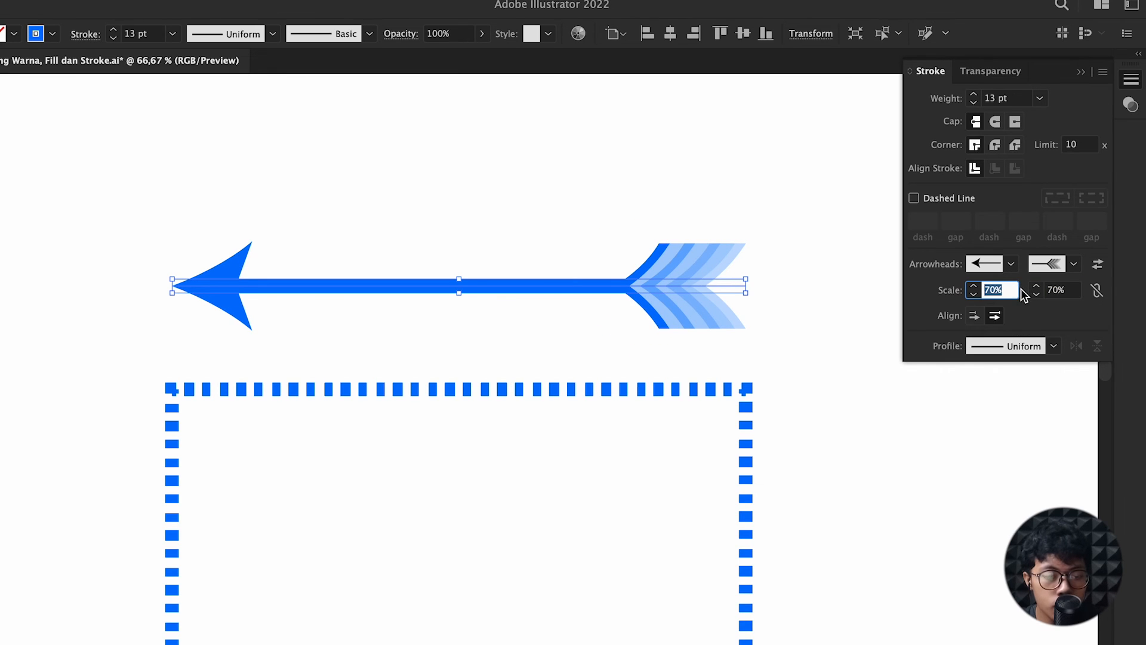
- Link the line's start and end arrowhead scales and increase both together to 84%
{"action": "left_click", "coordinate": [1063, 291]}
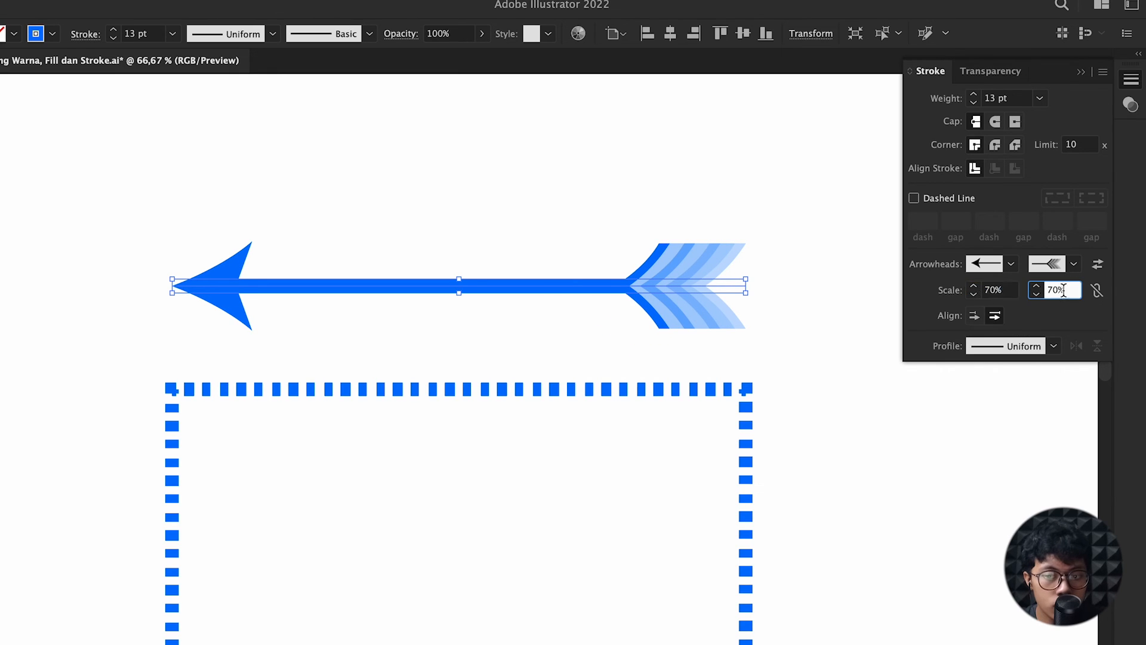
{"action": "left_click", "coordinate": [1097, 292]}
{"action": "left_click", "coordinate": [1003, 292]}
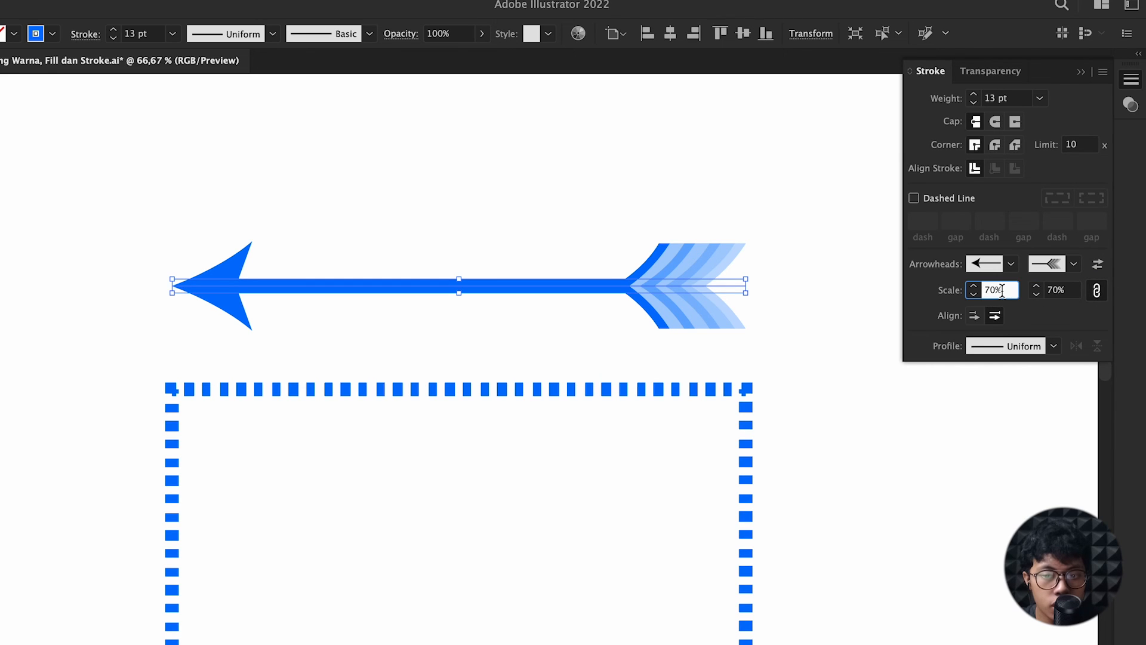
{"action": "key", "text": "Up"}
{"action": "key", "text": "Up"}
{"action": "key", "text": "Up"}
{"action": "key", "text": "Up"}
{"action": "key", "text": "Up"}
{"action": "key", "text": "Up"}
{"action": "key", "text": "Up"}
{"action": "key", "text": "Up"}
{"action": "key", "text": "Up"}
{"action": "key", "text": "Up"}
{"action": "key", "text": "Up"}
{"action": "key", "text": "Up"}
{"action": "key", "text": "Up"}
{"action": "key", "text": "Up"}
{"action": "key", "text": "Up"}
{"action": "key", "text": "Up"}
{"action": "key", "text": "Up"}
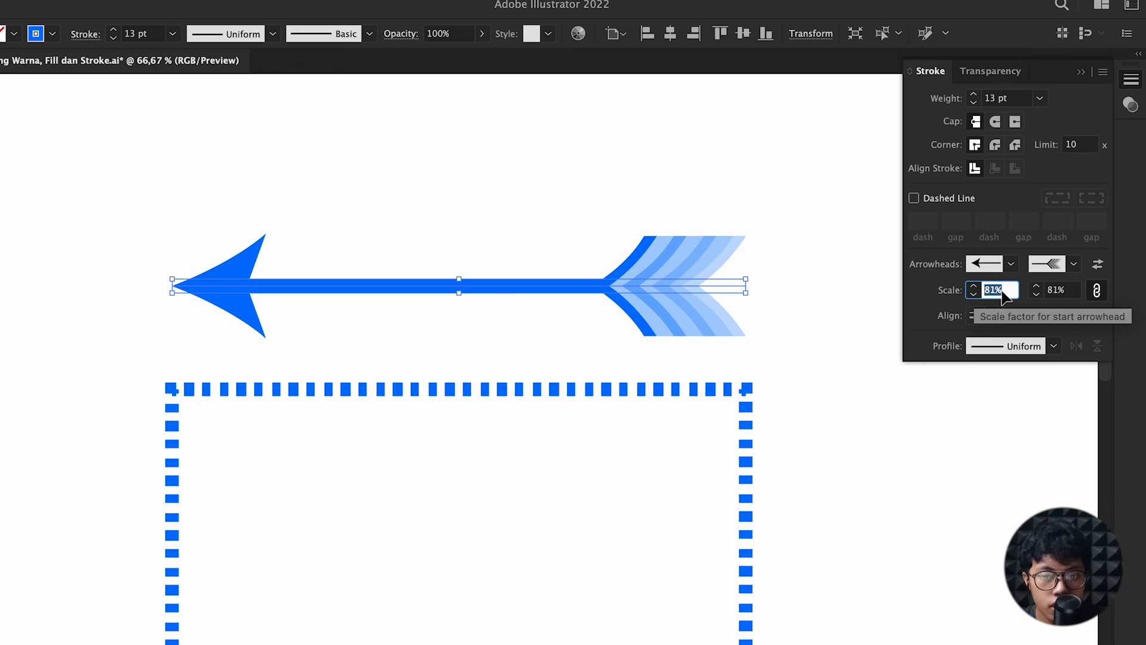
{"action": "key", "text": "Down"}
{"action": "key", "text": "Down"}
{"action": "key", "text": "Down"}
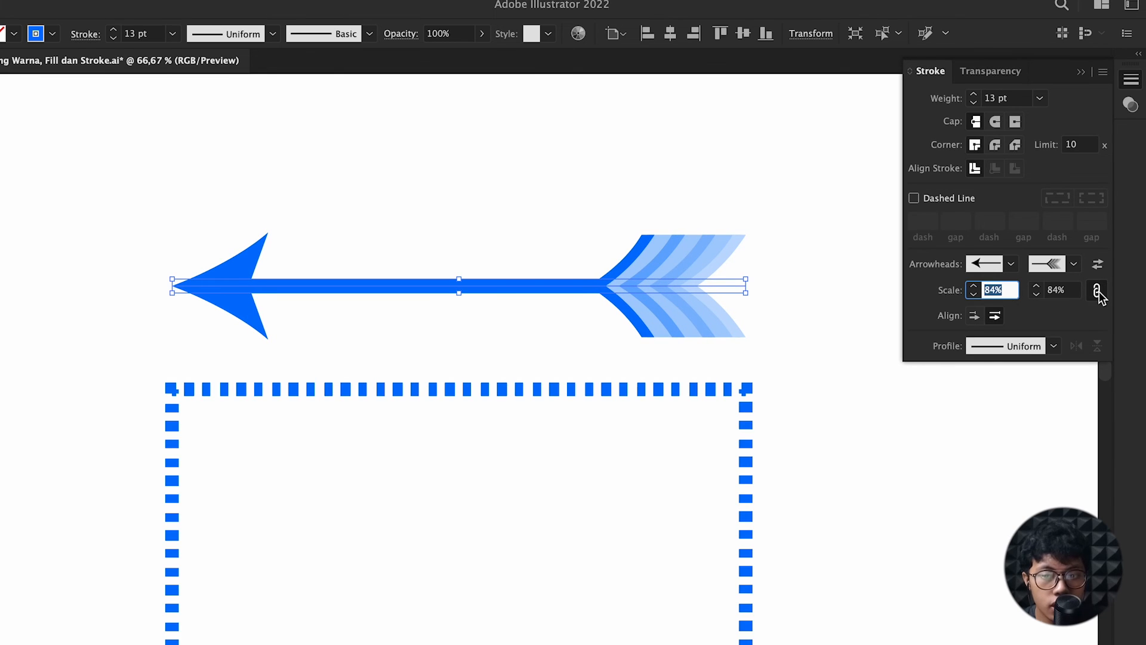
- Raise the linked arrowhead scales in 1% increments to 90%
{"action": "left_click", "coordinate": [1013, 291]}
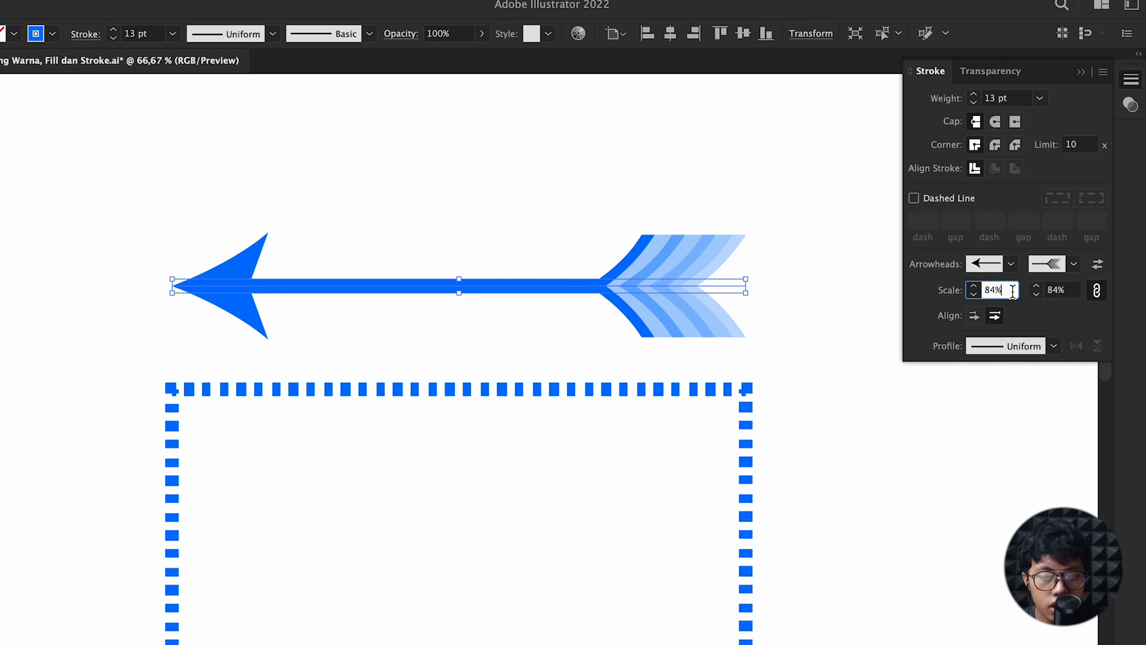
{"action": "key", "text": "Up"}
{"action": "key", "text": "Up"}
{"action": "key", "text": "Up"}
{"action": "key", "text": "Up"}
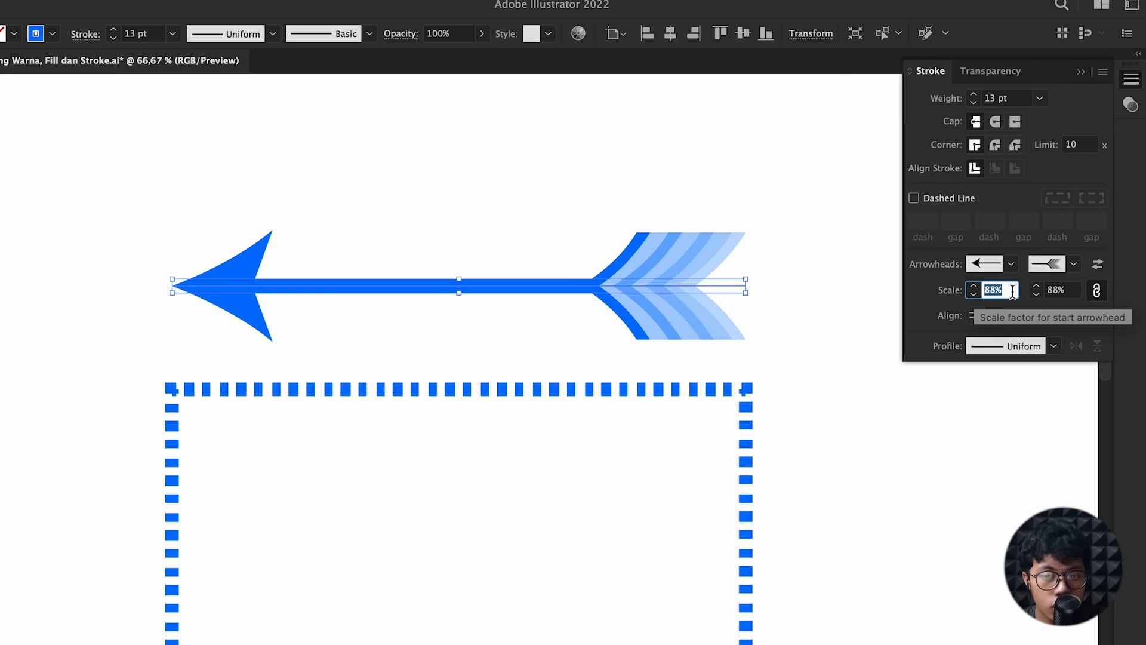
{"action": "key", "text": "Up"}
{"action": "key", "text": "Up"}
{"action": "key", "text": "Up"}
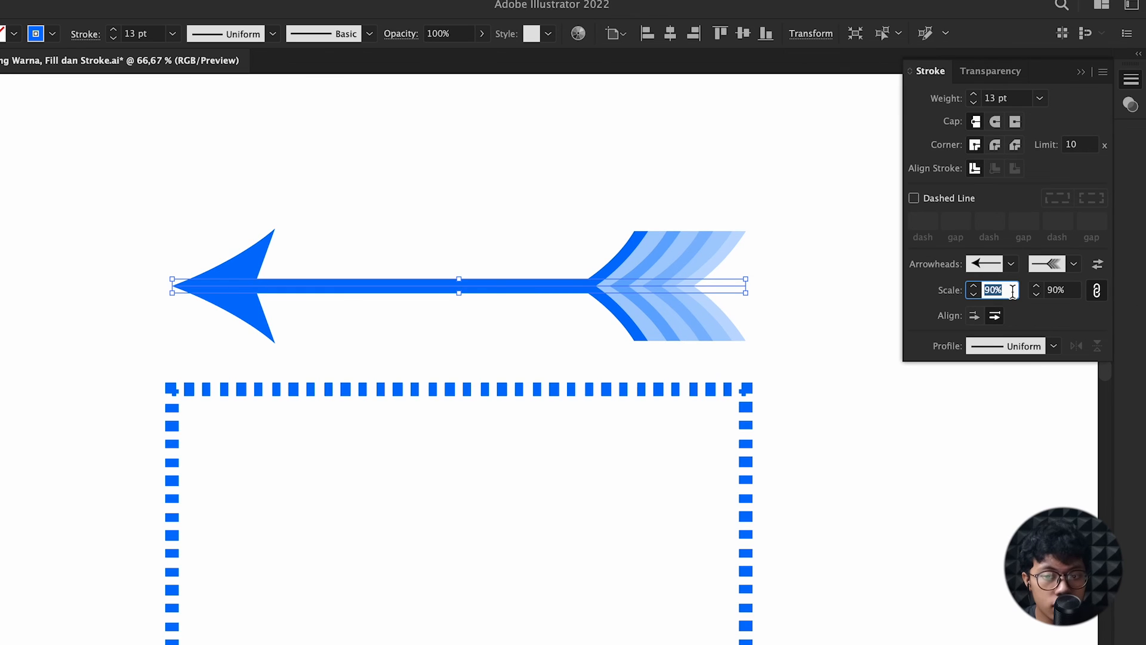
{"action": "key", "text": "Down"}
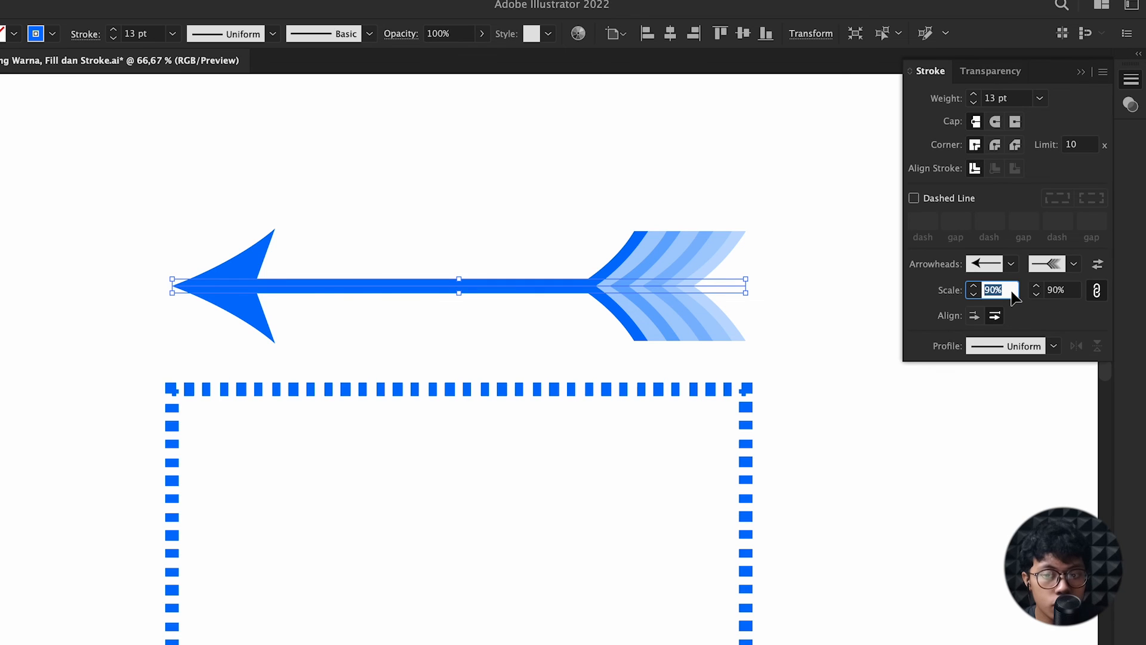
- Vary the linked arrowhead scales in 10% increments between 80% and 100%, and settle on 60% for both ends
{"action": "key", "text": "shift+Up"}
{"action": "key", "text": "shift+Down"}
{"action": "key", "text": "shift+Down"}
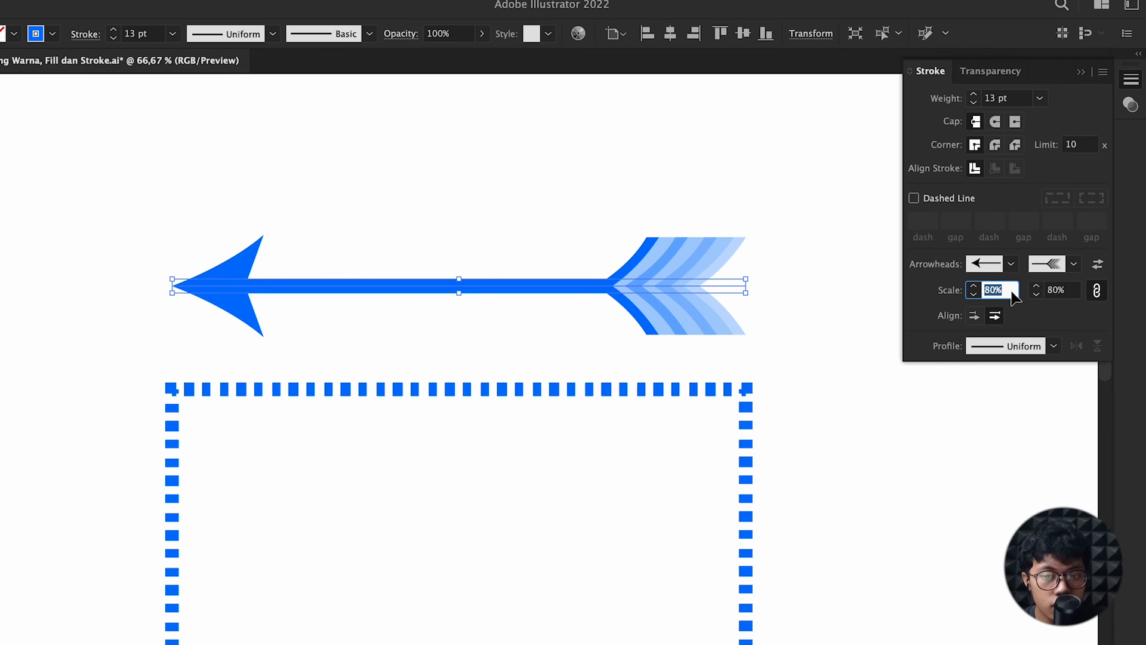
{"action": "key", "text": "shift+Up"}
{"action": "key", "text": "shift+Down"}
{"action": "key", "text": "shift+Up"}
{"action": "key", "text": "shift+Down"}
{"action": "key", "text": "shift+Up"}
{"action": "key", "text": "shift+Up"}
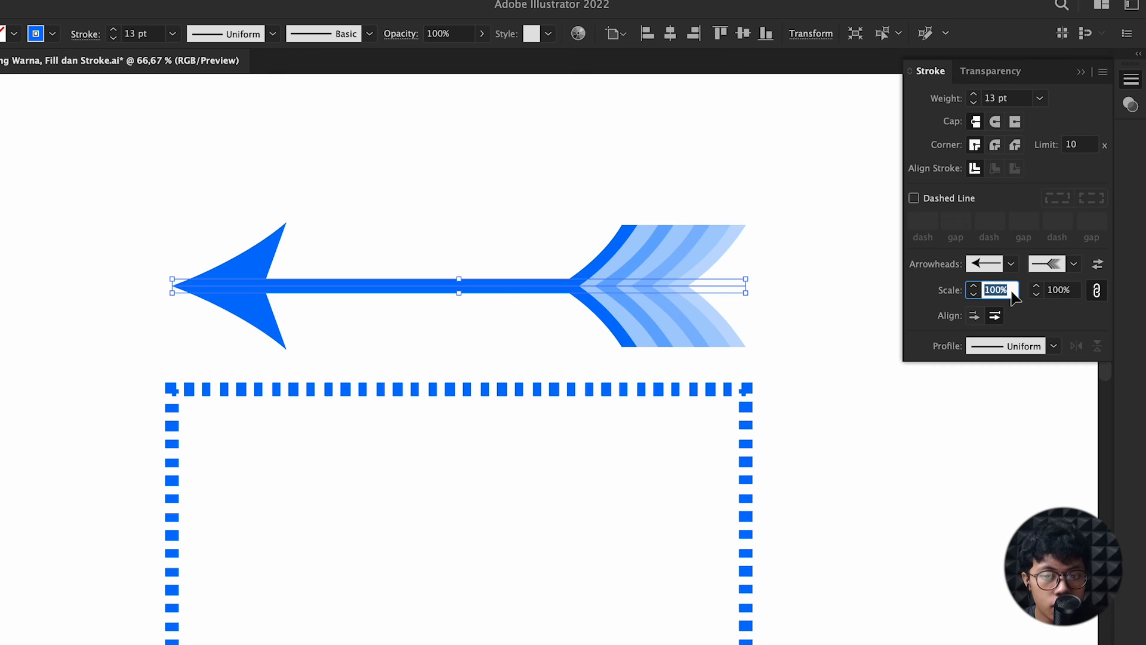
{"action": "key", "text": "shift+Down"}
{"action": "key", "text": "shift+Down"}
{"action": "key", "text": "shift+Down"}
{"action": "key", "text": "shift+Down"}
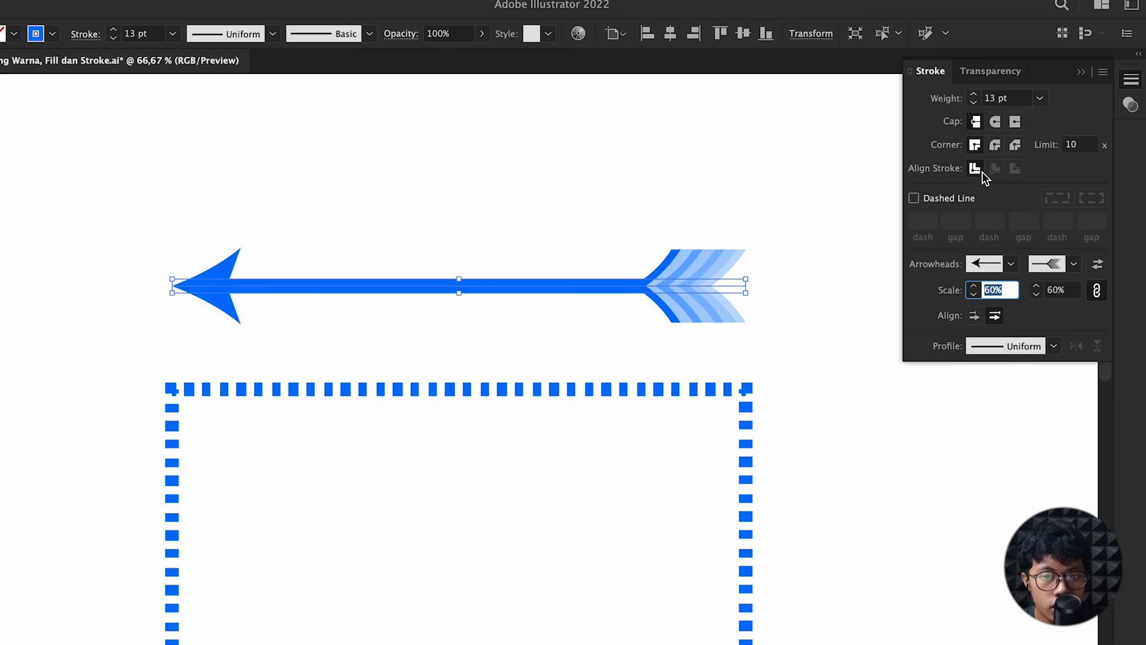
- Extend the arrowhead tips beyond the ends of the path and inspect the path's start point inside the arrowhead
{"action": "left_click", "coordinate": [974, 317]}
{"action": "scroll", "coordinate": [113, 295], "scroll_direction": "up", "scroll_amount": 3}
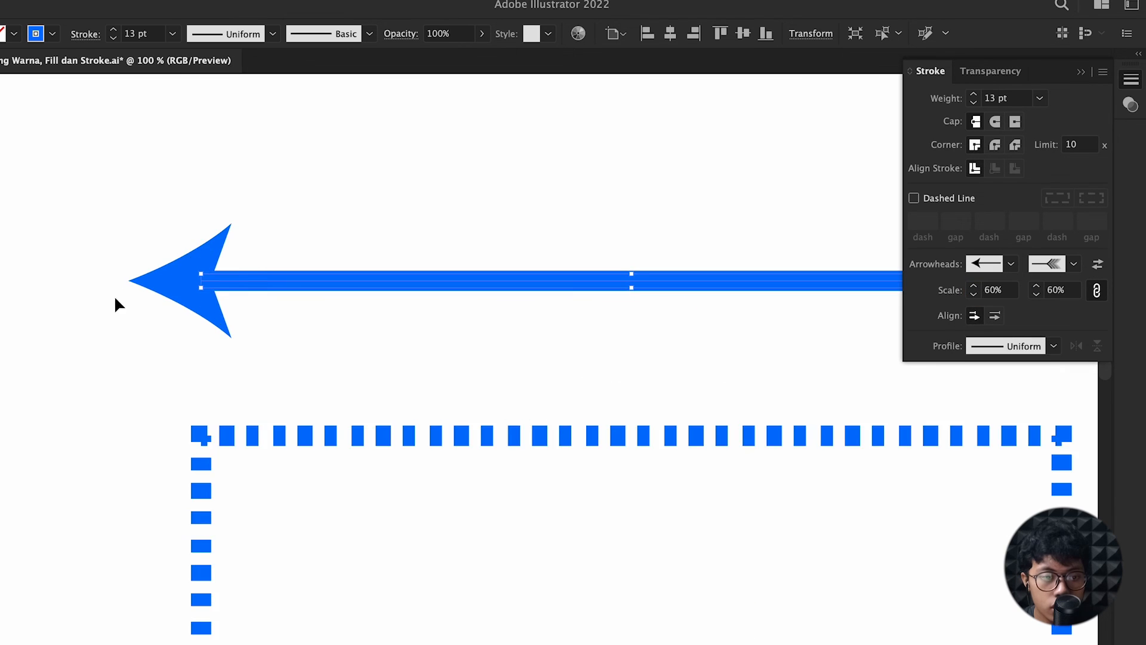
{"action": "scroll", "coordinate": [268, 272], "scroll_direction": "up", "scroll_amount": 3}
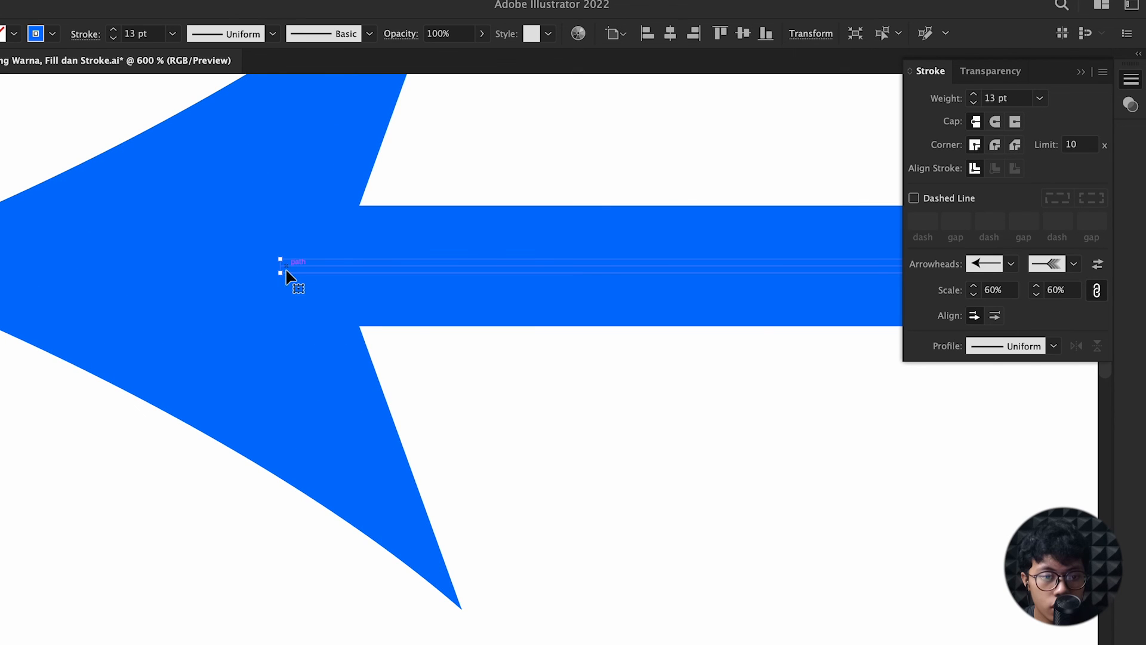
{"action": "scroll", "coordinate": [281, 270], "scroll_direction": "down", "scroll_amount": 3}
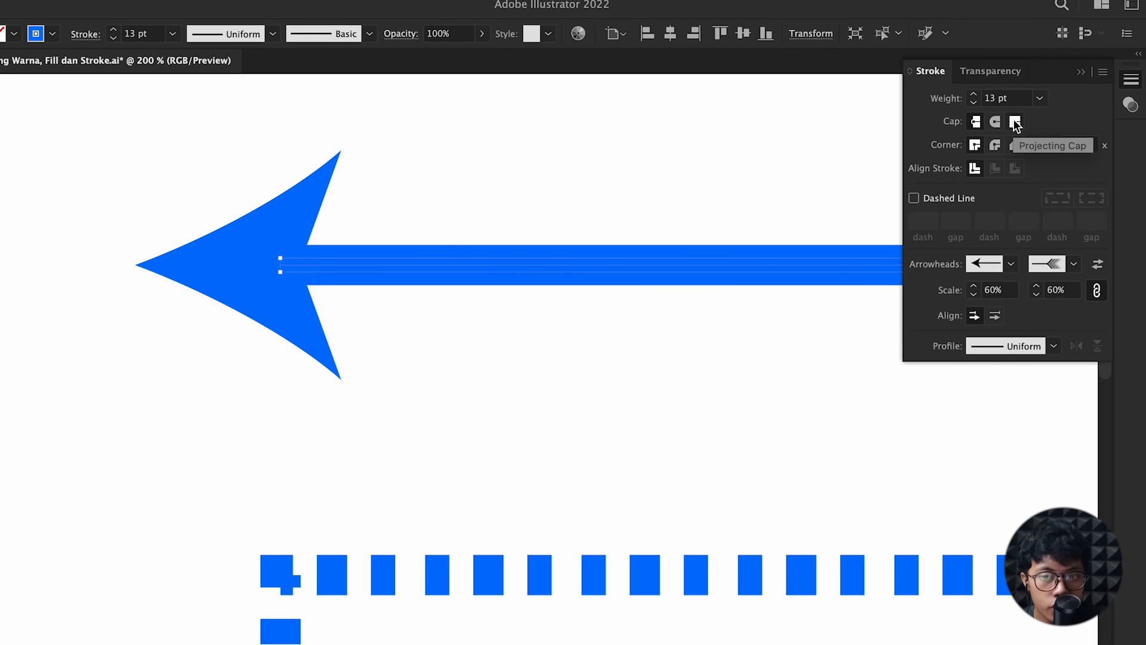
- Compare both arrowhead alignments again and keep the tips placed at the ends of the path
{"action": "left_click", "coordinate": [996, 317]}
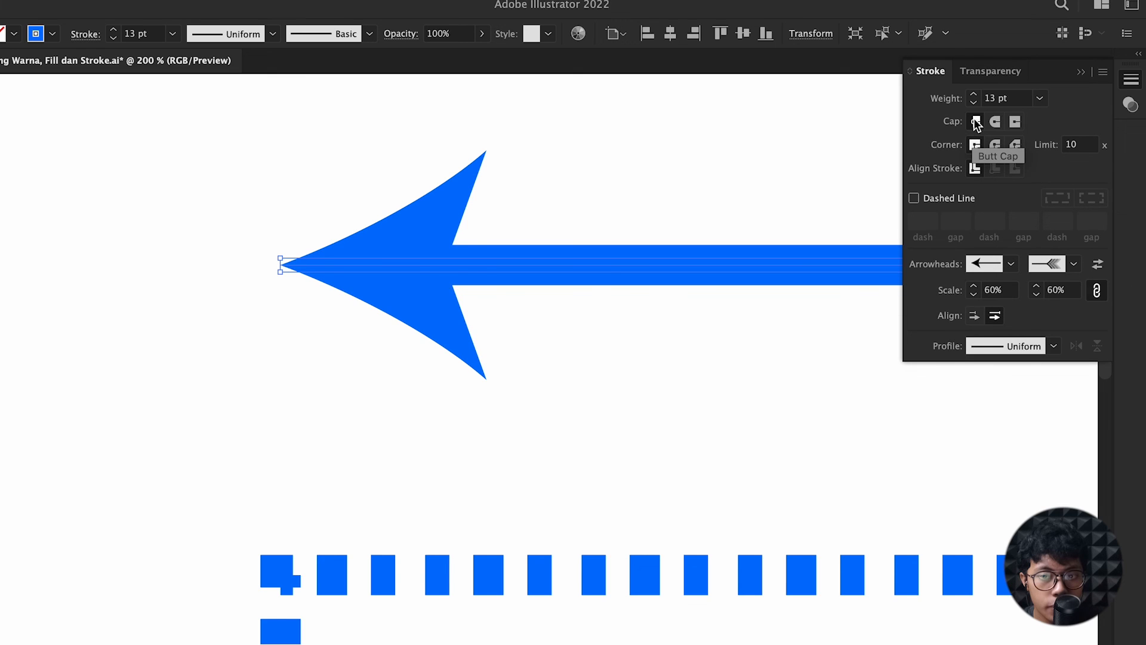
{"action": "left_click", "coordinate": [975, 315]}
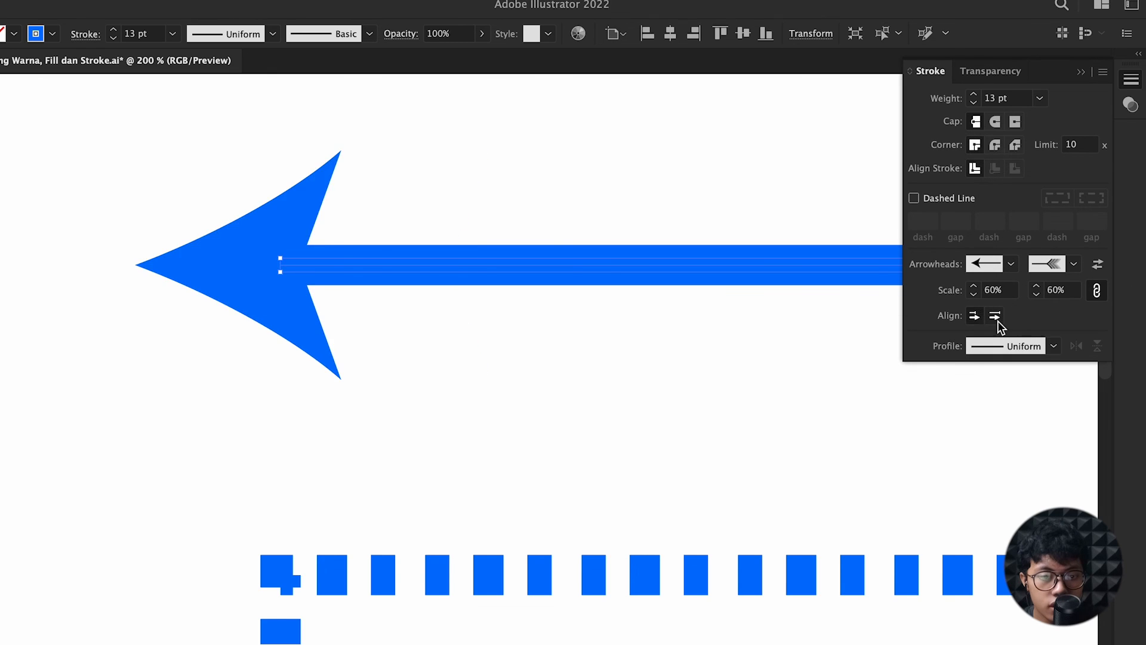
{"action": "left_click", "coordinate": [994, 316]}
{"action": "scroll", "coordinate": [835, 388], "scroll_direction": "down", "scroll_amount": 1}
{"action": "scroll", "coordinate": [824, 386], "scroll_direction": "right", "scroll_amount": 5}
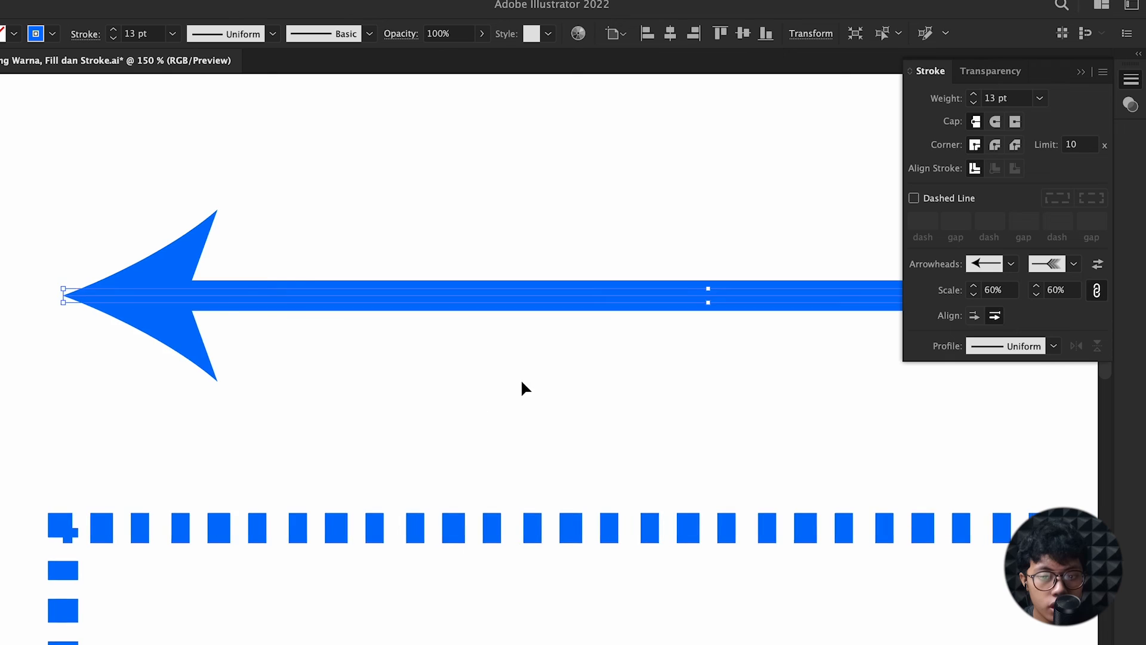
- Apply the straight tapered triangular width profile to the arrow line's stroke
{"action": "scroll", "coordinate": [520, 379], "scroll_direction": "down", "scroll_amount": 2}
{"action": "left_click", "coordinate": [1054, 347]}
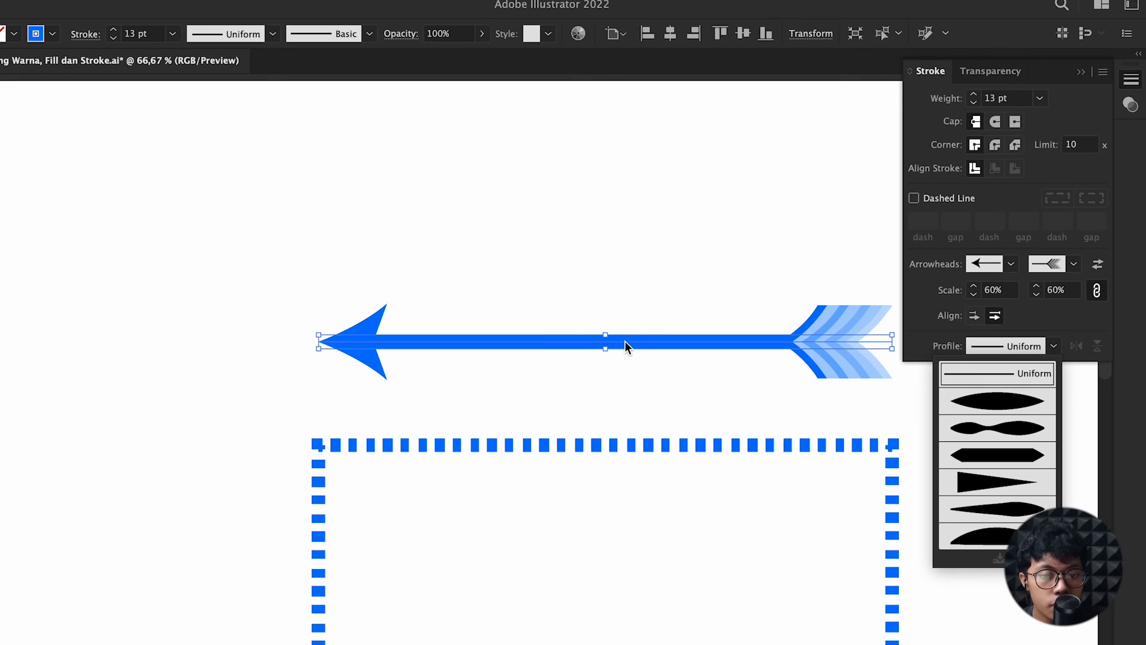
{"action": "left_click", "coordinate": [984, 484]}
{"action": "key", "text": "ctrl+1"}
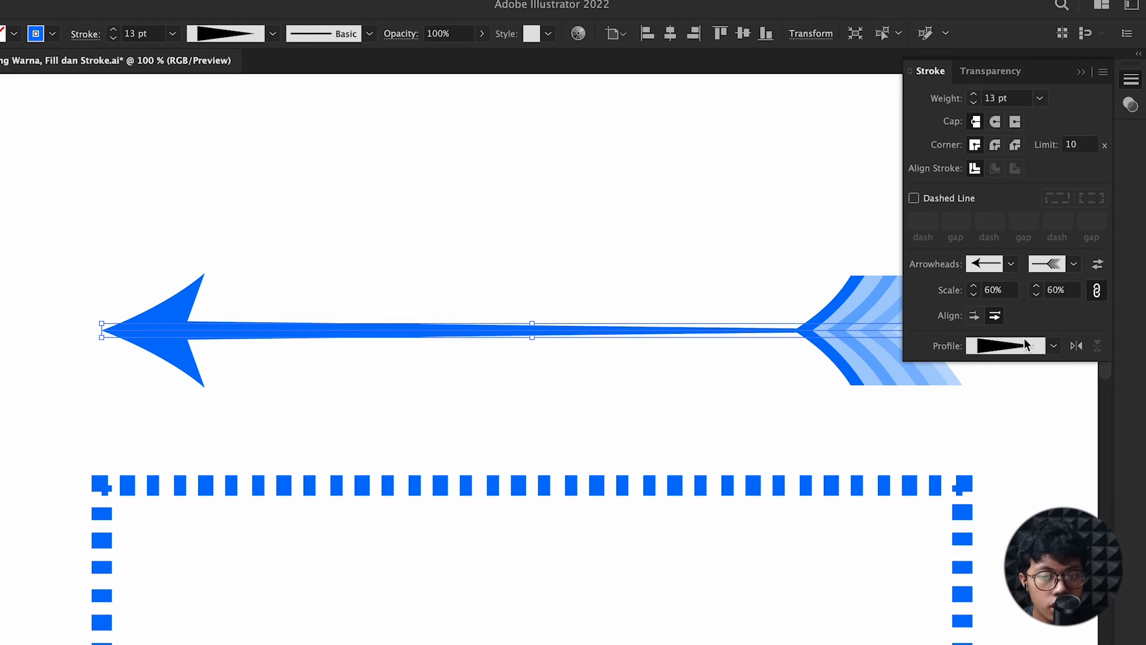
- Flip the tapered profile along the arrow line back and forth, keeping the wide end at the arrowhead, and deselect
{"action": "left_click", "coordinate": [1078, 346]}
{"action": "left_click", "coordinate": [1078, 346]}
{"action": "left_click", "coordinate": [1078, 346]}
{"action": "left_click", "coordinate": [1080, 348]}
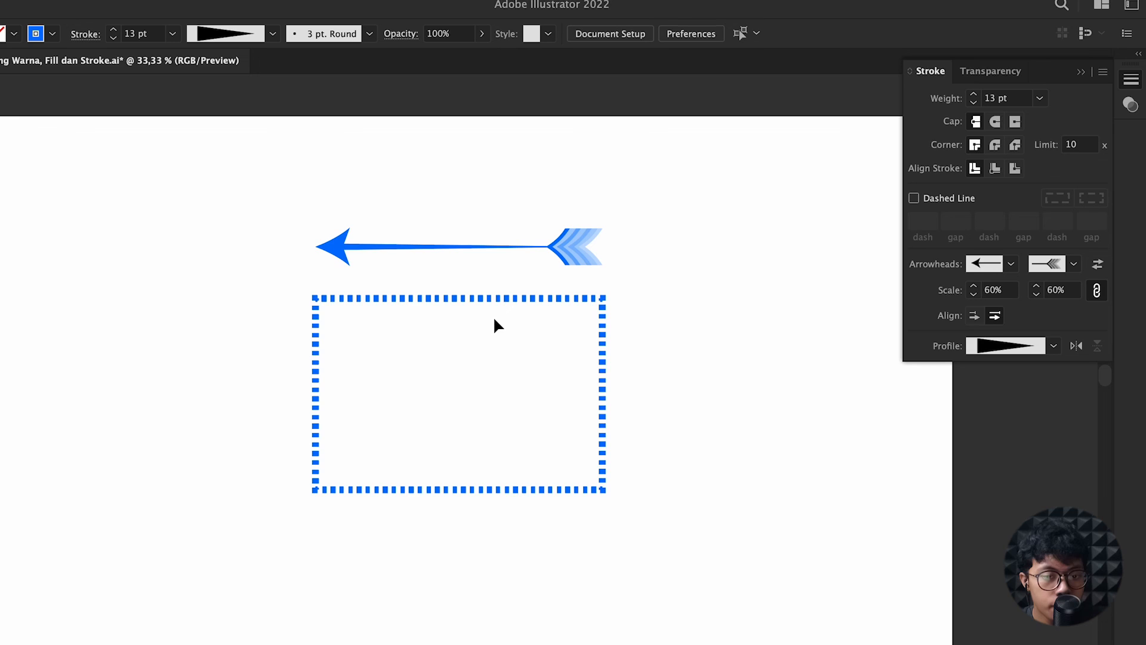
{"action": "left_click_drag", "start_coordinate": [488, 373], "coordinate": [493, 352]}
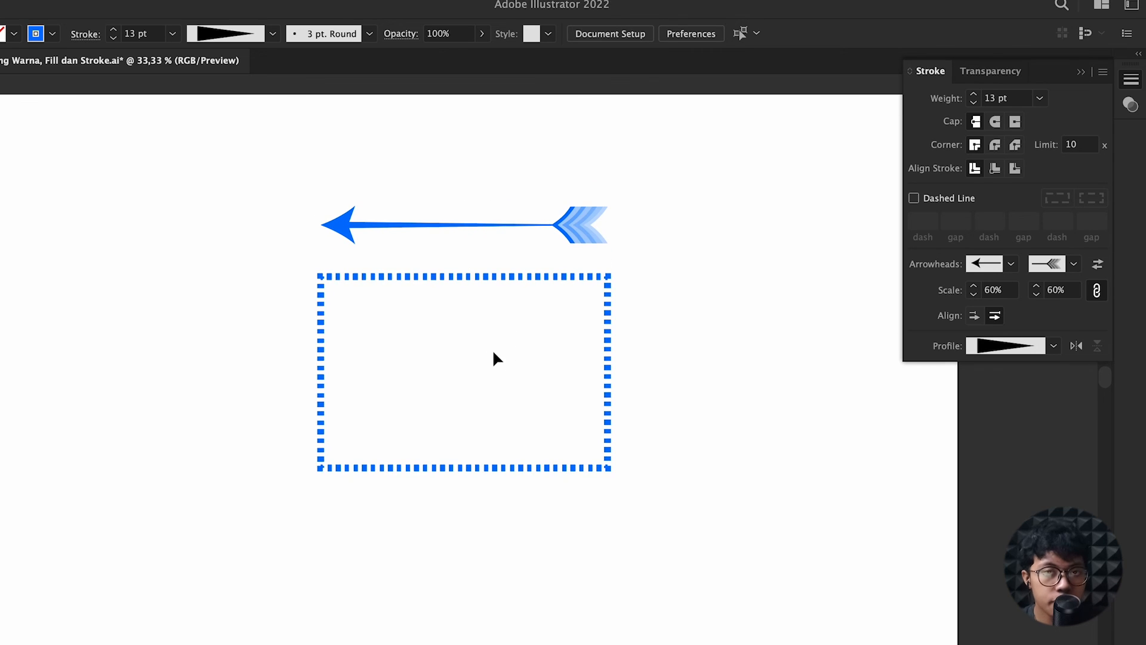